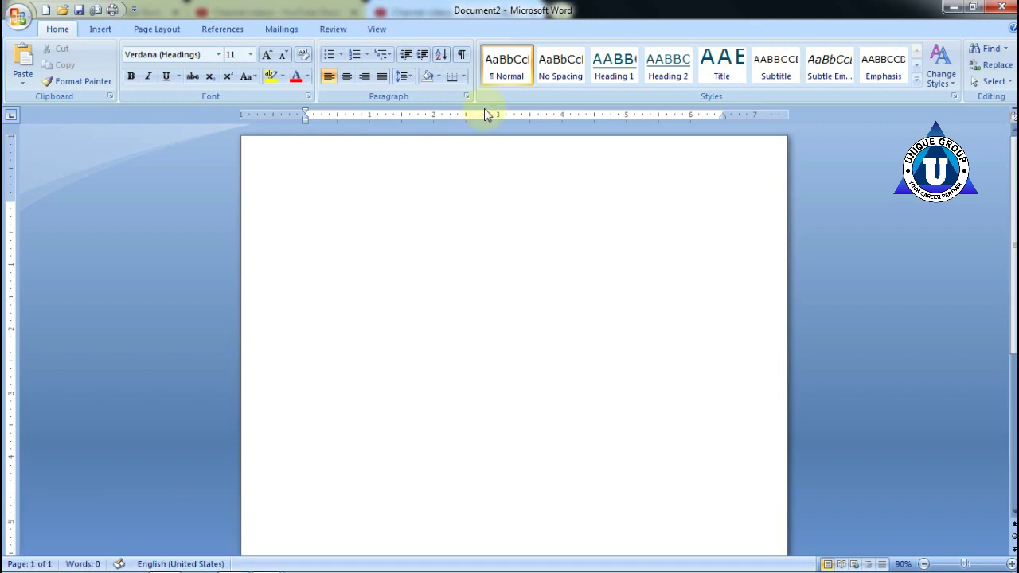
- Type RESUME as a bold, centred 16-point title and start a new line below it
{"action": "type", "text": "RESUME"}
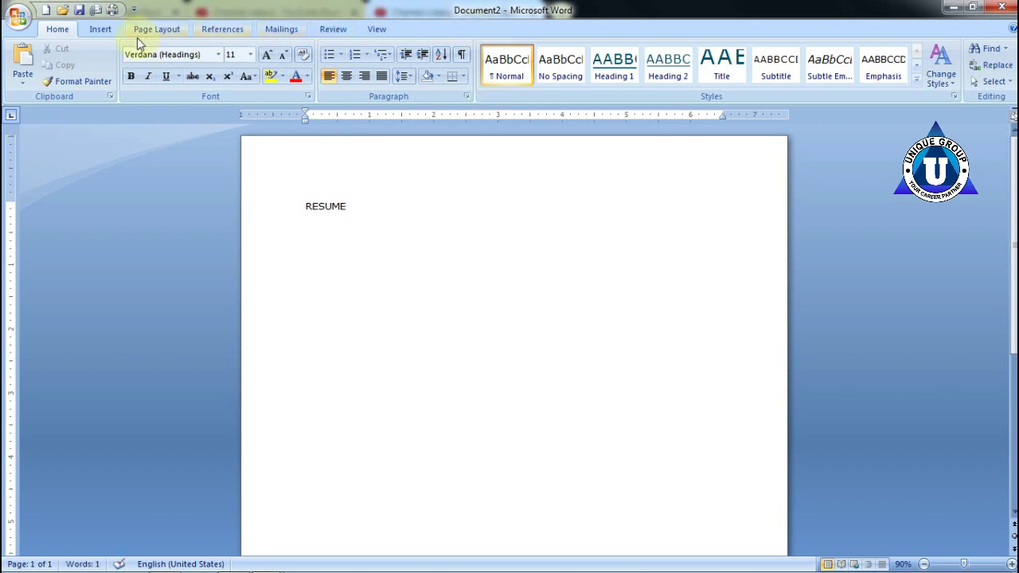
{"action": "left_click_drag", "start_coordinate": [348, 207], "coordinate": [279, 212]}
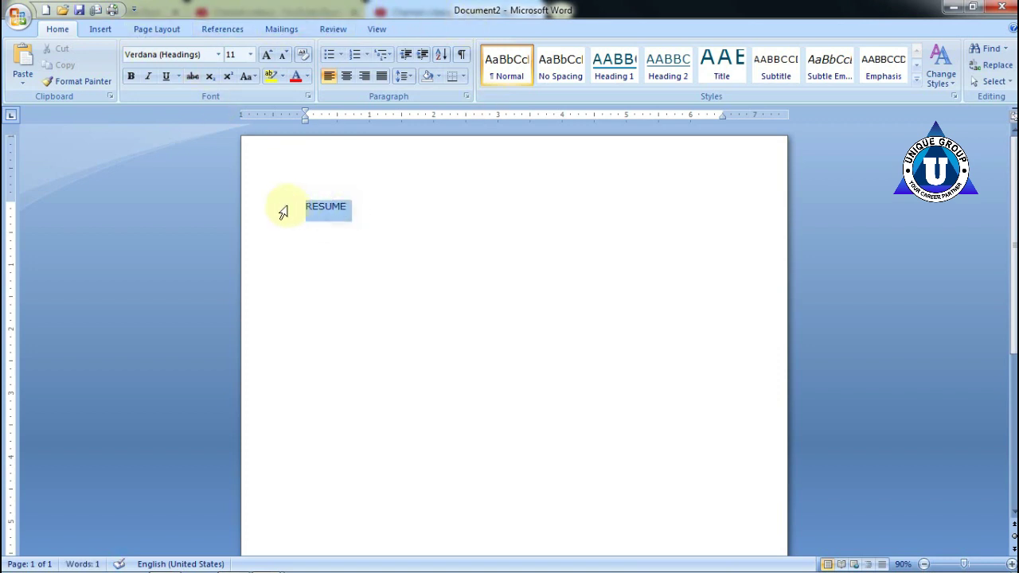
{"action": "left_click", "coordinate": [347, 77]}
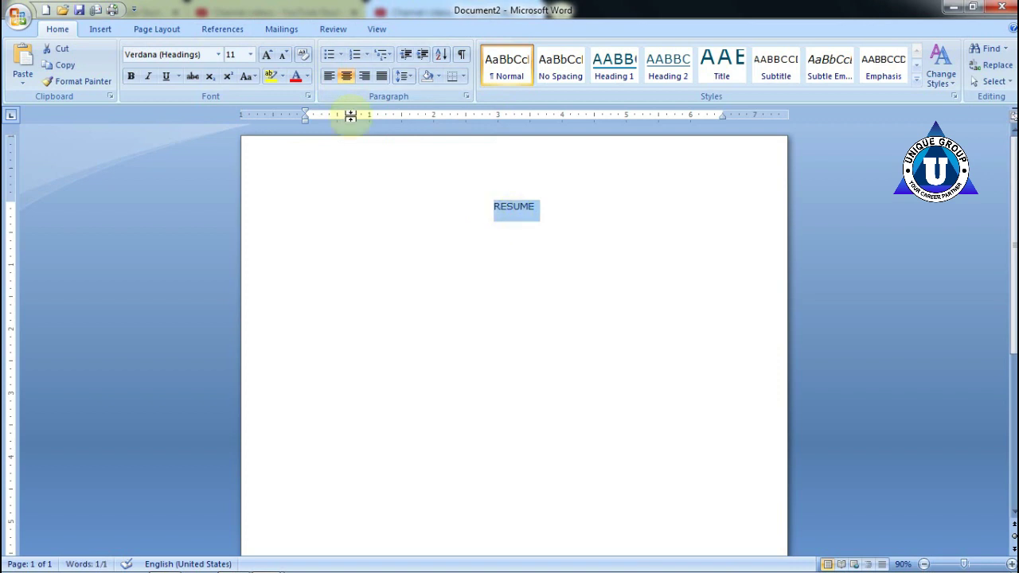
{"action": "left_click", "coordinate": [132, 76]}
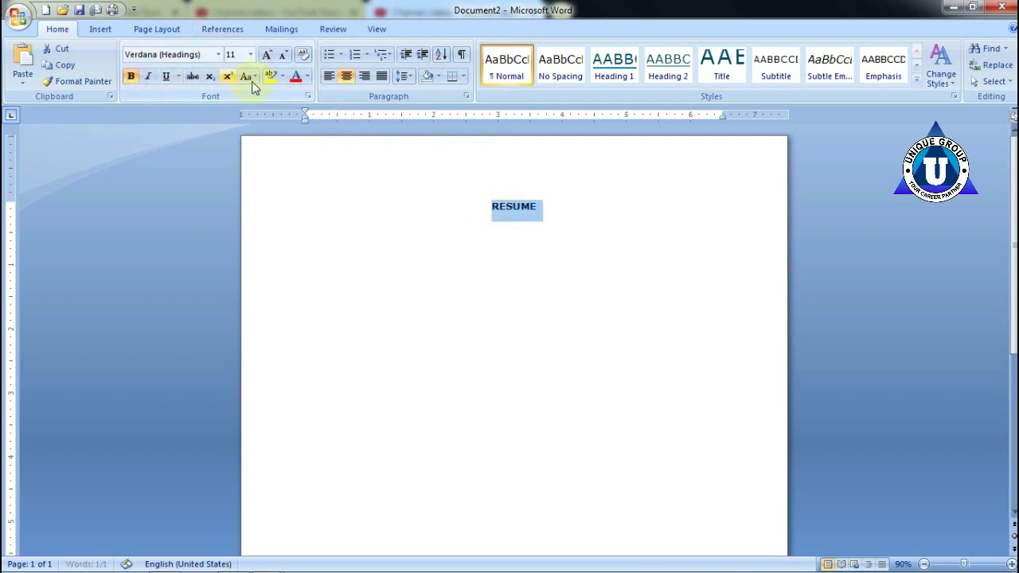
{"action": "left_click", "coordinate": [268, 56]}
{"action": "left_click", "coordinate": [268, 55]}
{"action": "left_click", "coordinate": [267, 55]}
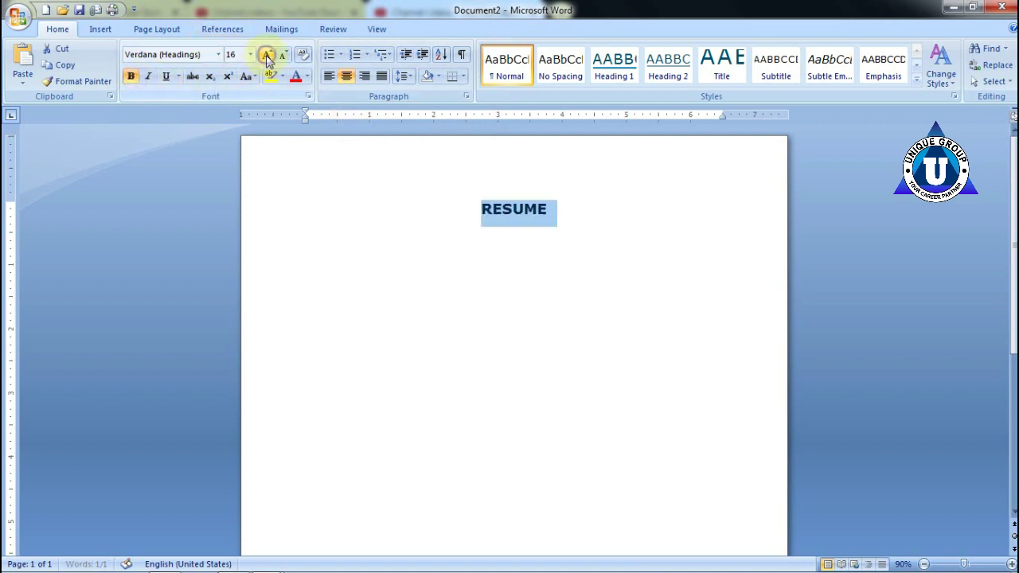
{"action": "left_click", "coordinate": [599, 223]}
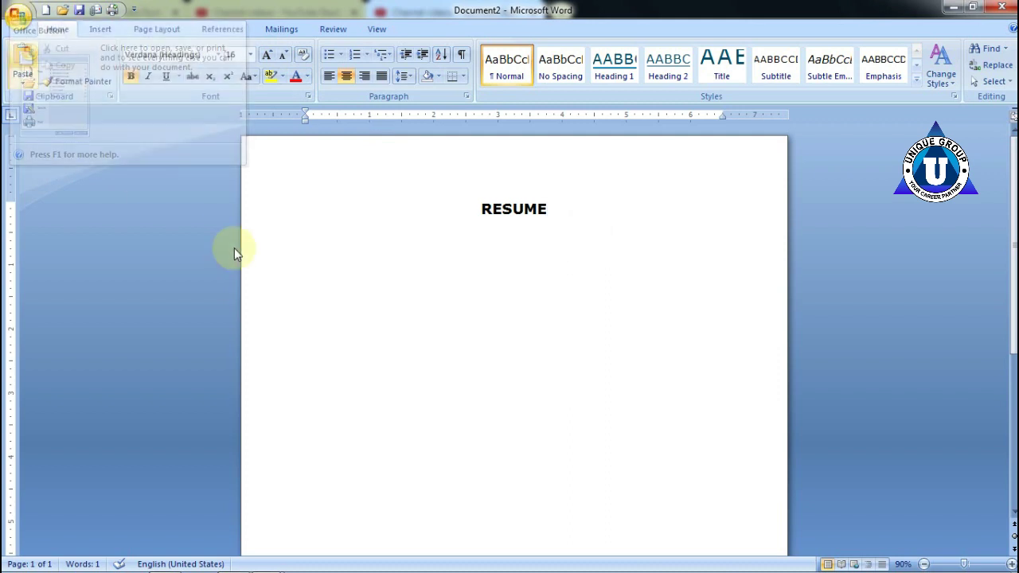
{"action": "key", "text": "Return"}
- Left-align the new line at 14 point and type the candidate's full name
{"action": "left_click", "coordinate": [329, 76]}
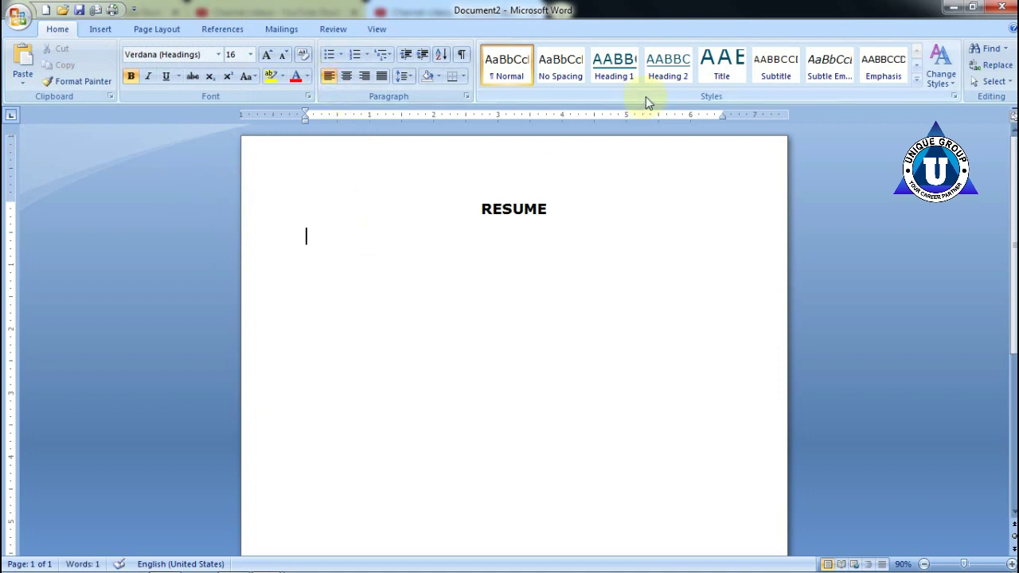
{"action": "type", "text": "Rat"}
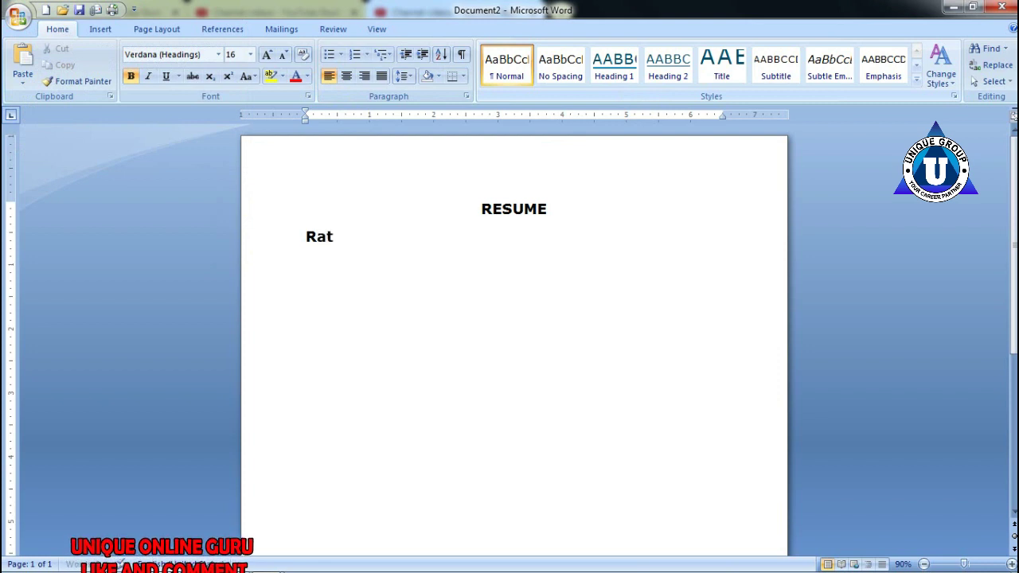
{"action": "key", "text": "BackSpace"}
{"action": "key", "text": "BackSpace"}
{"action": "key", "text": "BackSpace"}
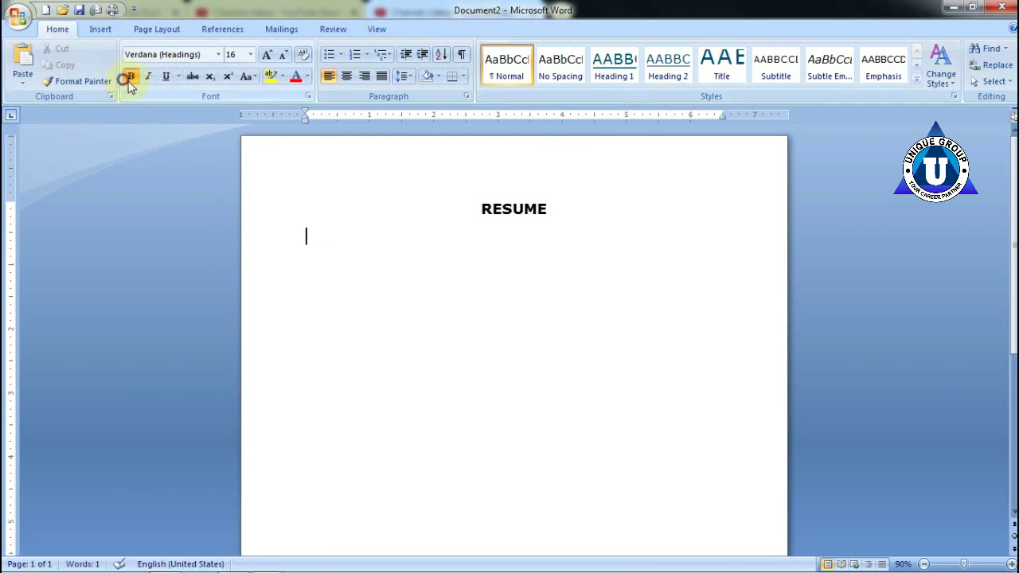
{"action": "left_click", "coordinate": [283, 54]}
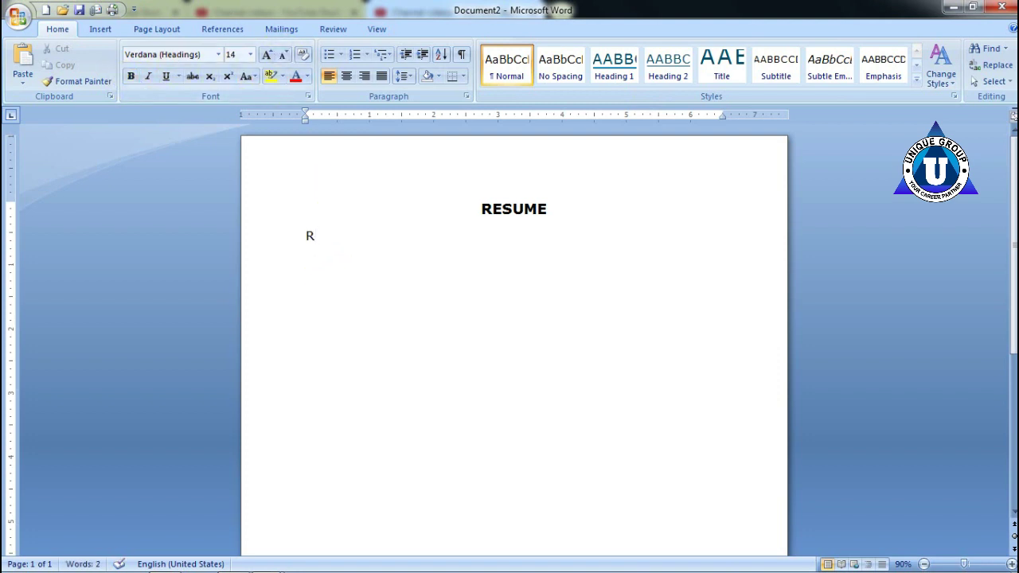
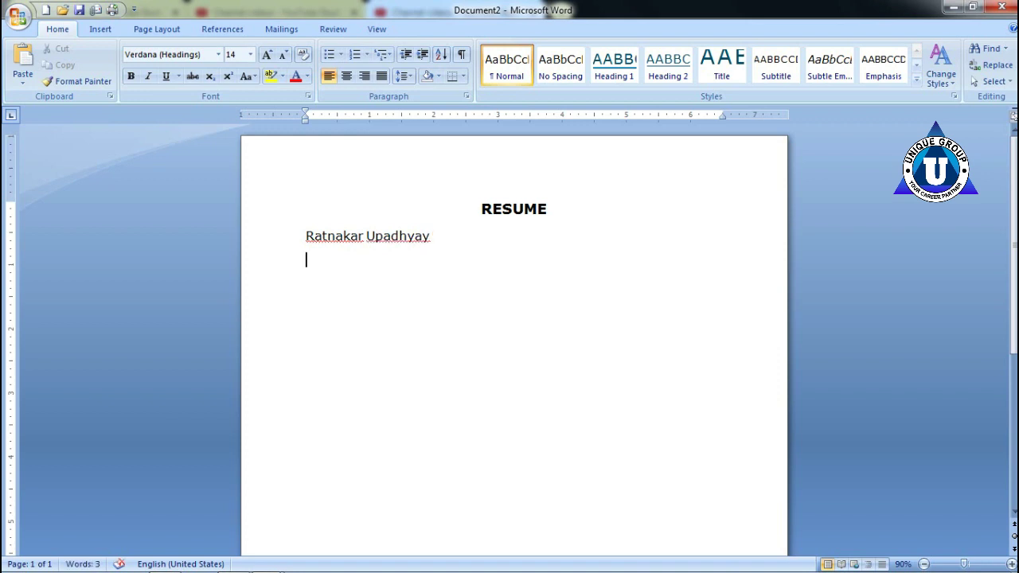
{"action": "type", "text": "u"}
{"action": "type", "text": "ni"}
- Add the candidate's e-mail address as plain text and the two phone numbers
{"action": "key", "text": "BackSpace"}
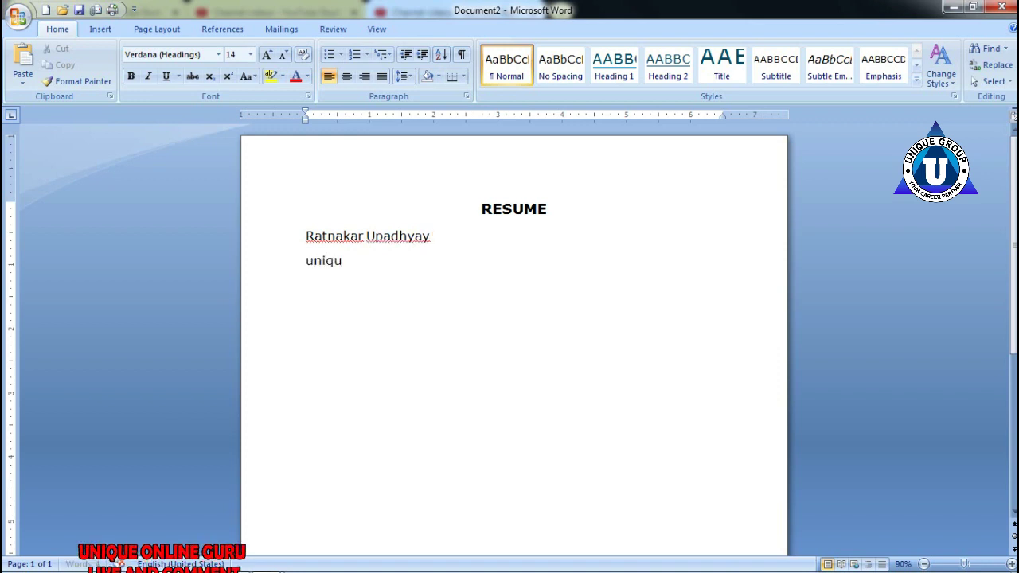
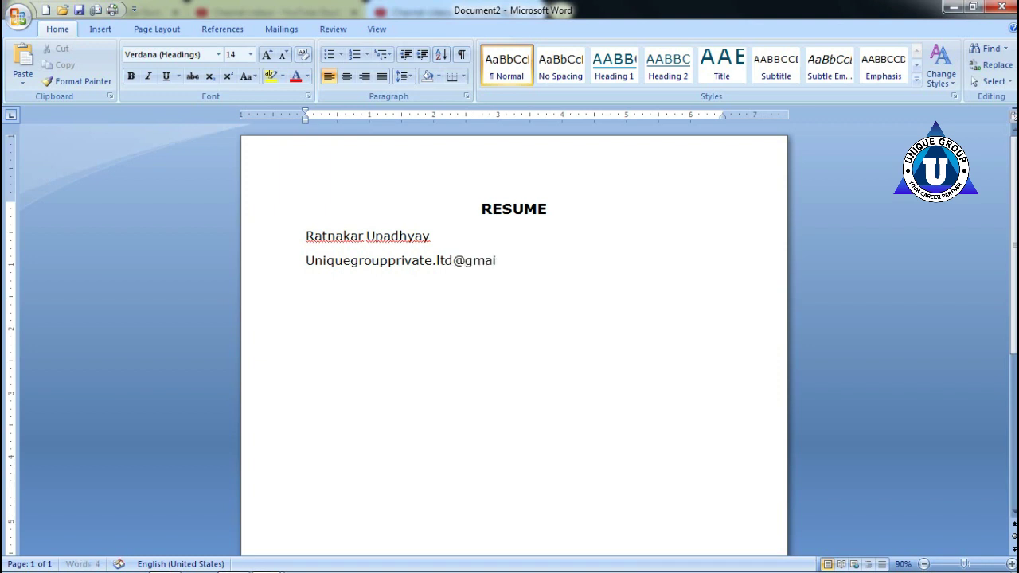
{"action": "key", "text": "Return"}
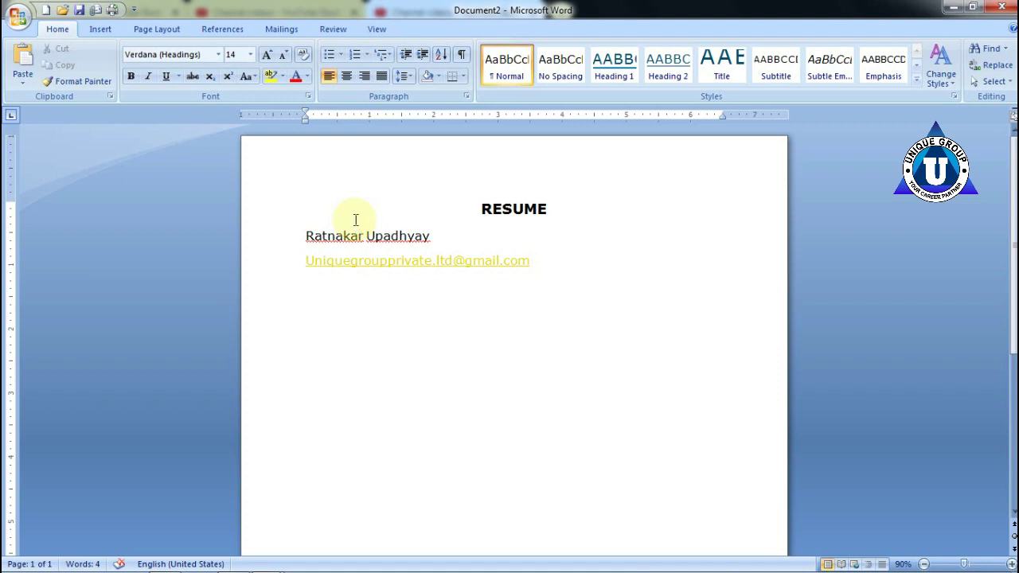
{"action": "key", "text": "ctrl+z"}
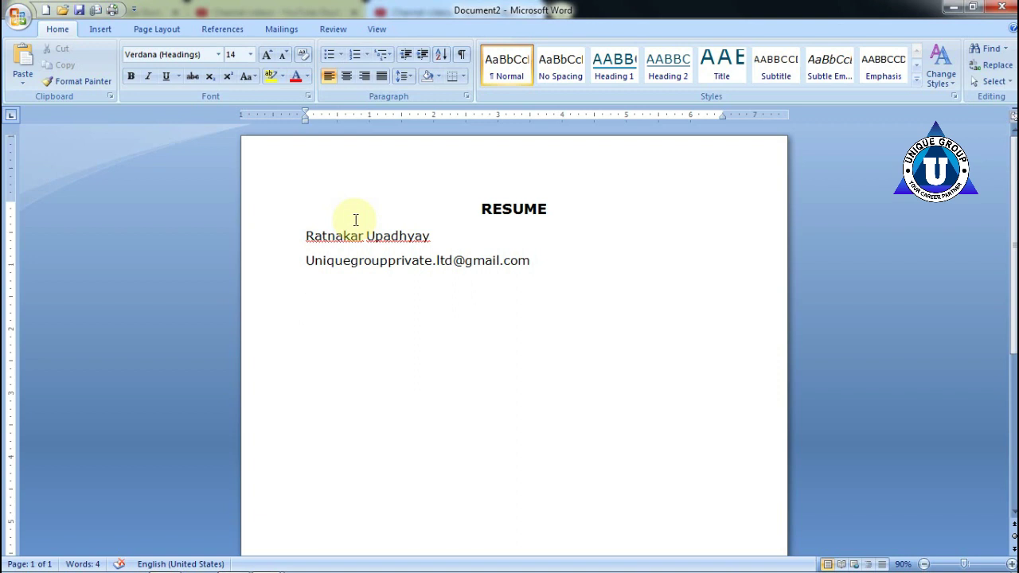
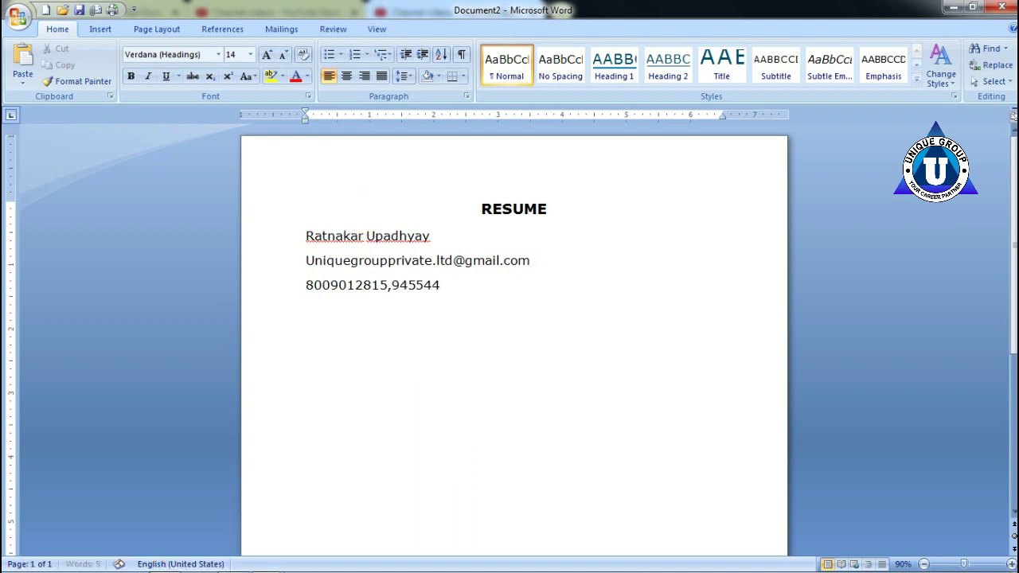
- Shrink the name, e-mail and phone lines to 11 point, then start a new line after them
{"action": "mouse_move", "coordinate": [471, 284]}
{"action": "left_mouse_down"}
{"action": "mouse_move", "coordinate": [348, 220]}
{"action": "mouse_move", "coordinate": [307, 229]}
{"action": "left_mouse_up"}
{"action": "left_click", "coordinate": [439, 286]}
{"action": "left_click_drag", "start_coordinate": [470, 286], "coordinate": [292, 240]}
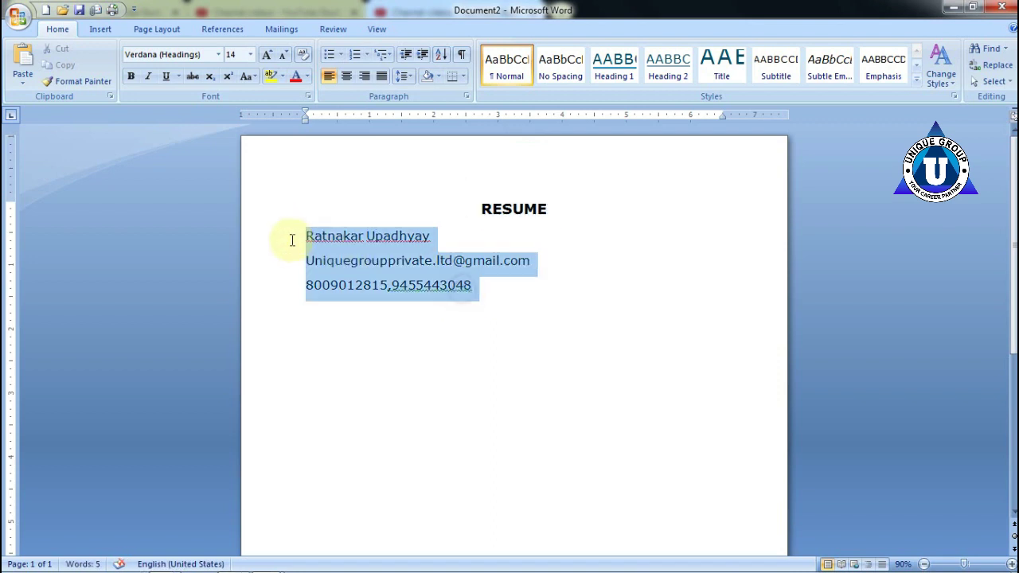
{"action": "left_click", "coordinate": [284, 55]}
{"action": "left_click", "coordinate": [284, 55]}
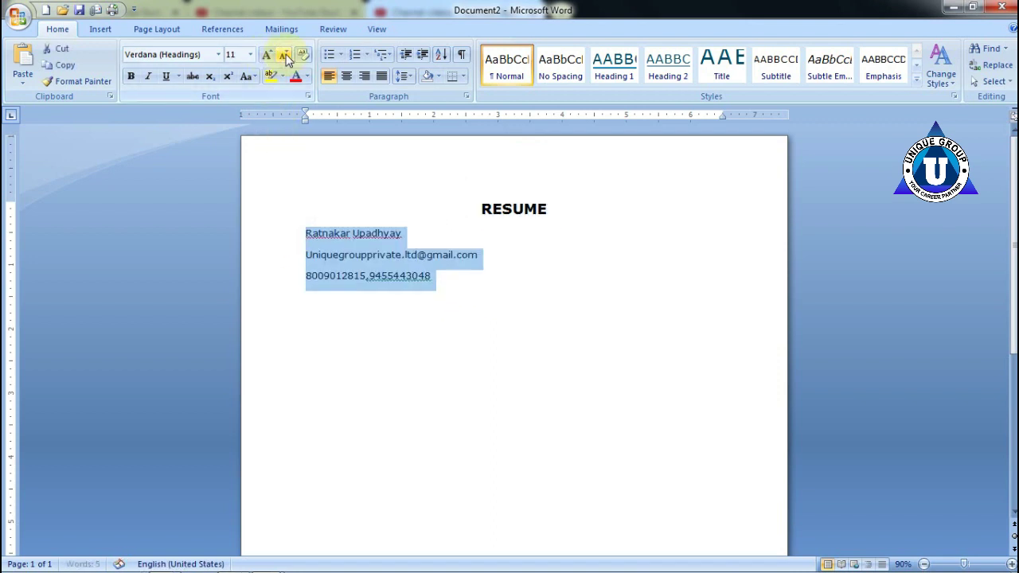
{"action": "left_click", "coordinate": [432, 288]}
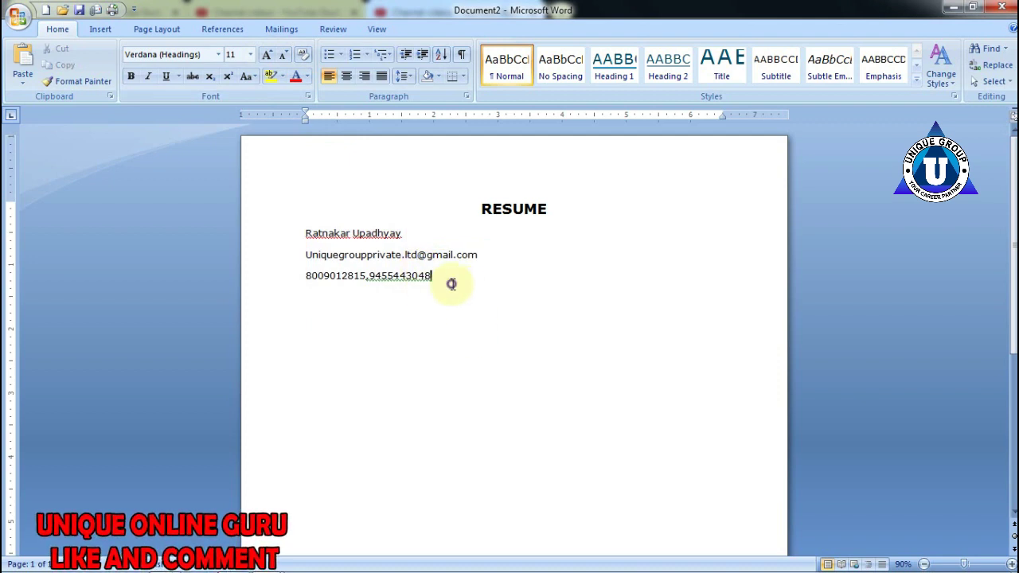
{"action": "key", "text": "Return"}
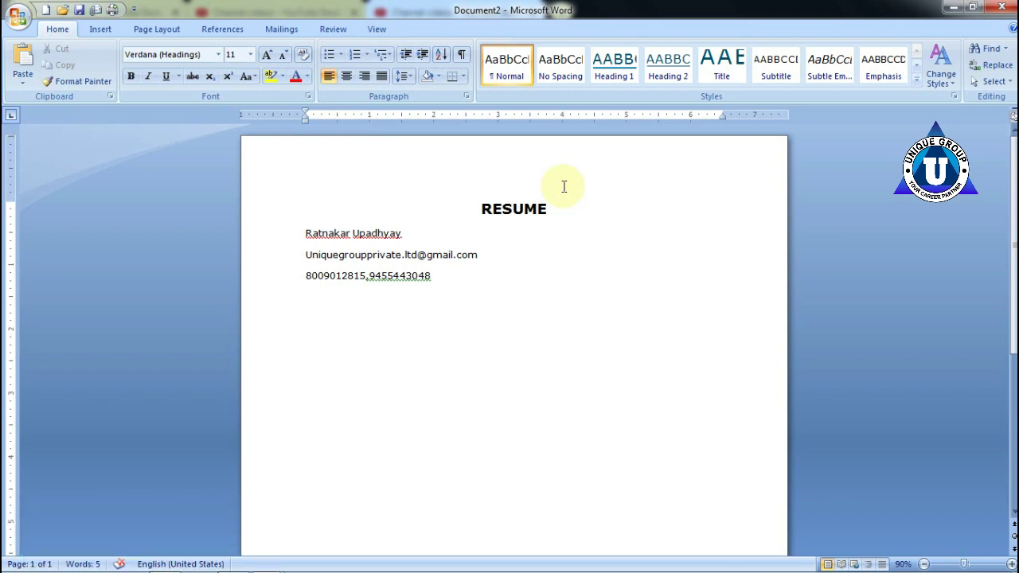
- Make CAREER OBJECTIVE a bold heading, with non-bold text starting on the line below
{"action": "type", "text": "CA"}
{"action": "type", "text": "REER O"}
{"action": "type", "text": "BJECTI"}
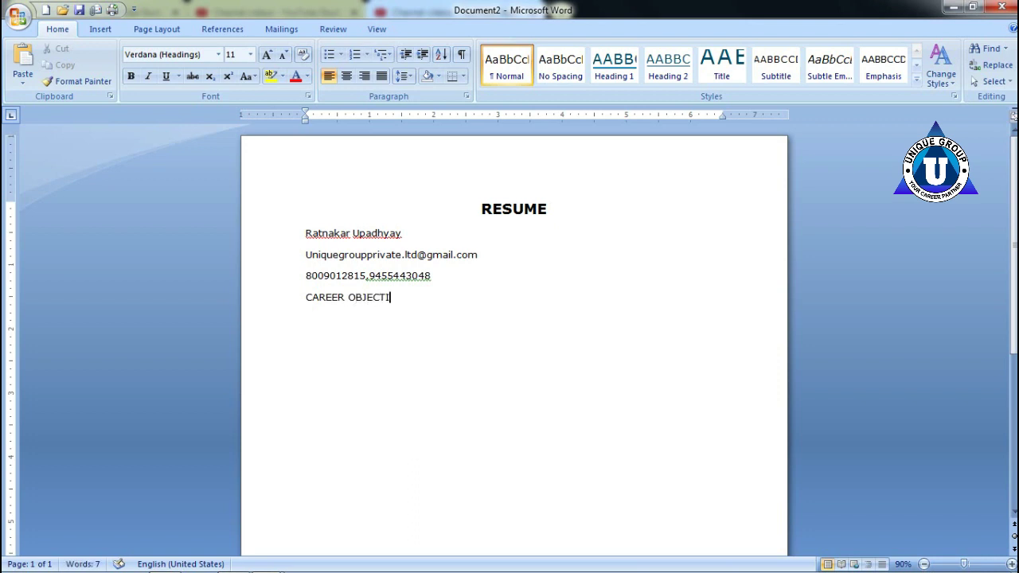
{"action": "type", "text": "VE"}
{"action": "key", "text": "shift+Left"}
{"action": "key", "text": "shift+Left"}
{"action": "key", "text": "shift+Left"}
{"action": "key", "text": "shift+Left"}
{"action": "key", "text": "shift+Left"}
{"action": "key", "text": "shift+Left"}
{"action": "key", "text": "shift+Left"}
{"action": "key", "text": "shift+Left"}
{"action": "key", "text": "shift+Left"}
{"action": "key", "text": "shift+Left"}
{"action": "key", "text": "shift+Left"}
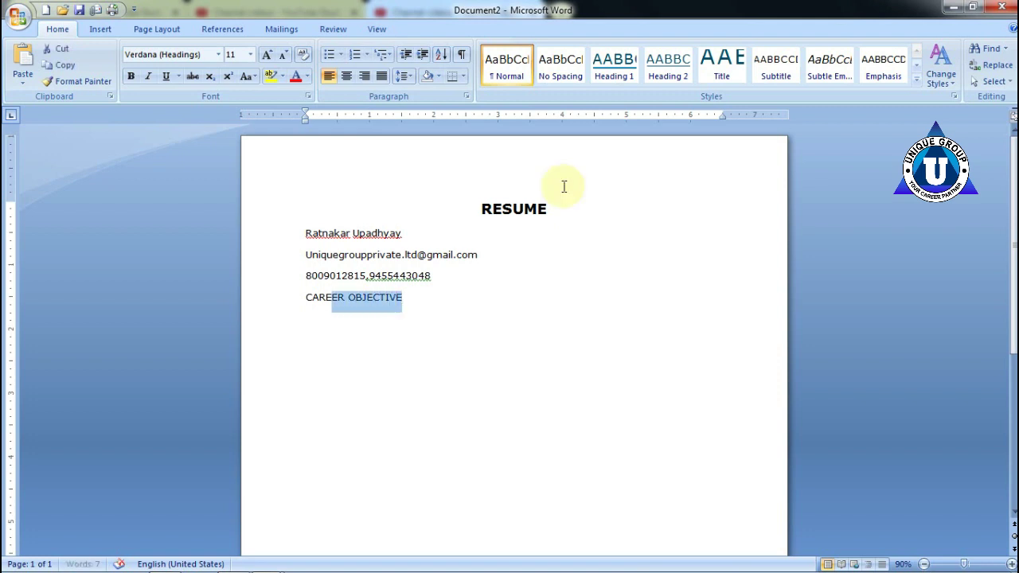
{"action": "key", "text": "shift+Left"}
{"action": "key", "text": "shift+Left"}
{"action": "key", "text": "shift+Left"}
{"action": "key", "text": "ctrl+b"}
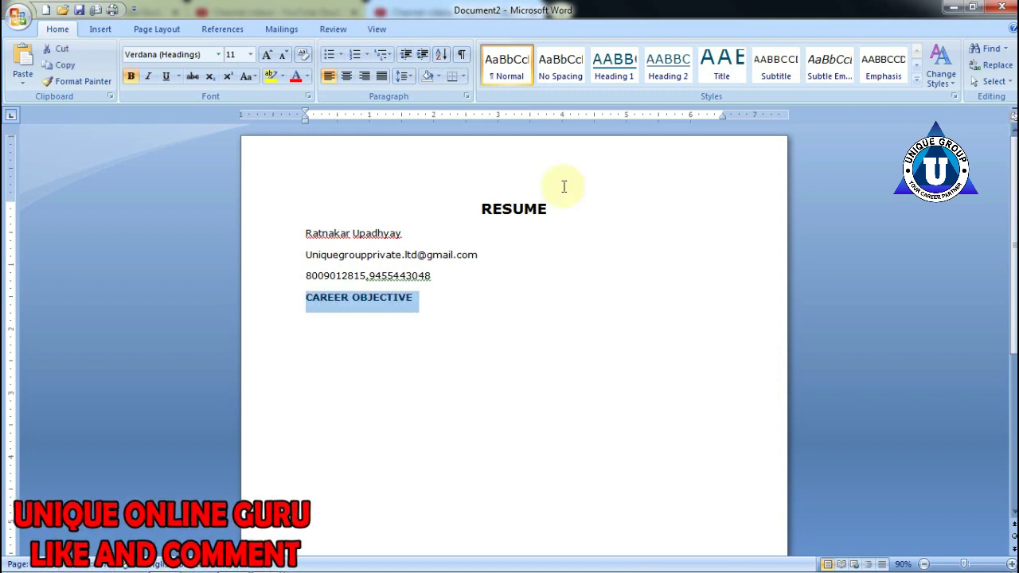
{"action": "key", "text": "End"}
{"action": "key", "text": "Return"}
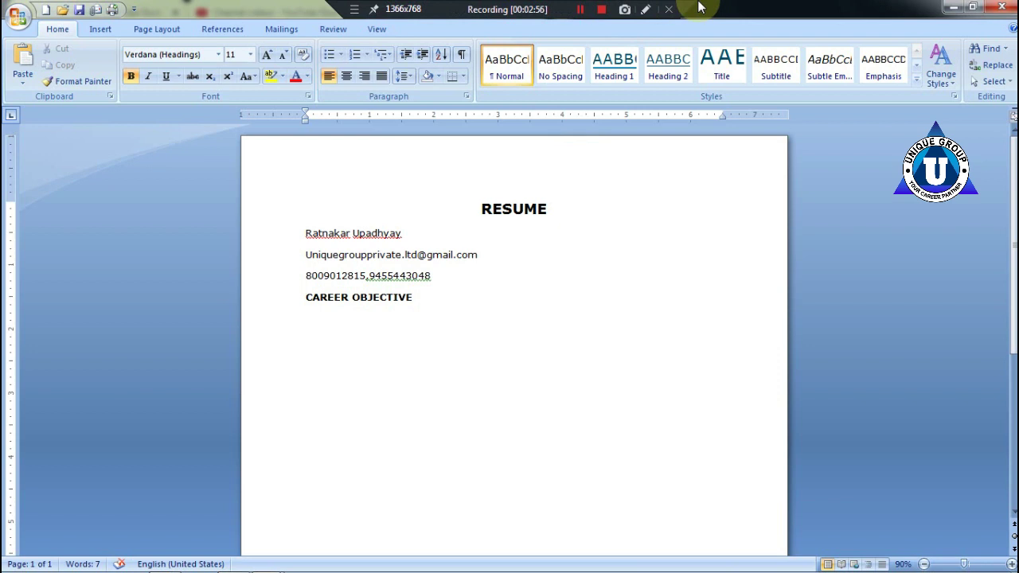
{"action": "type", "text": "T"}
{"action": "key", "text": "BackSpace"}
{"action": "key", "text": "ctrl+b"}
- Type 'To seek better growth opportunities and a challenging environment, where'
{"action": "type", "text": "To se"}
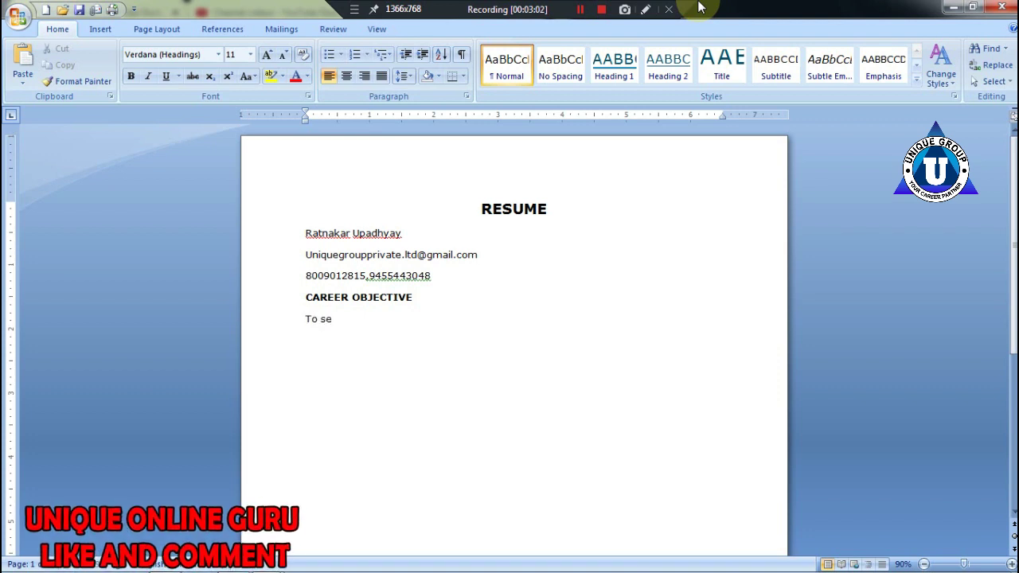
{"action": "type", "text": "ek beet"}
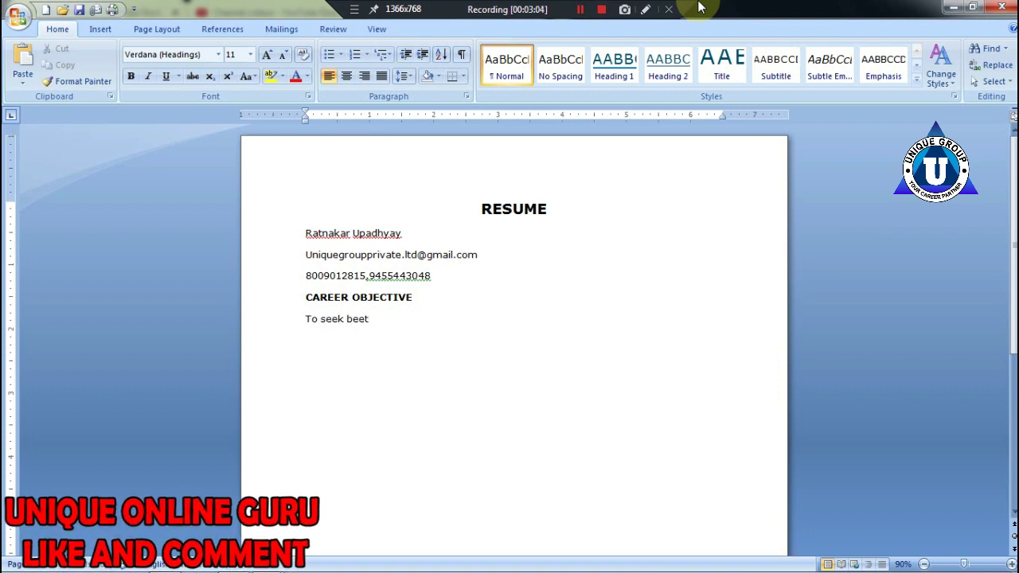
{"action": "key", "text": "BackSpace"}
{"action": "key", "text": "BackSpace"}
{"action": "key", "text": "BackSpace"}
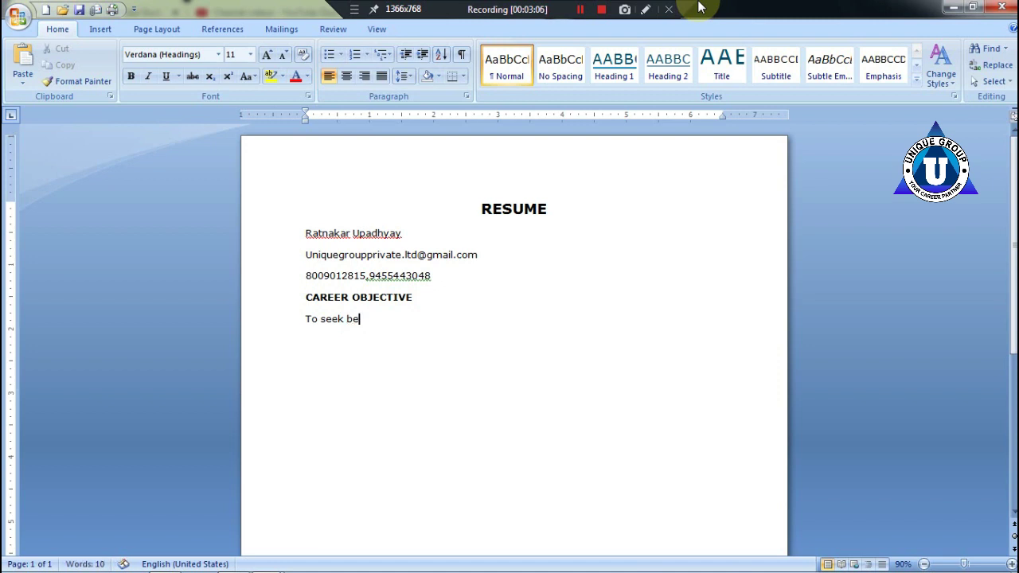
{"action": "type", "text": "tte"}
{"action": "type", "text": "wt"}
{"action": "type", "text": " oppor"}
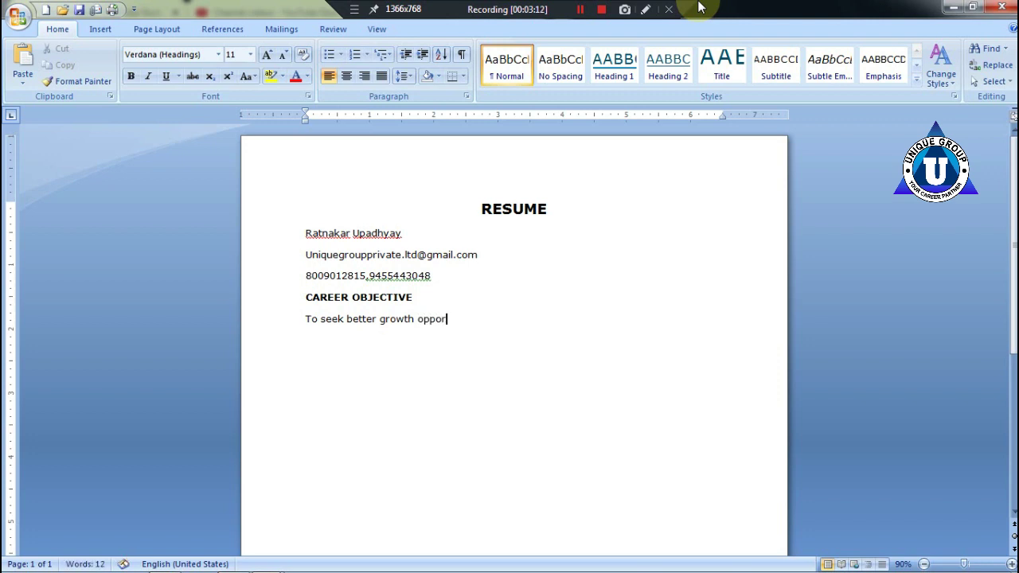
{"action": "type", "text": "tu"}
{"action": "type", "text": "ti"}
{"action": "type", "text": "nd"}
{"action": "key", "text": "BackSpace"}
{"action": "key", "text": "BackSpace"}
{"action": "type", "text": "nd"}
{"action": "type", "text": " a chall"}
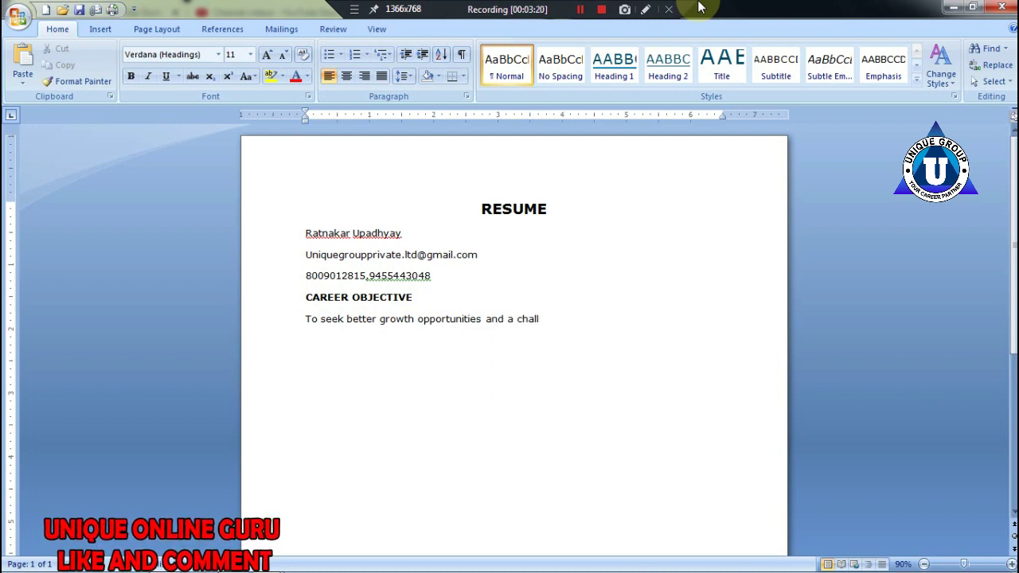
{"action": "type", "text": "enging e"}
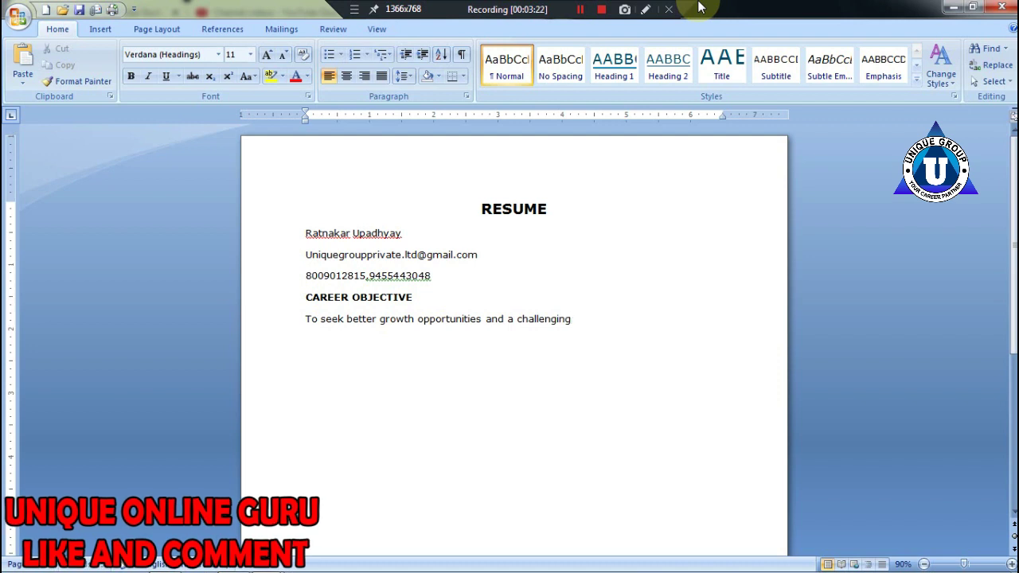
{"action": "type", "text": "v"}
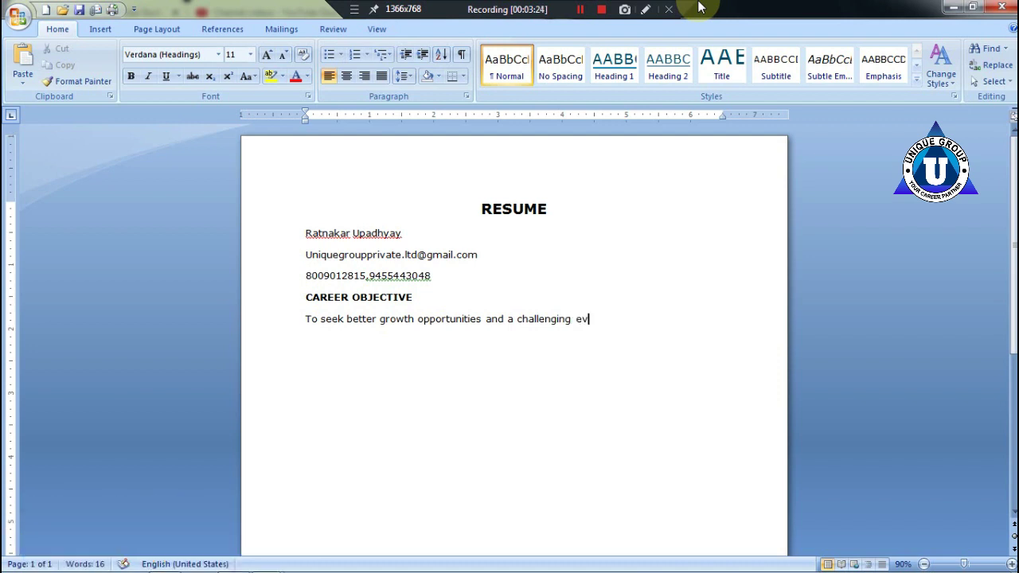
{"action": "key", "text": "BackSpace"}
{"action": "type", "text": "vi"}
{"action": "type", "text": "ro"}
{"action": "type", "text": "nment "}
{"action": "type", "text": ","}
{"action": "type", "text": "whar"}
{"action": "key", "text": "BackSpace"}
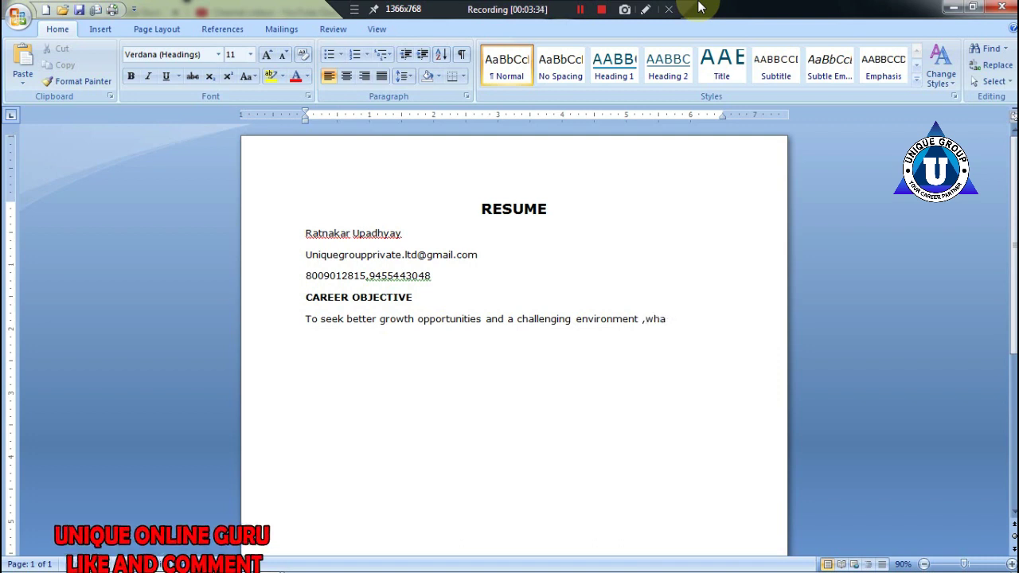
{"action": "key", "text": "BackSpace"}
- Finish the objective: make best of my talent and professional knowledge, growth of organization & myself
{"action": "type", "text": "ere"}
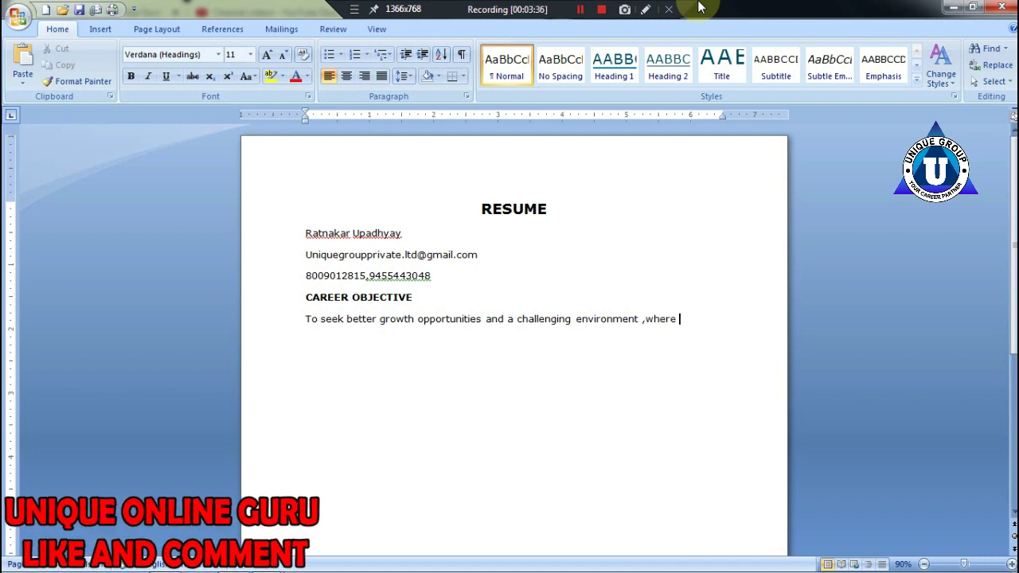
{"action": "type", "text": " i"}
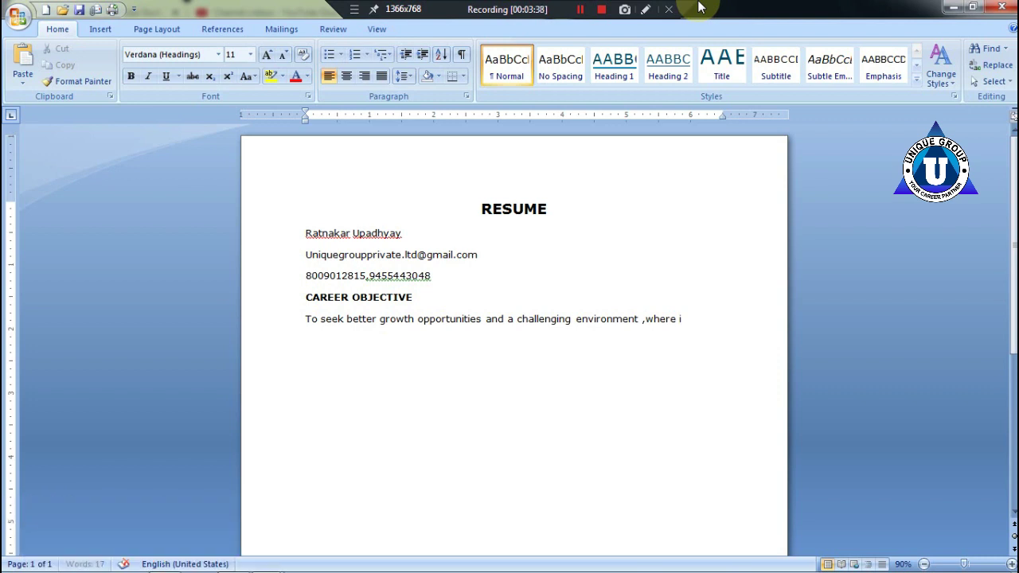
{"action": "type", "text": "n mak"}
{"action": "type", "text": "e "}
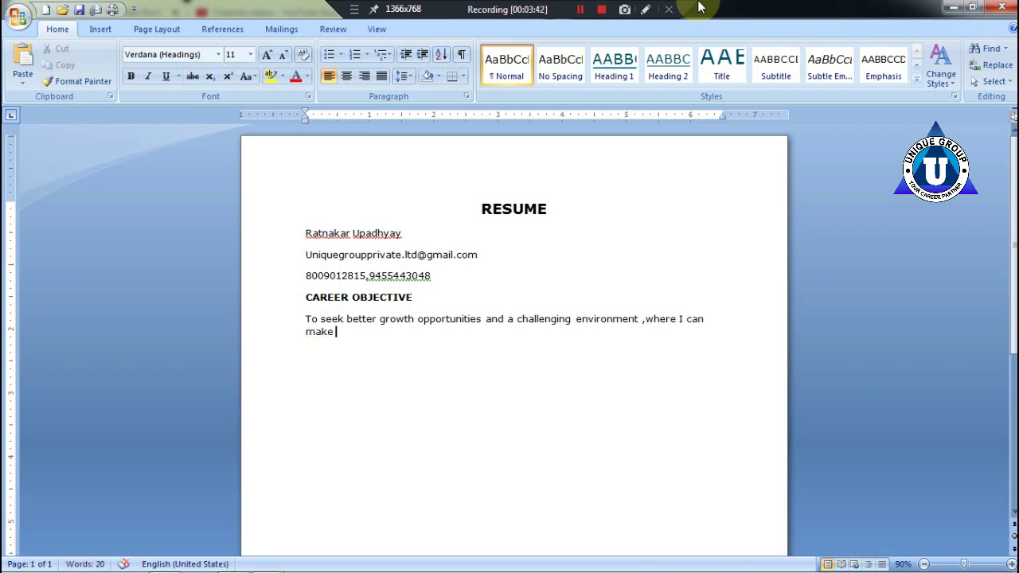
{"action": "type", "text": "best us"}
{"action": "type", "text": "eof "}
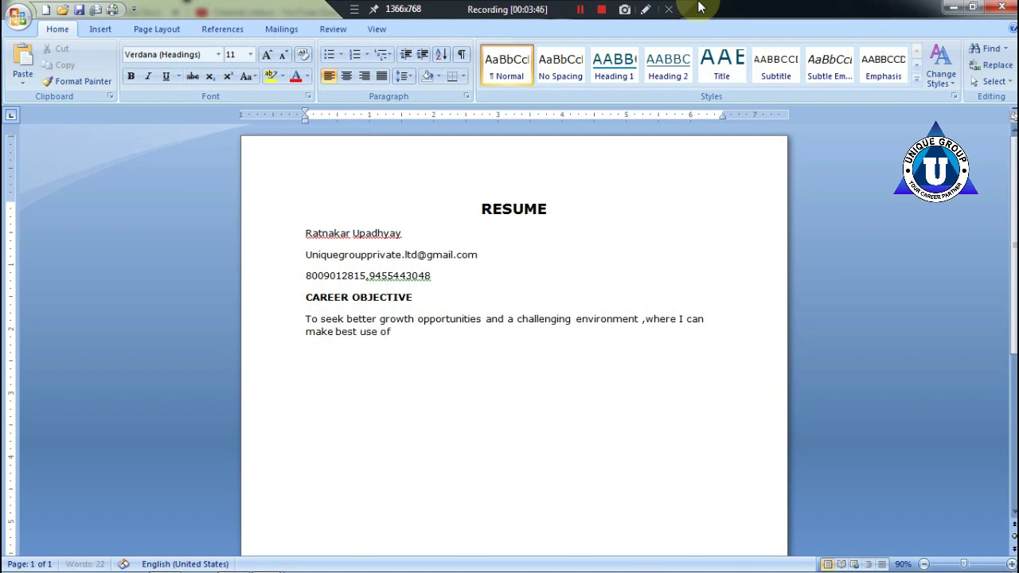
{"action": "type", "text": "myh"}
{"action": "key", "text": "BackSpace"}
{"action": "type", "text": "tal"}
{"action": "key", "text": "BackSpace"}
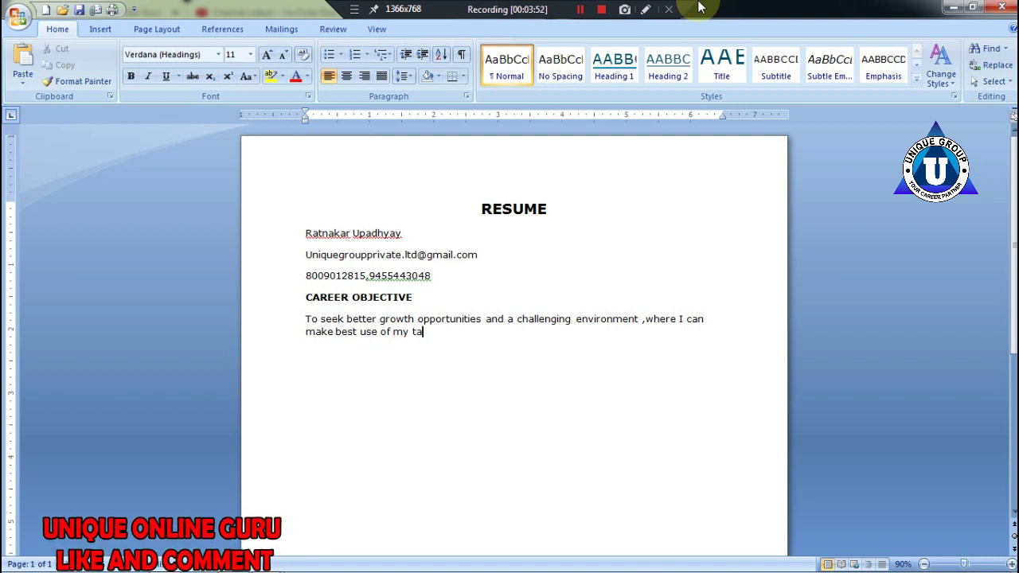
{"action": "type", "text": "lent"}
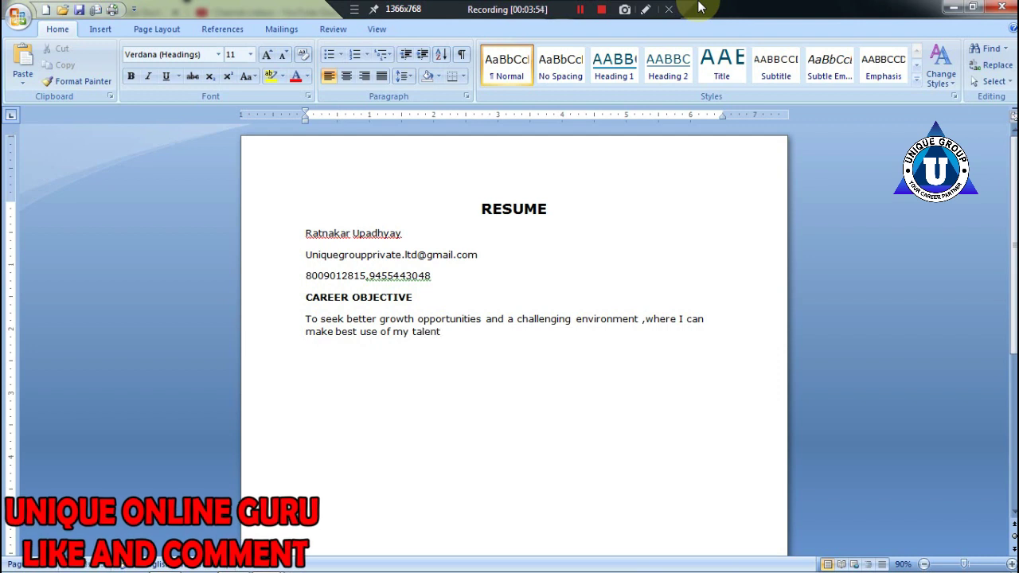
{"action": "type", "text": " and p"}
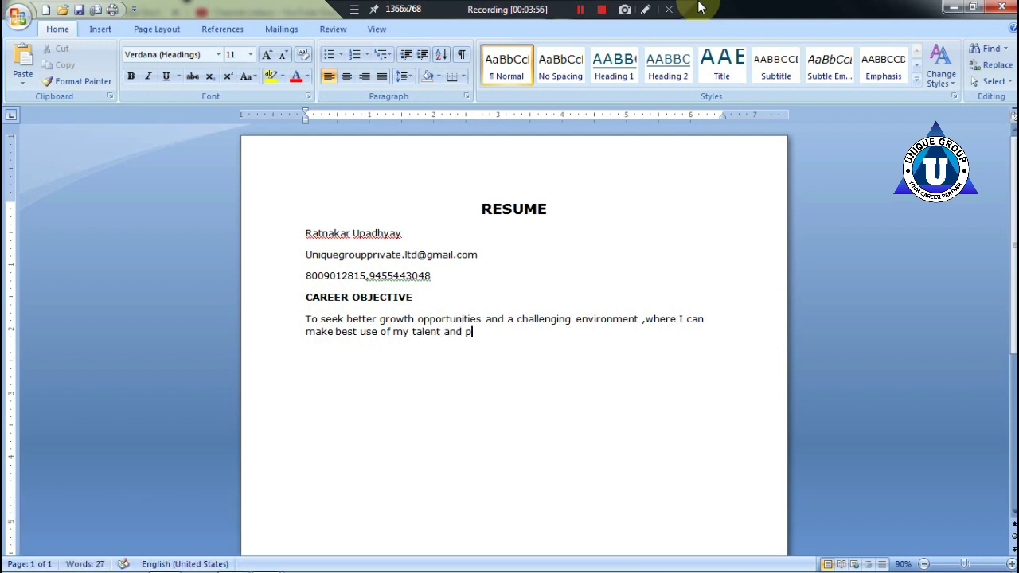
{"action": "type", "text": "rofessi"}
{"action": "type", "text": "o"}
{"action": "type", "text": "nal"}
{"action": "type", "text": " know"}
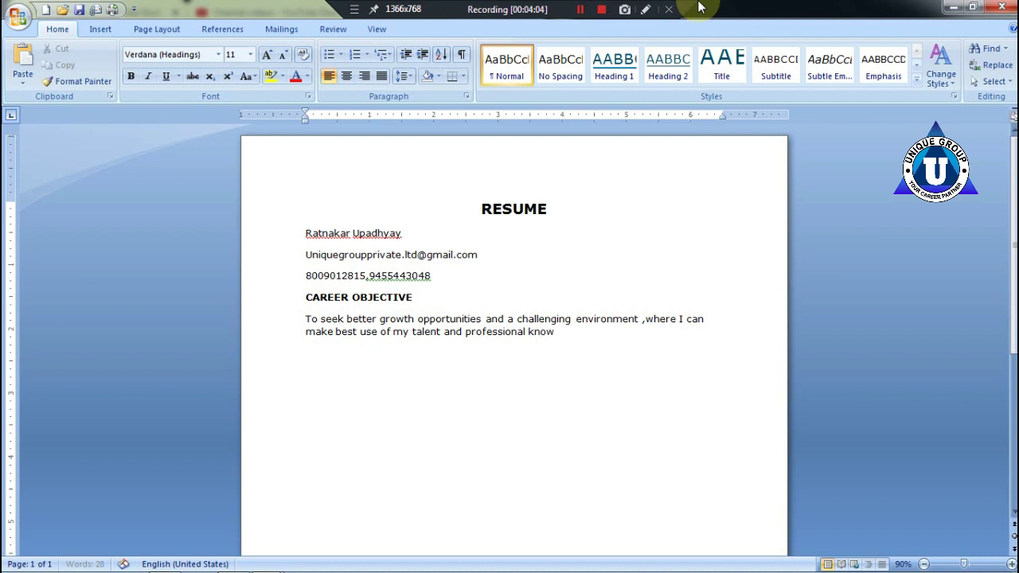
{"action": "type", "text": "l"}
{"action": "type", "text": "edg"}
{"action": "type", "text": "e."}
{"action": "type", "text": "i "}
{"action": "type", "text": "want "}
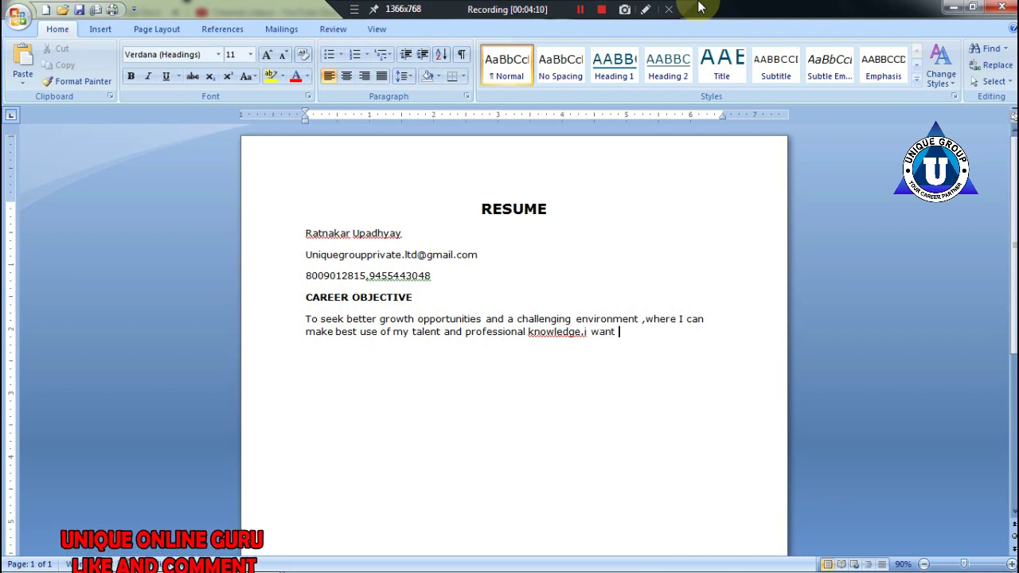
{"action": "type", "text": "the"}
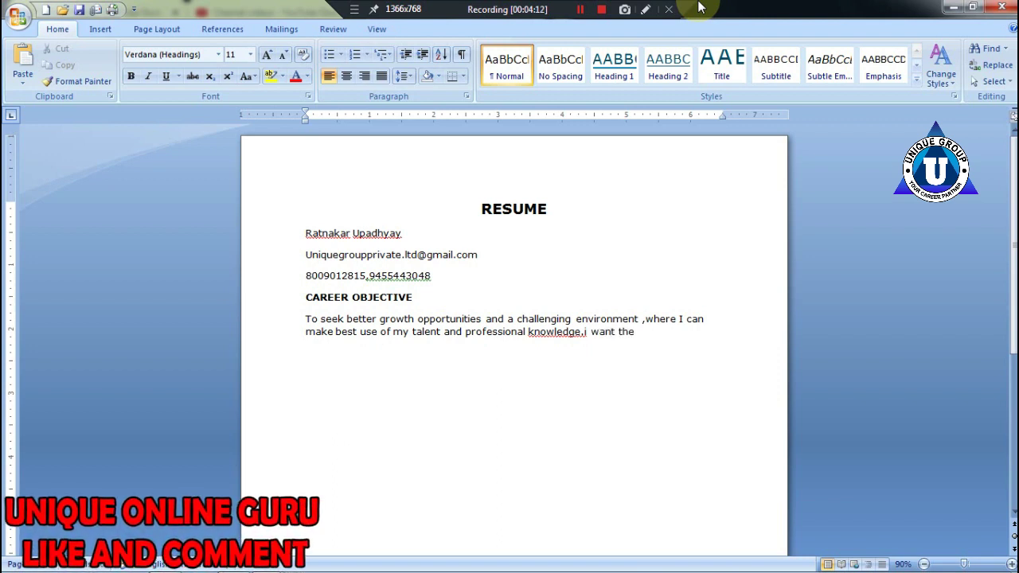
{"action": "type", "text": "wth"}
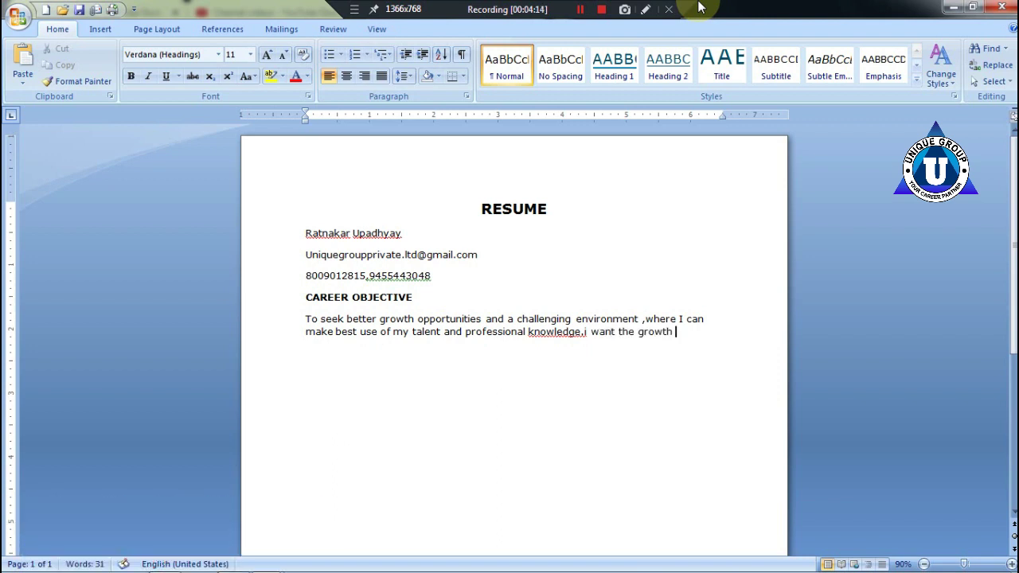
{"action": "type", "text": "of"}
{"action": "type", "text": "g"}
{"action": "type", "text": "na"}
{"action": "type", "text": "zi"}
{"action": "key", "text": "BackSpace"}
{"action": "type", "text": "ati"}
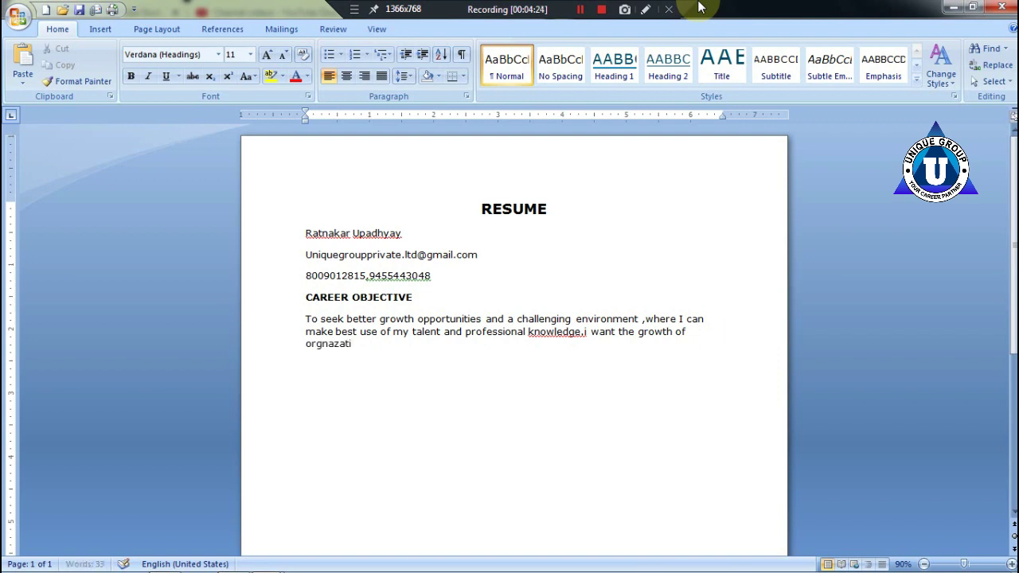
{"action": "type", "text": "on "}
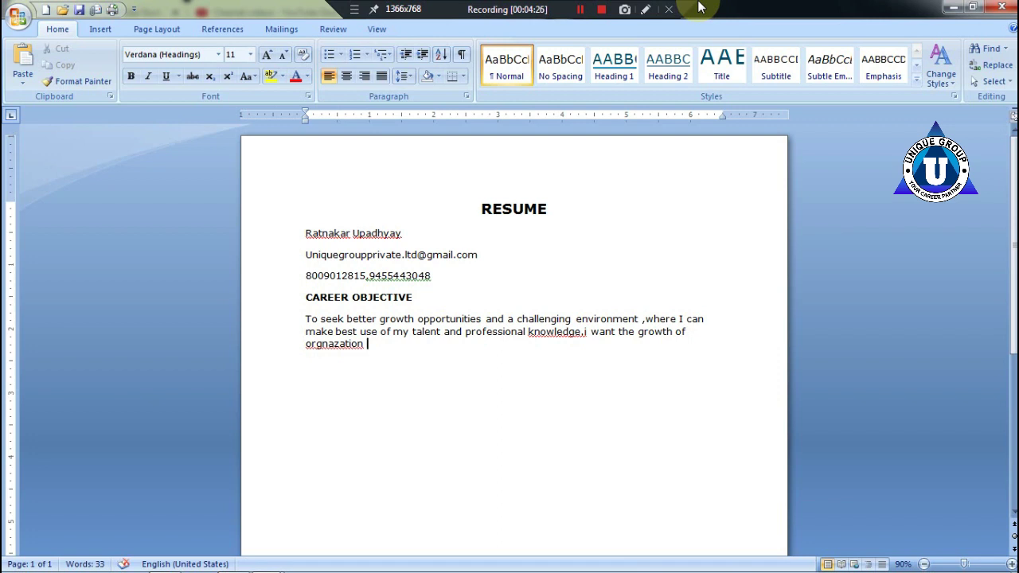
{"action": "type", "text": "&"}
{"action": "type", "text": "my"}
{"action": "type", "text": "self"}
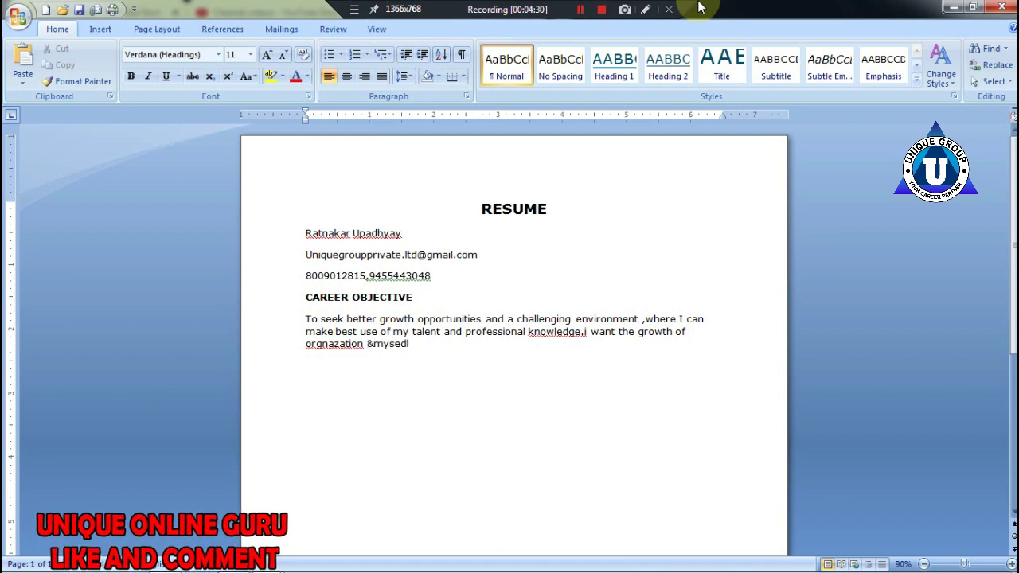
{"action": "key", "text": "BackSpace"}
{"action": "key", "text": "BackSpace"}
{"action": "type", "text": "d"}
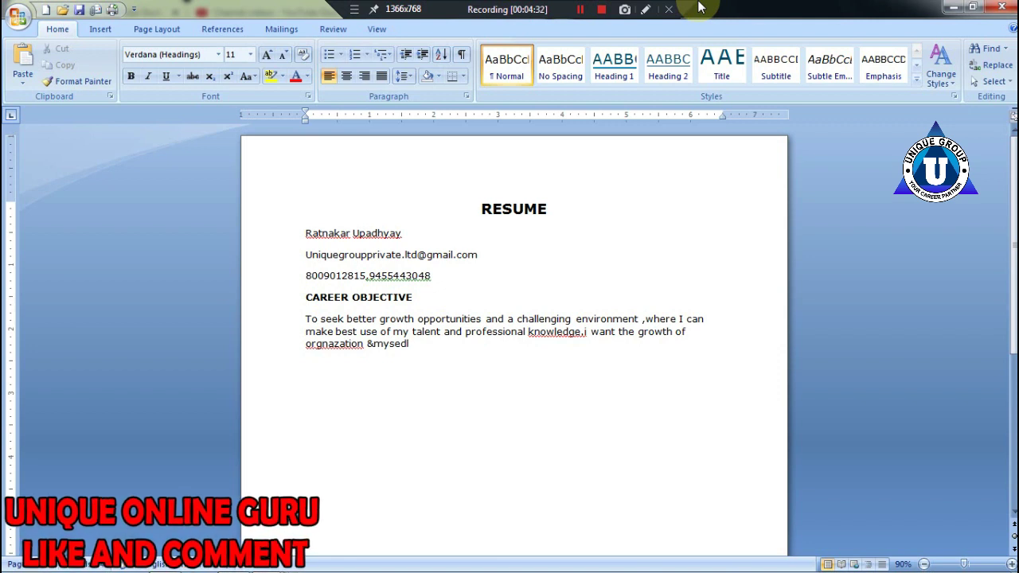
{"action": "key", "text": "BackSpace"}
{"action": "type", "text": "lf"}
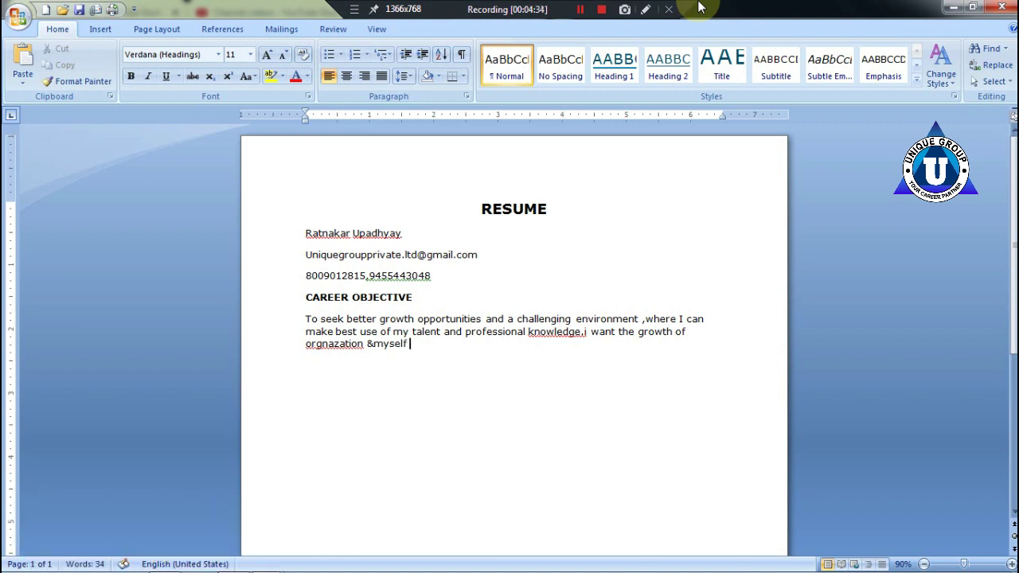
{"action": "key", "text": "Left"}
{"action": "key", "text": "Left"}
{"action": "key", "text": "Left"}
{"action": "key", "text": "Left"}
{"action": "key", "text": "Left"}
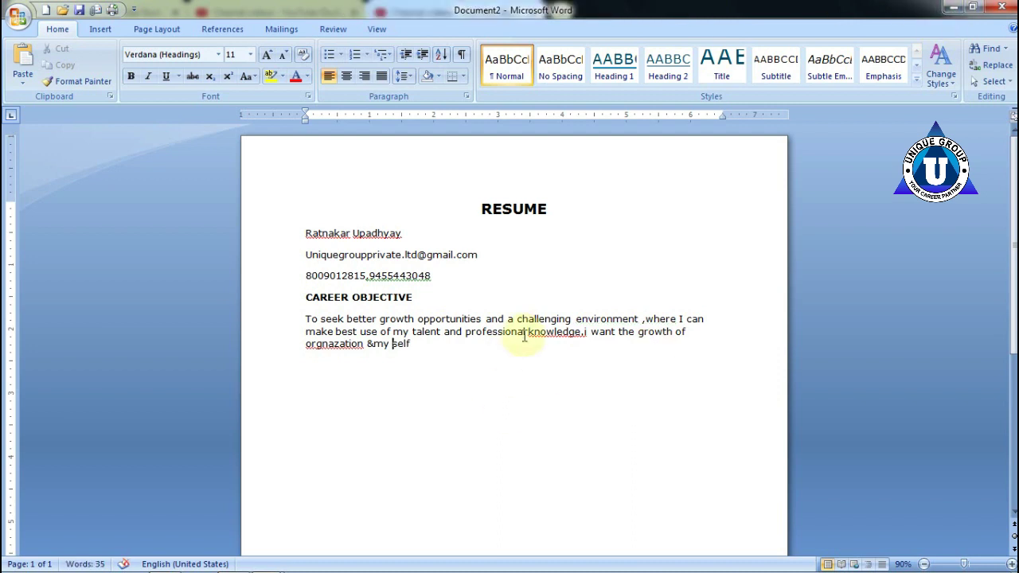
- Correct the objective's spellings to knowledge's and organization, then add a new line after it
{"action": "right_click", "coordinate": [580, 333]}
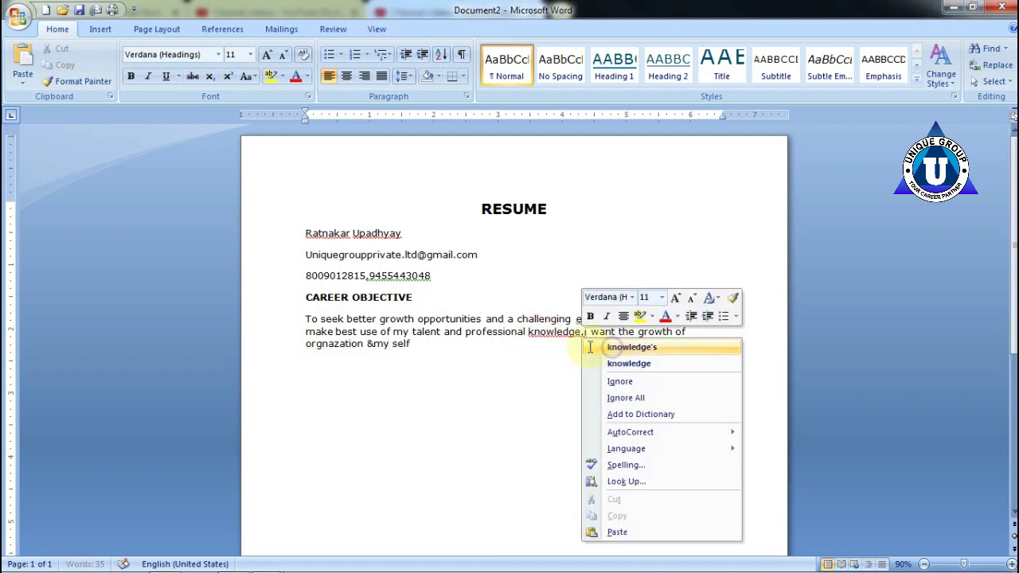
{"action": "left_click", "coordinate": [621, 348]}
{"action": "right_click", "coordinate": [351, 345]}
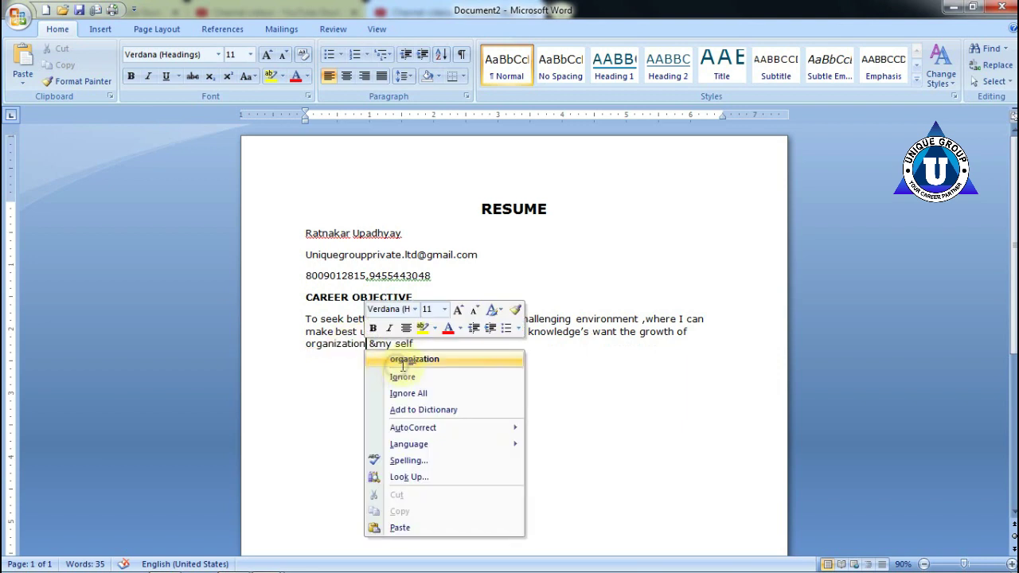
{"action": "left_click", "coordinate": [398, 358]}
{"action": "left_click", "coordinate": [444, 347]}
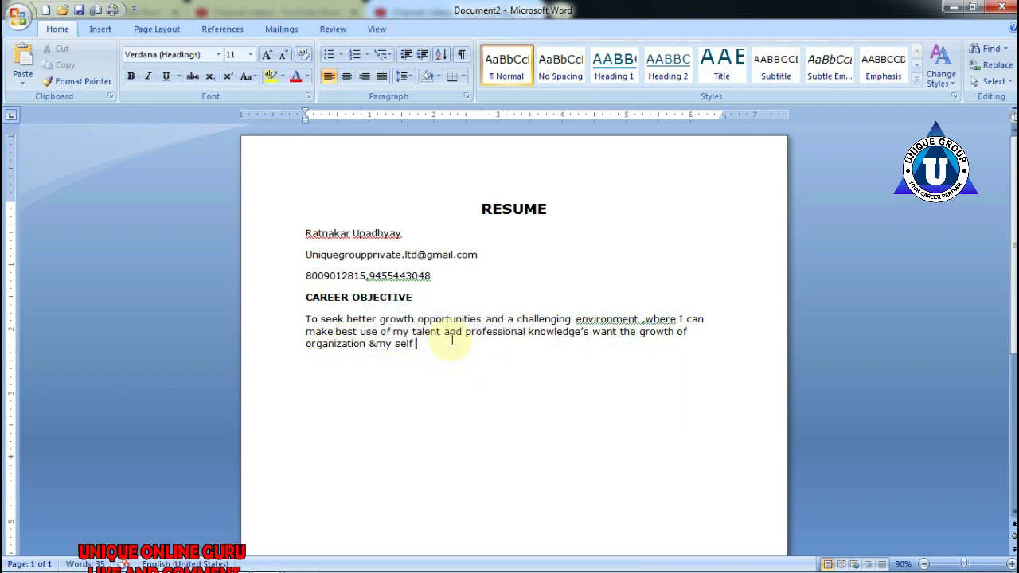
{"action": "key", "text": "Return"}
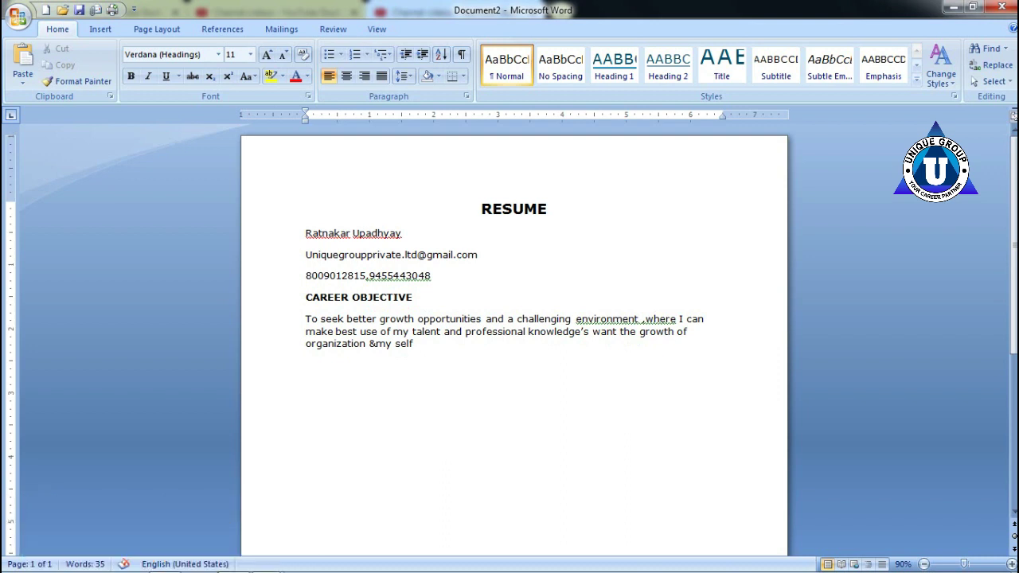
- Type the ACADEMIC QUALIFICATION heading below the career objective
{"action": "type", "text": "A"}
{"action": "type", "text": "A"}
{"action": "key", "text": "BackSpace"}
{"action": "type", "text": "ACA"}
{"action": "key", "text": "BackSpace"}
{"action": "key", "text": "BackSpace"}
{"action": "key", "text": "BackSpace"}
{"action": "type", "text": "CADEM"}
{"action": "key", "text": "BackSpace"}
{"action": "type", "text": "EMIC "}
{"action": "type", "text": "QUAL"}
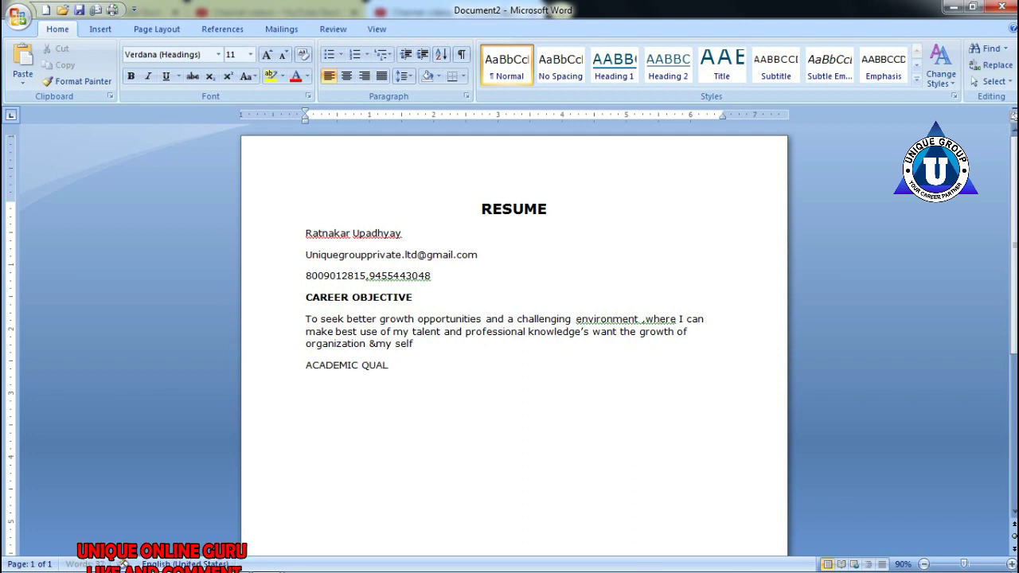
{"action": "type", "text": "IFICATION"}
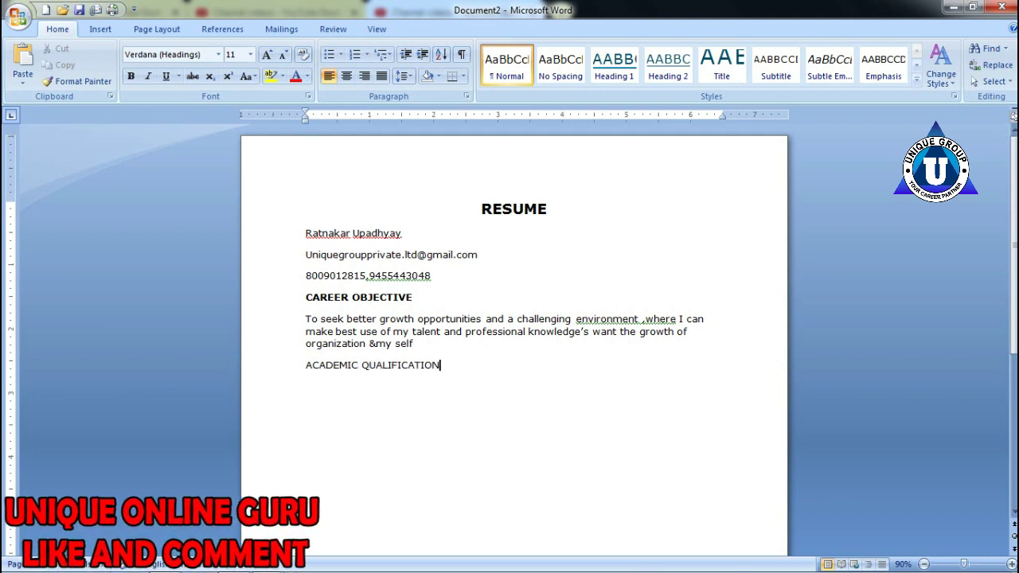
- Make the ACADEMIC QUALIFICATION heading bold and move past it
{"action": "key", "text": "shift+Left"}
{"action": "key", "text": "shift+Left"}
{"action": "key", "text": "shift+Left"}
{"action": "key", "text": "shift+Left"}
{"action": "key", "text": "shift+Left"}
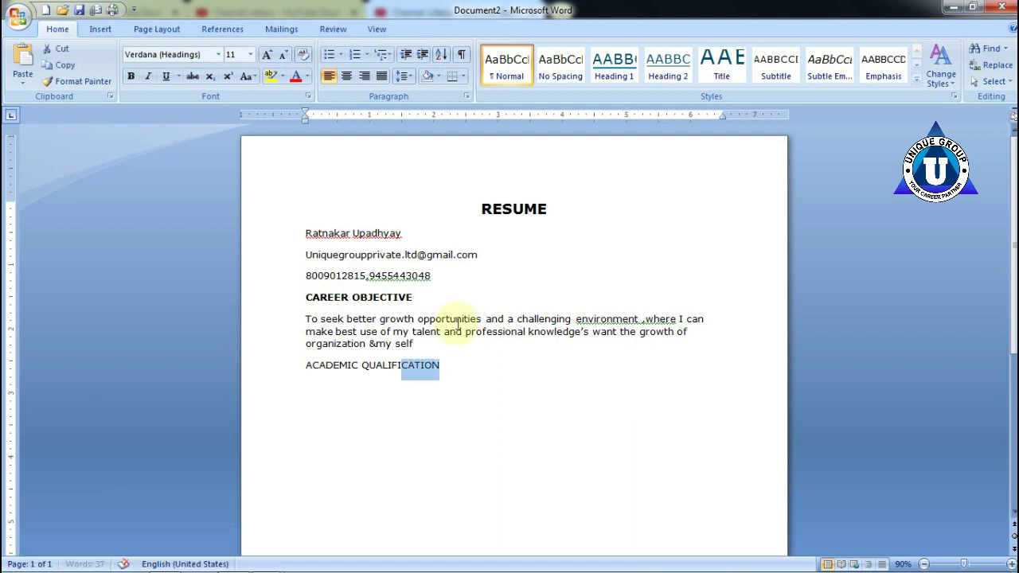
{"action": "key", "text": "shift+Left"}
{"action": "key", "text": "shift+Left"}
{"action": "key", "text": "shift+Left"}
{"action": "key", "text": "shift+Left"}
{"action": "key", "text": "shift+Left"}
{"action": "key", "text": "shift+Left"}
{"action": "key", "text": "shift+Left"}
{"action": "key", "text": "shift+Left"}
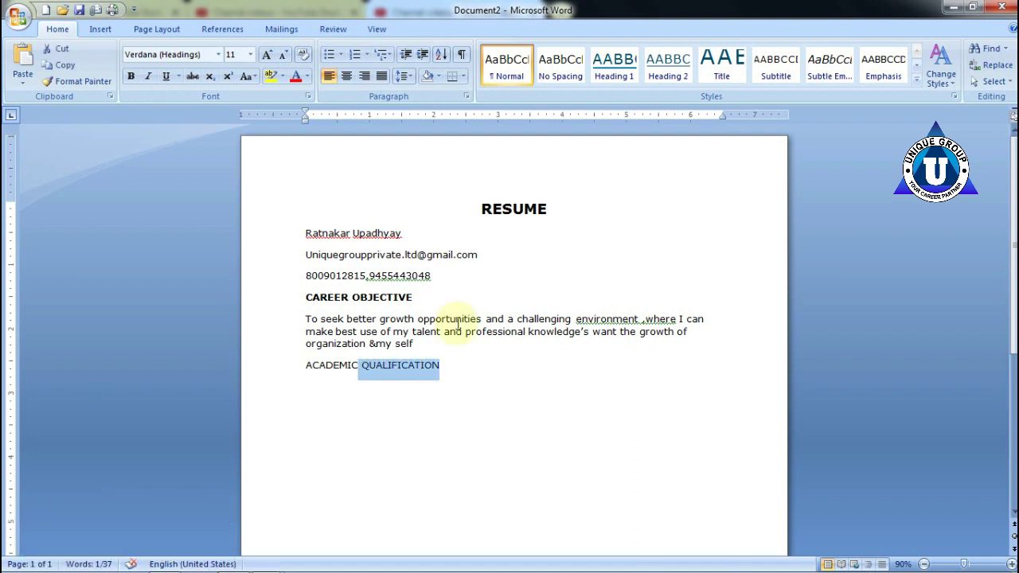
{"action": "key", "text": "shift+Left"}
{"action": "key", "text": "shift+Left"}
{"action": "key", "text": "shift+Left"}
{"action": "key", "text": "shift+Left"}
{"action": "key", "text": "shift+Left"}
{"action": "key", "text": "shift+Left"}
{"action": "key", "text": "shift+Left"}
{"action": "key", "text": "shift+Left"}
{"action": "key", "text": "shift+Left"}
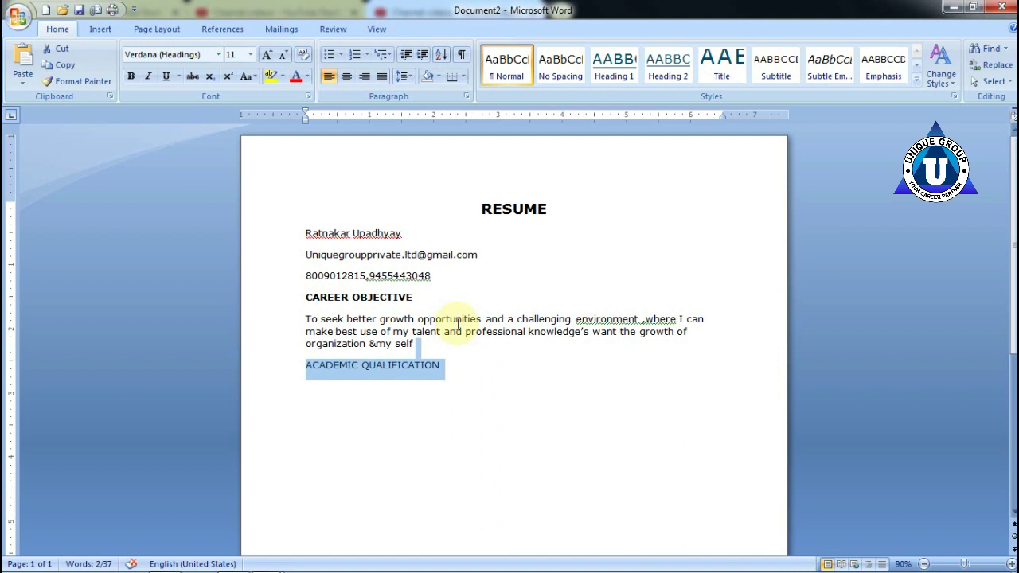
{"action": "key", "text": "ctrl+b"}
{"action": "key", "text": "Right"}
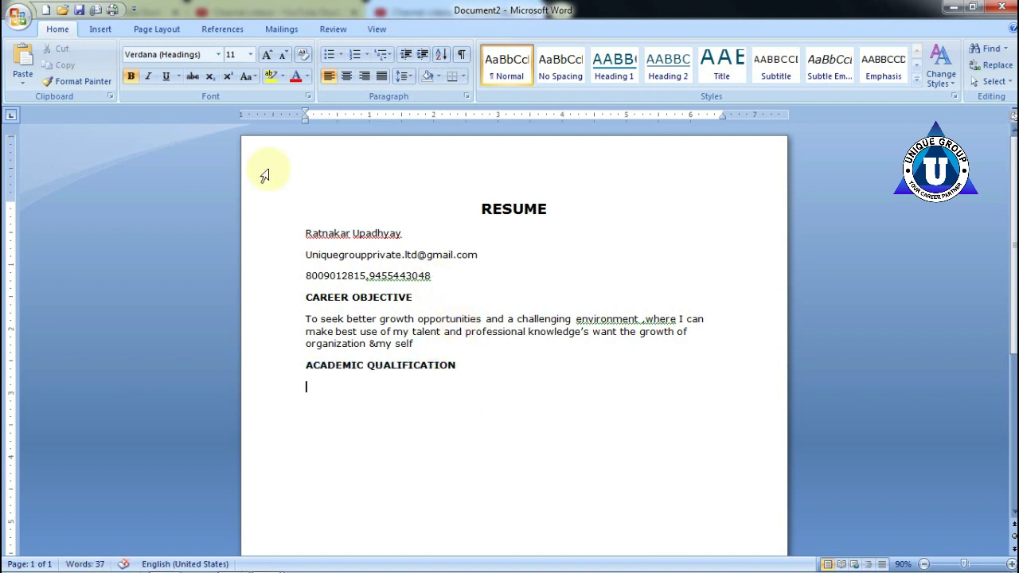
{"action": "left_click", "coordinate": [99, 29]}
- Insert a table with 4 columns and 4 rows below the heading
{"action": "left_click", "coordinate": [125, 64]}
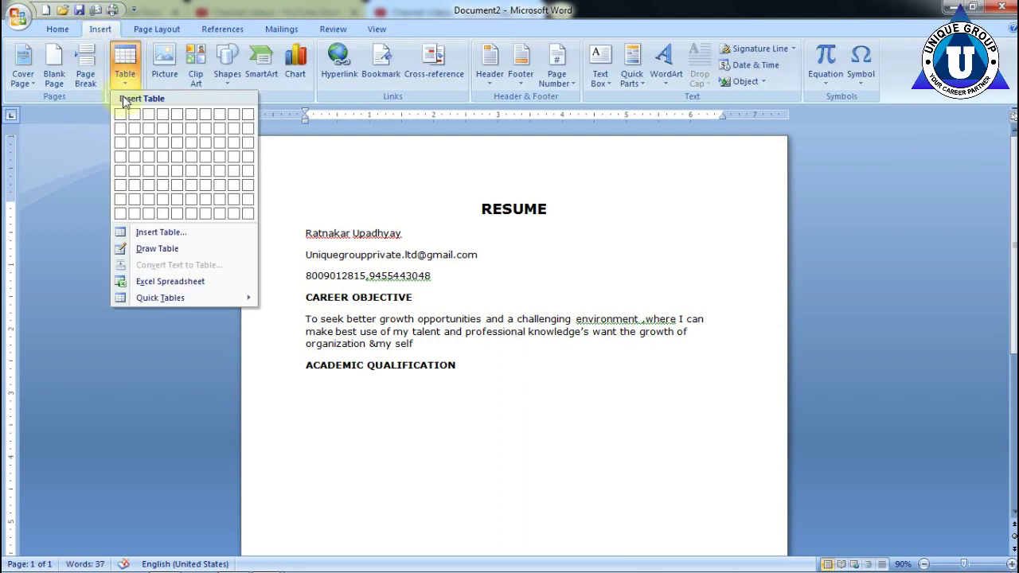
{"action": "left_click", "coordinate": [155, 232]}
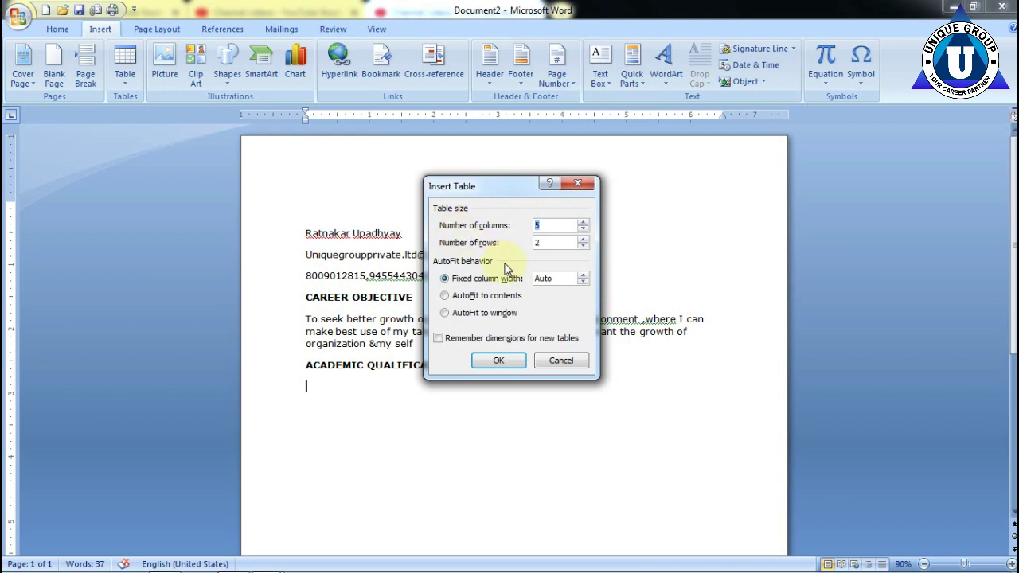
{"action": "type", "text": "4"}
{"action": "left_click_drag", "start_coordinate": [560, 243], "coordinate": [534, 246]}
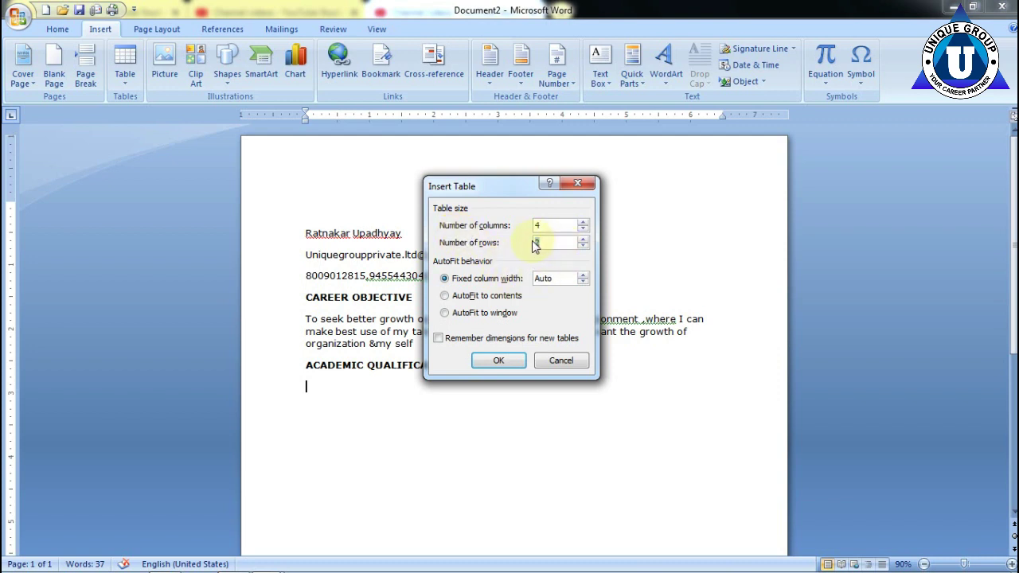
{"action": "type", "text": "4"}
{"action": "left_click", "coordinate": [538, 243]}
{"action": "left_click", "coordinate": [499, 360]}
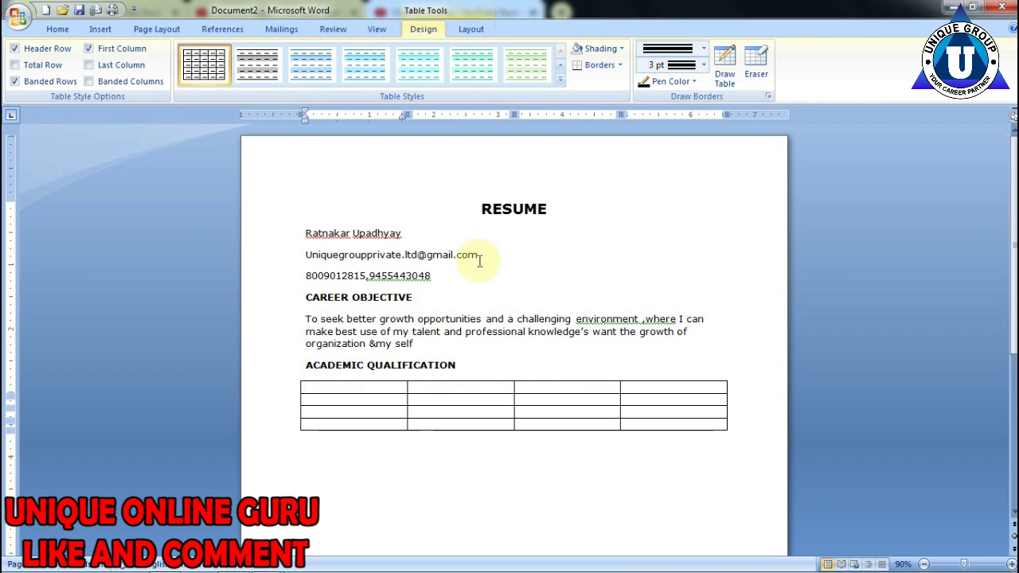
- Enter the headers Examination, Board, Year and Percentage% in the table's first row
{"action": "type", "text": "E"}
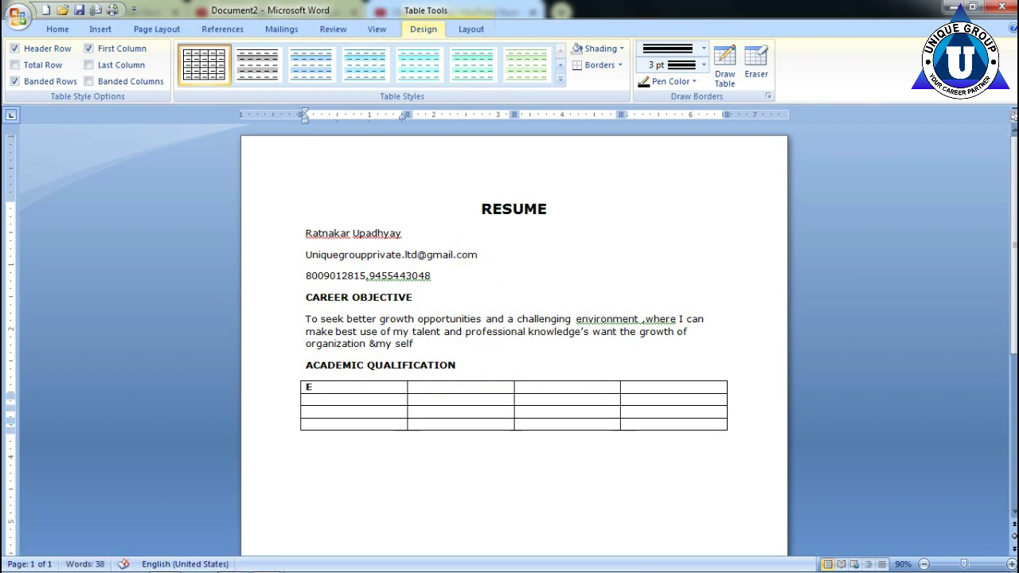
{"action": "type", "text": "x"}
{"action": "type", "text": "amination"}
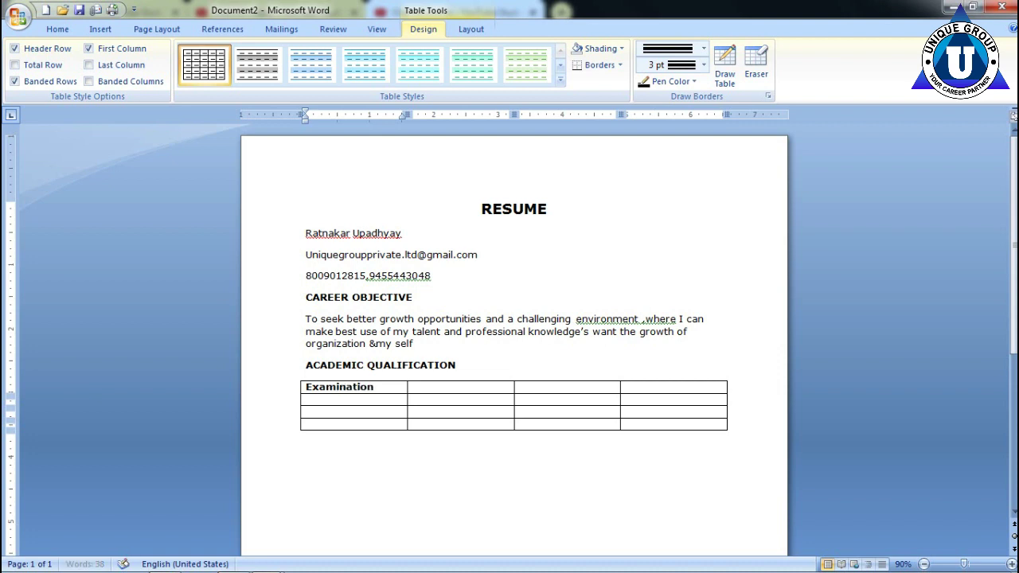
{"action": "left_click", "coordinate": [411, 387]}
{"action": "type", "text": "Bo"}
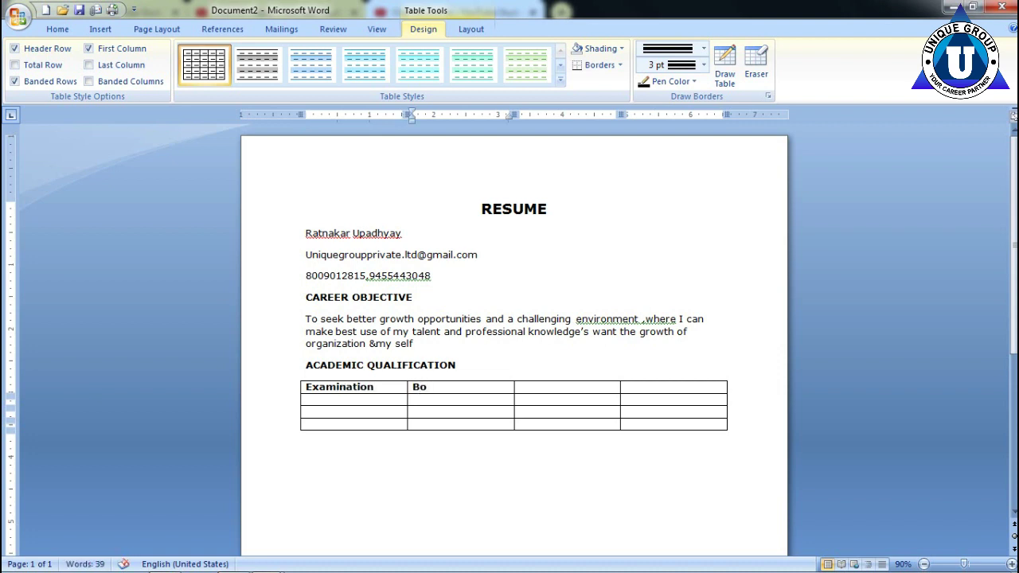
{"action": "type", "text": "ard"}
{"action": "left_click", "coordinate": [526, 387]}
{"action": "type", "text": "Year"}
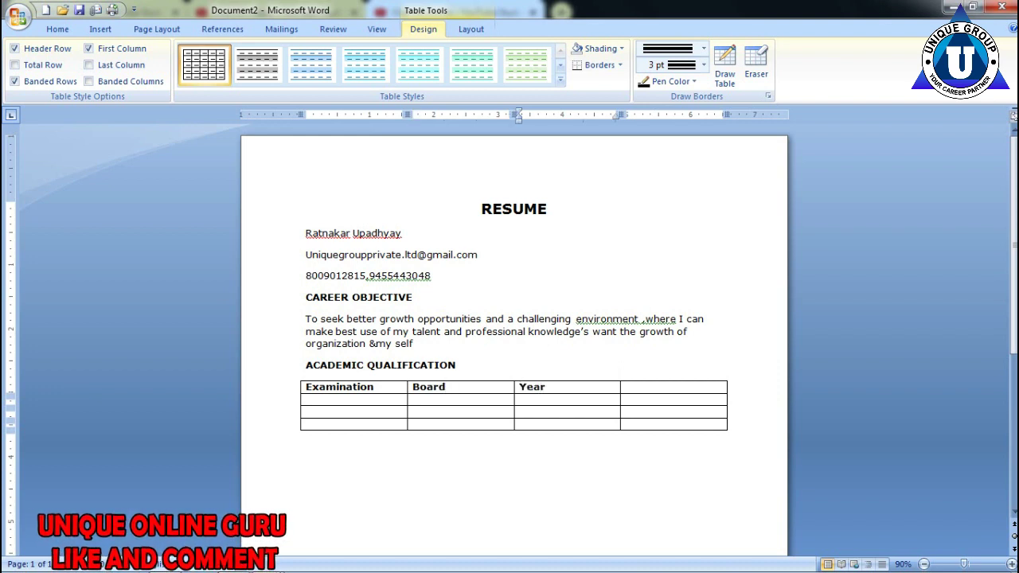
{"action": "left_click", "coordinate": [627, 387]}
{"action": "type", "text": "P"}
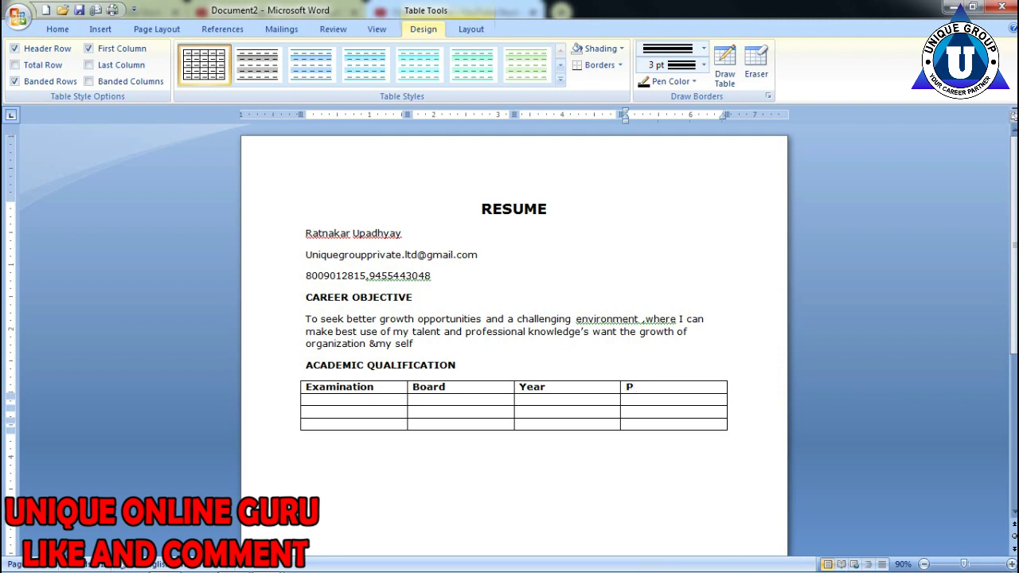
{"action": "type", "text": "e"}
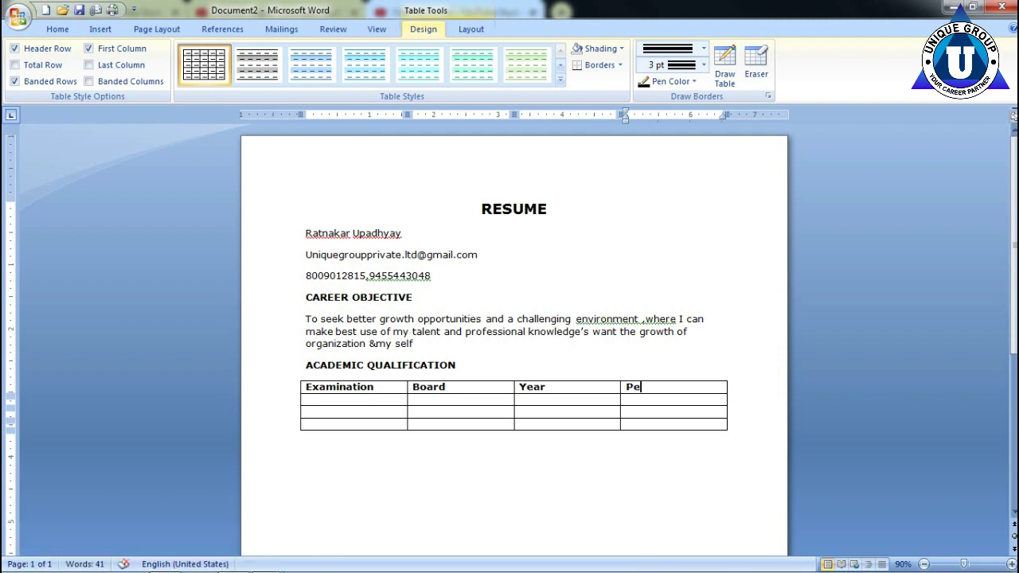
{"action": "type", "text": "rce"}
{"action": "type", "text": "ntage"}
{"action": "type", "text": "%"}
{"action": "left_click", "coordinate": [306, 399]}
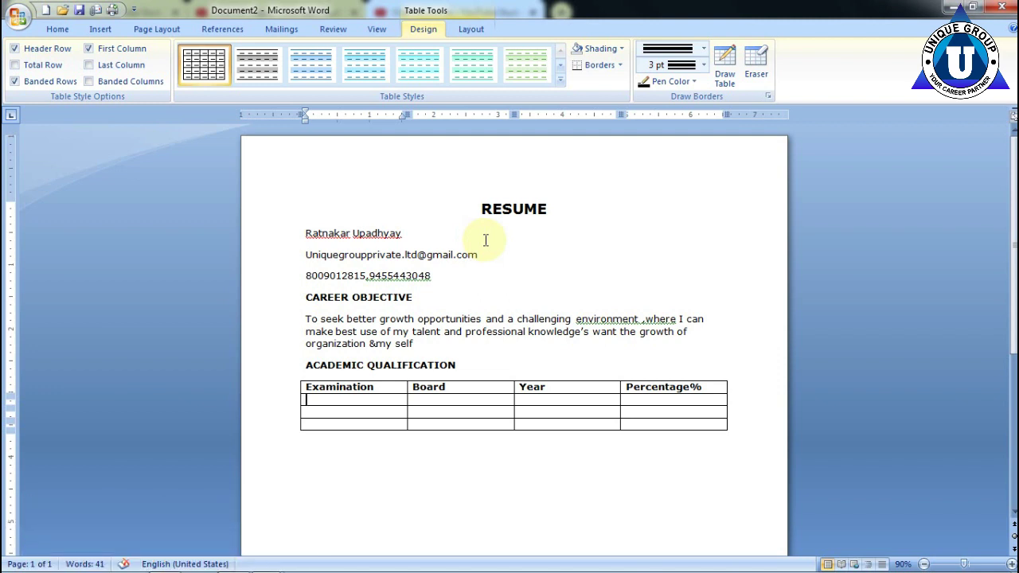
- Fill the 10th row with UP Board, 2012 and 87
{"action": "type", "text": "10th"}
{"action": "left_click", "coordinate": [414, 400]}
{"action": "type", "text": "UP"}
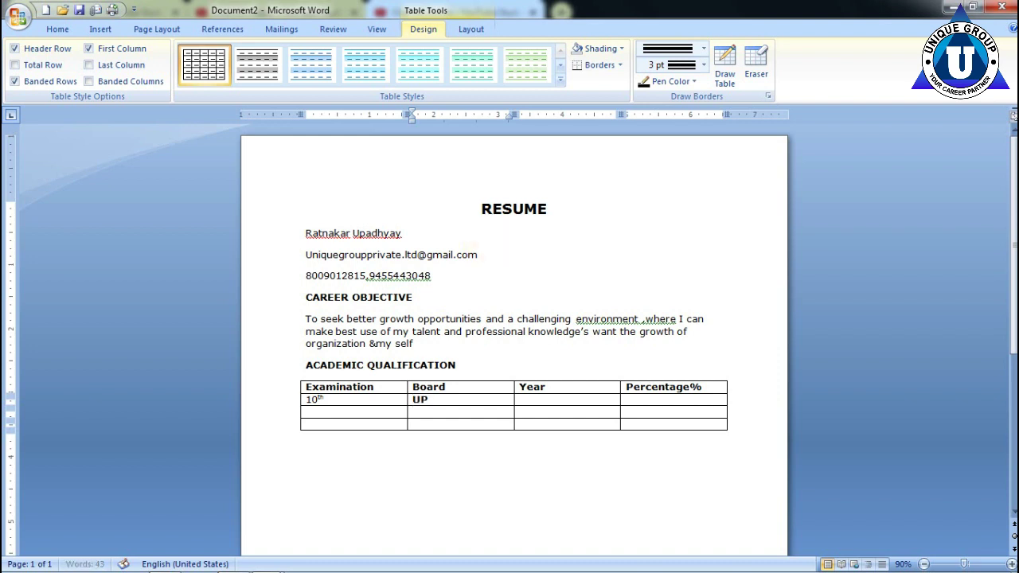
{"action": "type", "text": "b"}
{"action": "key", "text": "BackSpace"}
{"action": "type", "text": "Bo"}
{"action": "key", "text": "BackSpace"}
{"action": "type", "text": "oard"}
{"action": "key", "text": "Tab"}
{"action": "type", "text": "20"}
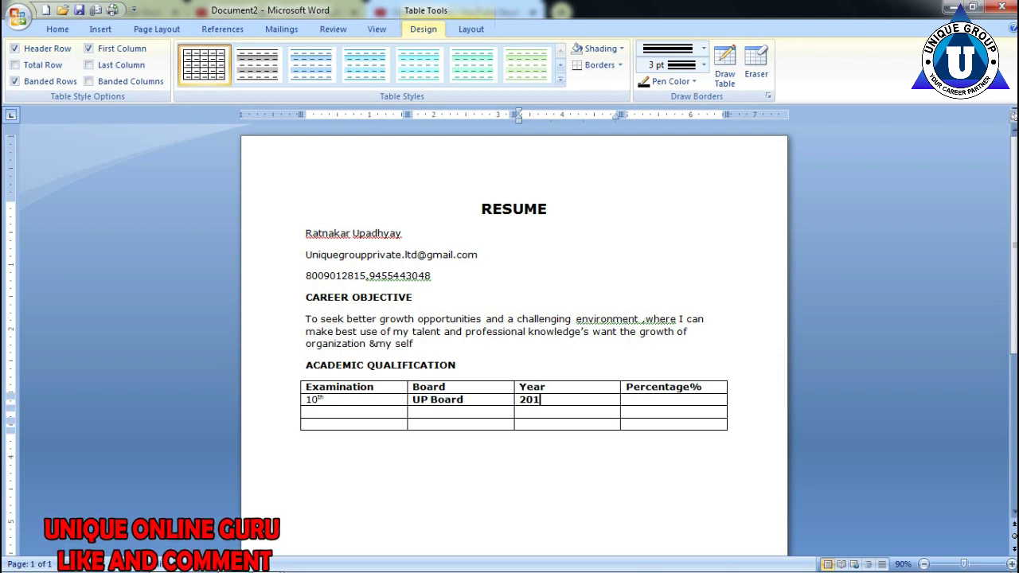
{"action": "type", "text": "12"}
{"action": "left_click", "coordinate": [627, 400]}
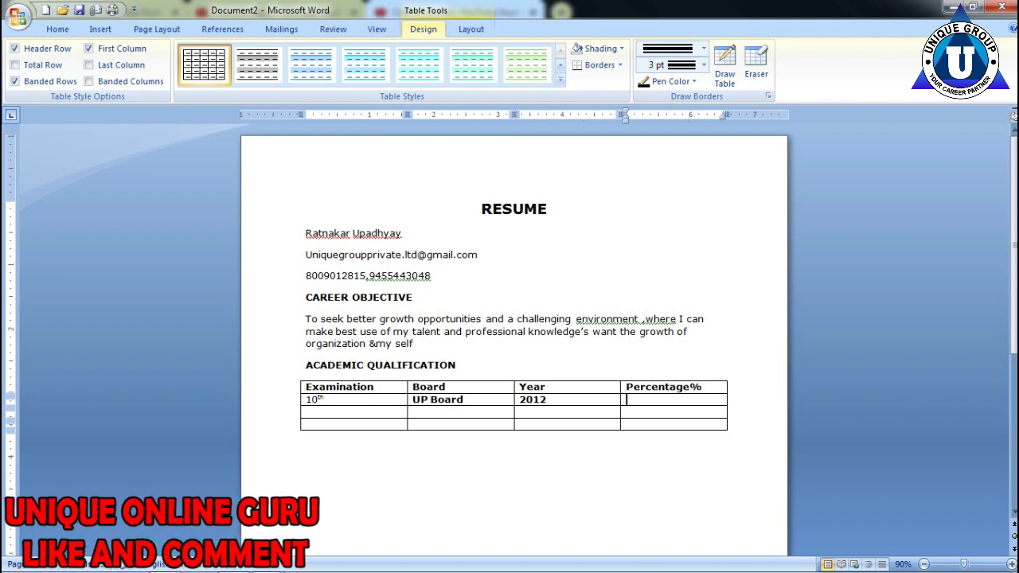
{"action": "type", "text": "87"}
{"action": "key", "text": "Tab"}
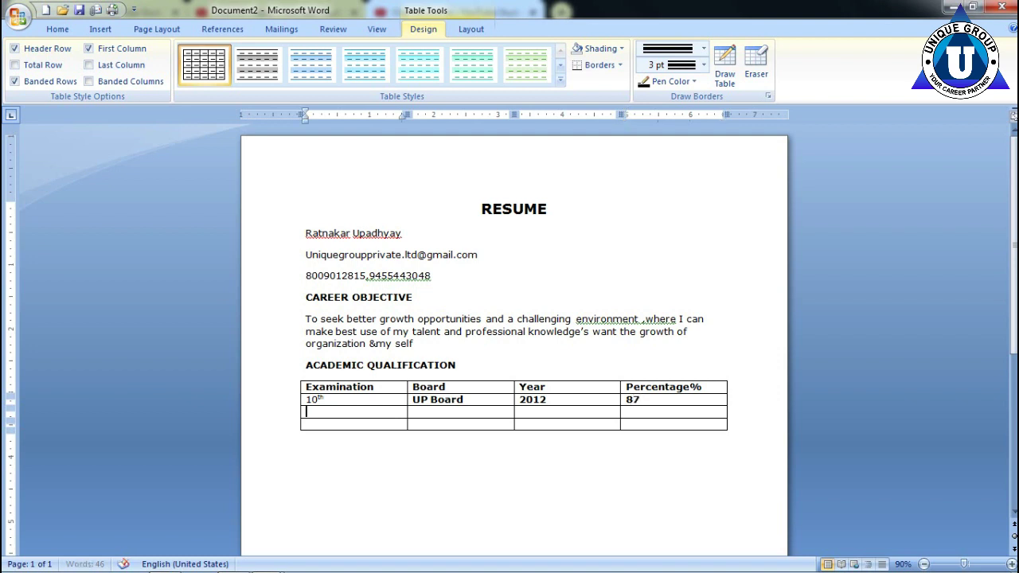
- Label the next row 12th and copy UP Board into its Board cell
{"action": "type", "text": "12"}
{"action": "type", "text": "th"}
{"action": "key", "text": "Tab"}
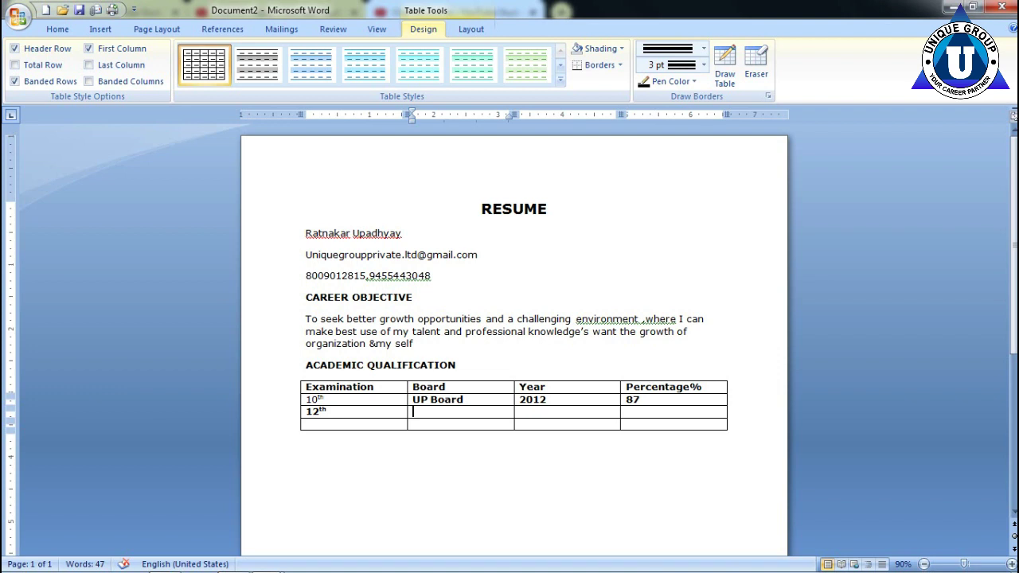
{"action": "left_click", "coordinate": [453, 400]}
{"action": "left_click_drag", "start_coordinate": [470, 403], "coordinate": [409, 399]}
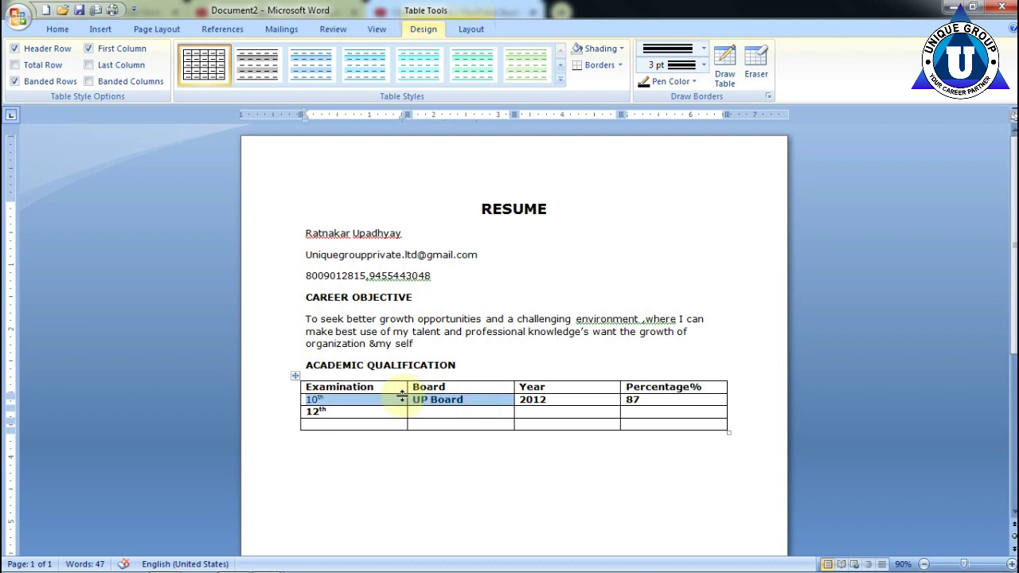
{"action": "left_click", "coordinate": [422, 411]}
{"action": "type", "text": "10th\tUP Board"}
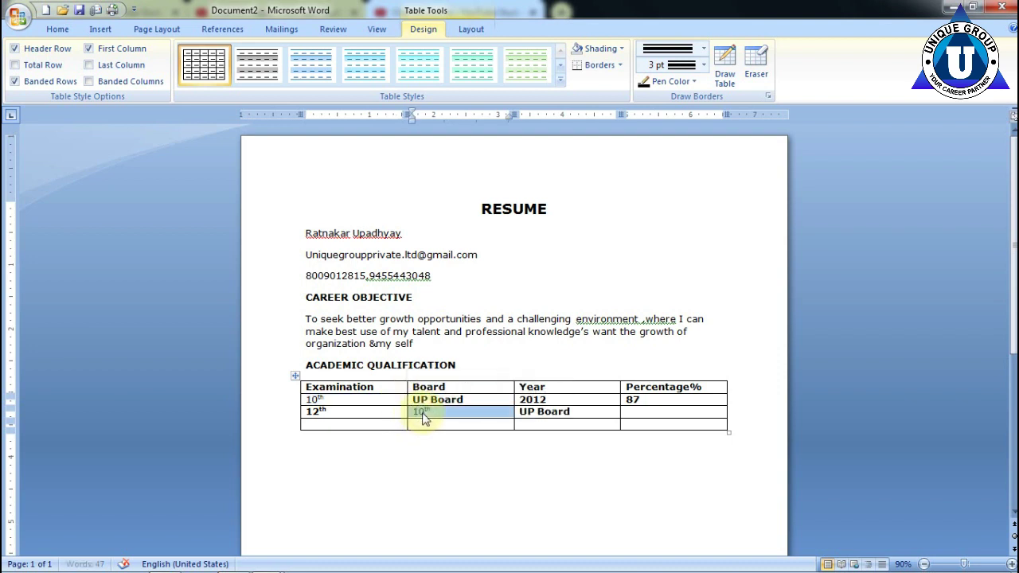
{"action": "left_click", "coordinate": [486, 411]}
{"action": "key", "text": "BackSpace"}
{"action": "key", "text": "BackSpace"}
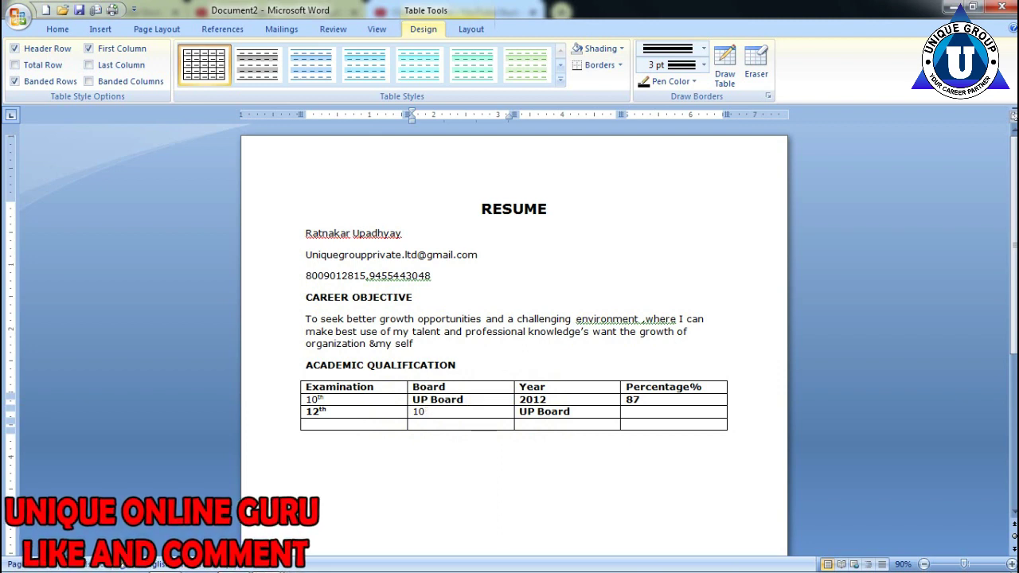
{"action": "key", "text": "BackSpace"}
{"action": "key", "text": "BackSpace"}
{"action": "left_click", "coordinate": [580, 415]}
{"action": "mouse_move", "coordinate": [579, 414]}
{"action": "left_mouse_down"}
{"action": "mouse_move", "coordinate": [487, 411]}
{"action": "mouse_move", "coordinate": [518, 414]}
{"action": "left_mouse_up"}
{"action": "key", "text": "ctrl+c"}
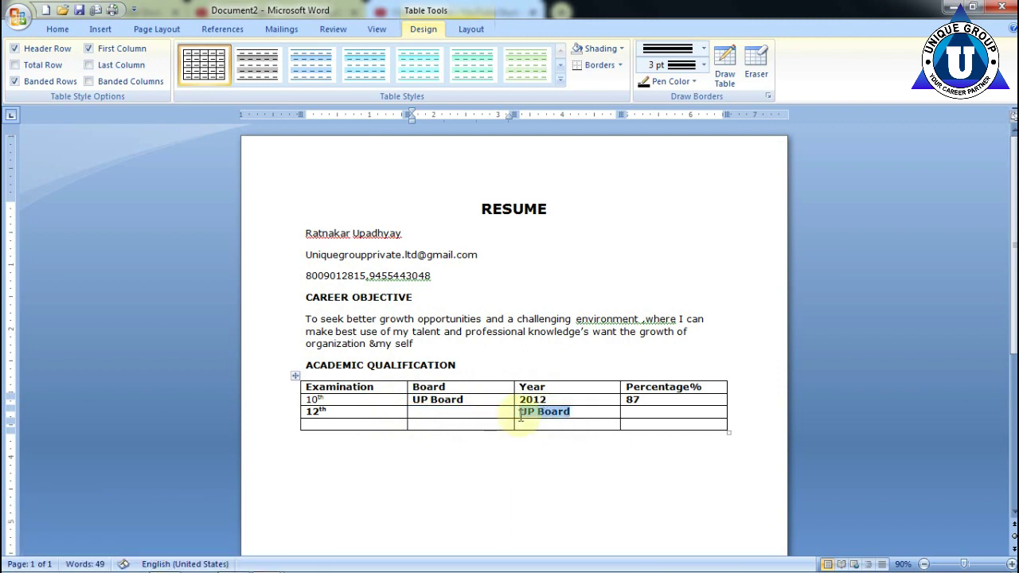
{"action": "key", "text": "BackSpace"}
{"action": "left_click", "coordinate": [485, 412]}
{"action": "key", "text": "ctrl+v"}
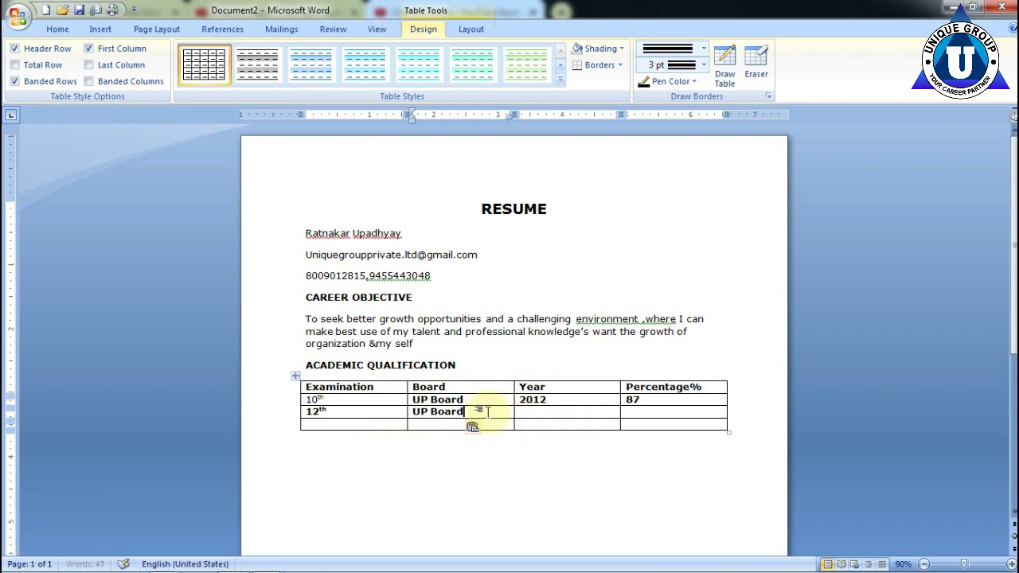
- Give the 12th row year 2014 and 80 percent, and label the next row Graduation (B.com)
{"action": "left_click", "coordinate": [546, 414]}
{"action": "type", "text": "2014"}
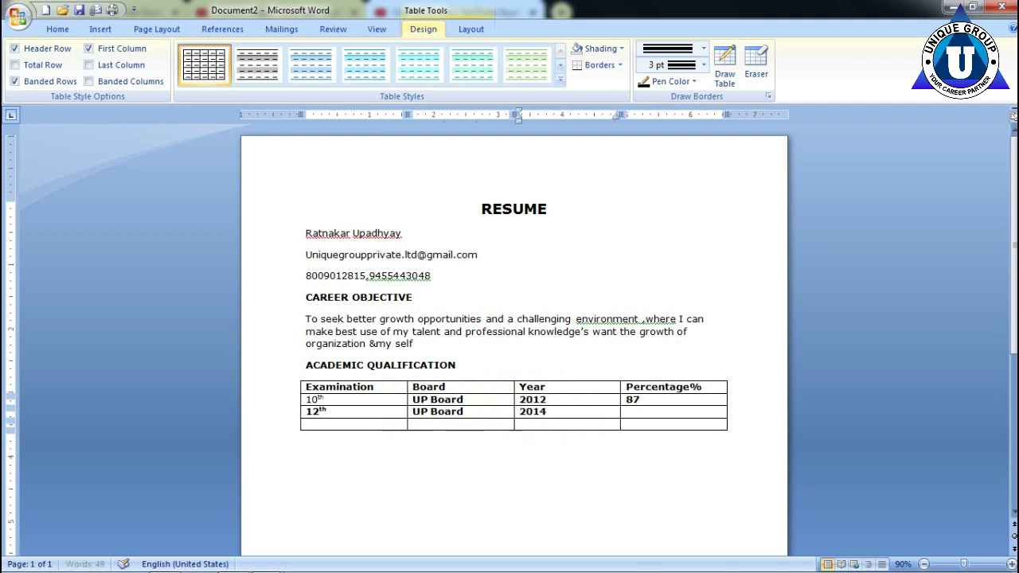
{"action": "key", "text": "Tab"}
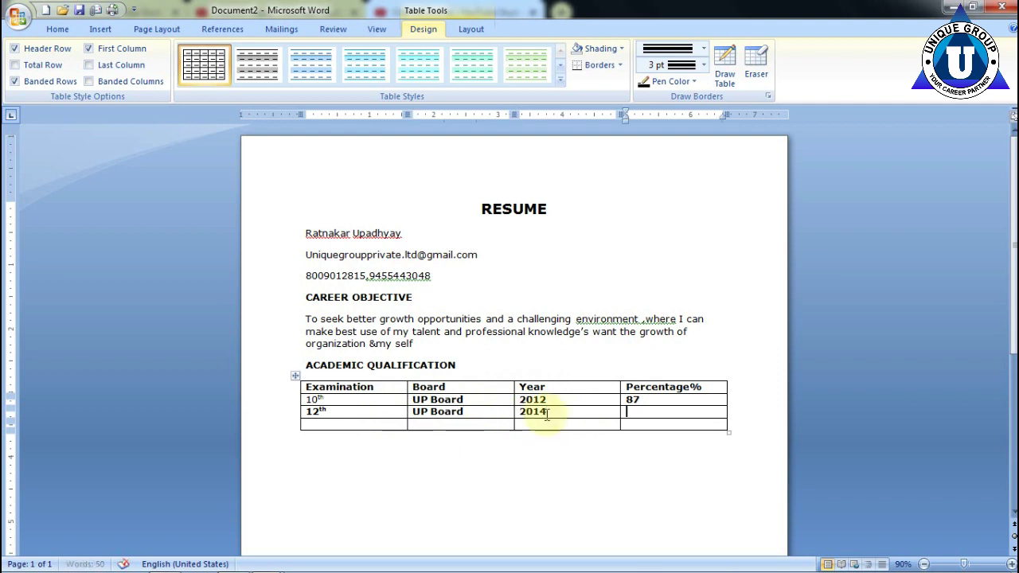
{"action": "type", "text": "80"}
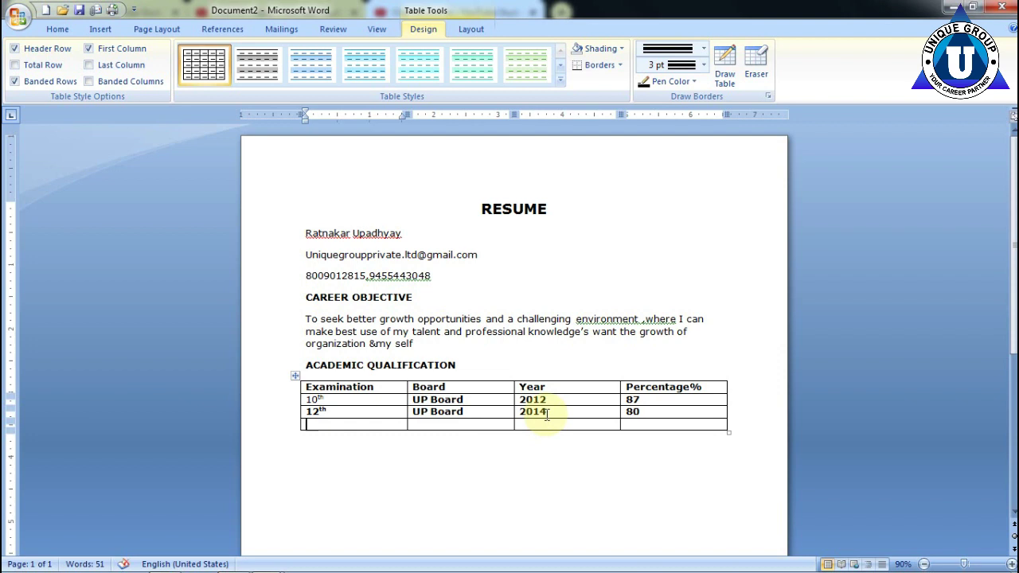
{"action": "type", "text": "Gra"}
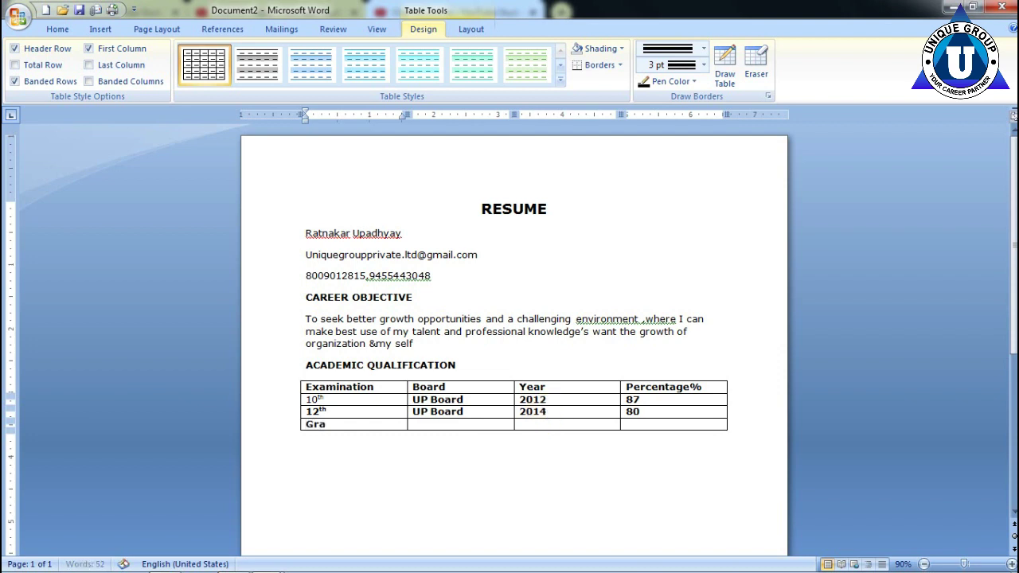
{"action": "type", "text": "atio"}
{"action": "type", "text": "n ("}
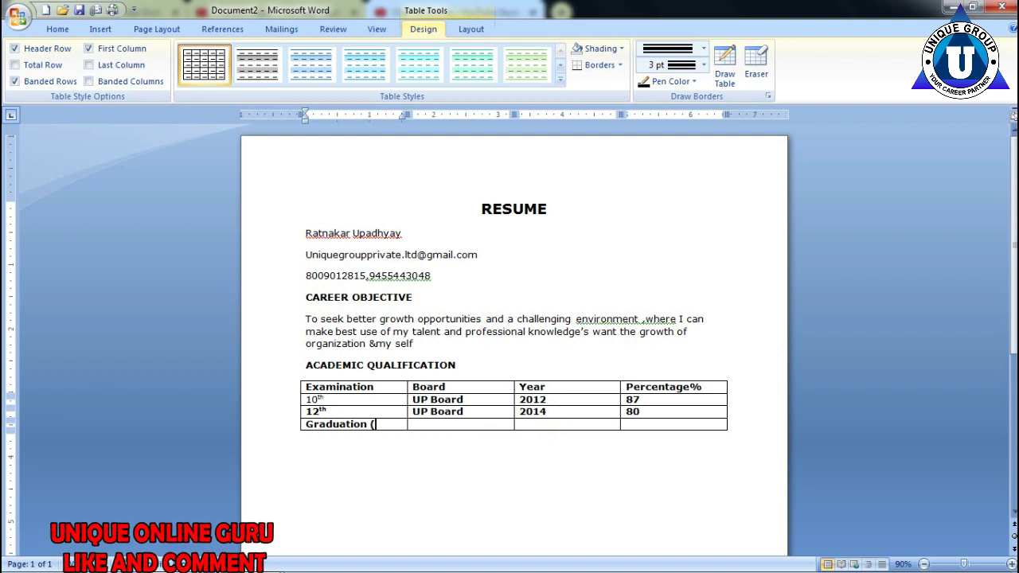
{"action": "type", "text": "B."}
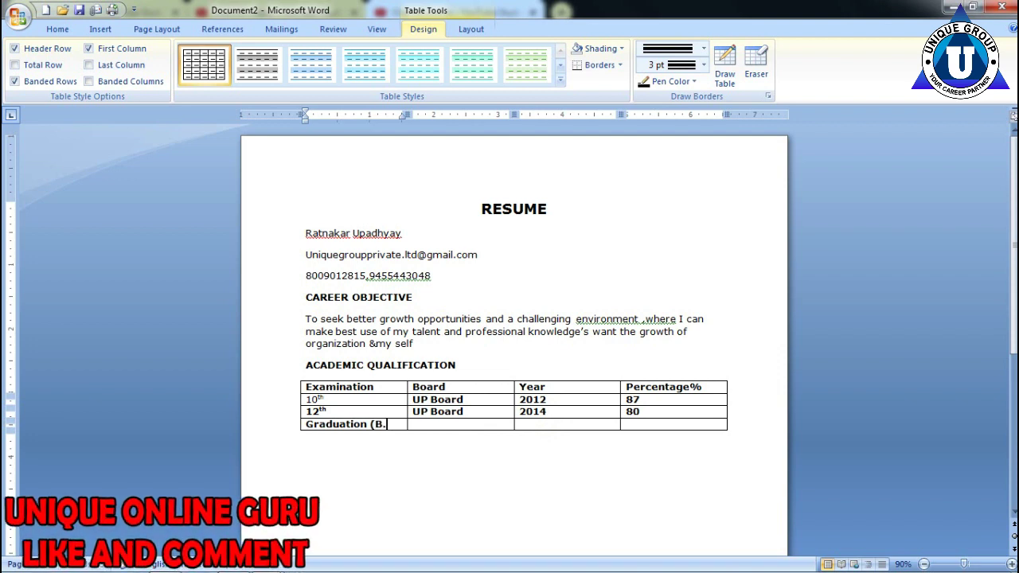
{"action": "type", "text": "m"}
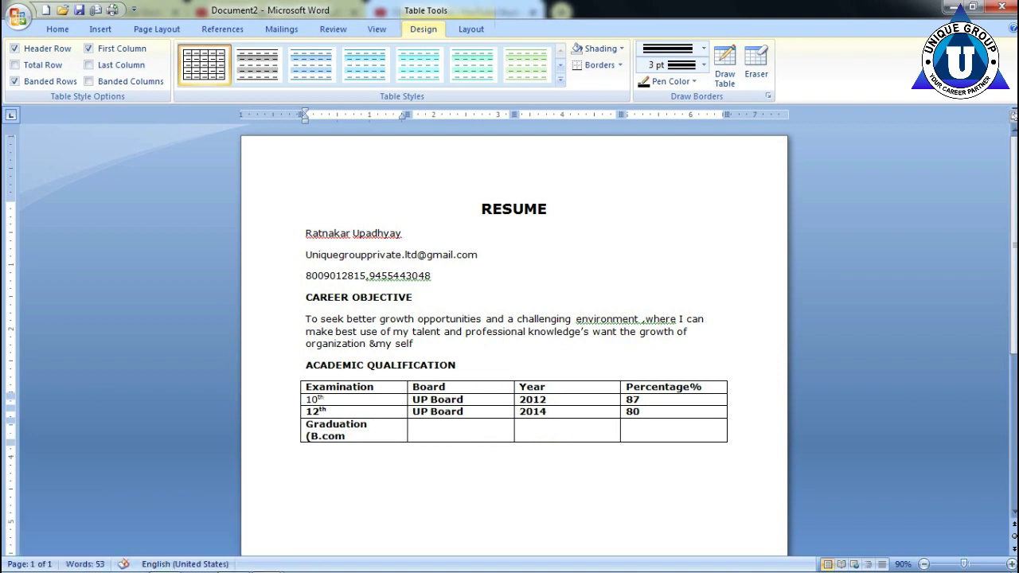
{"action": "type", "text": ")"}
- Enter University of Allahabad, 2017 and 70 for Graduation, then add an empty row
{"action": "key", "text": "Tab"}
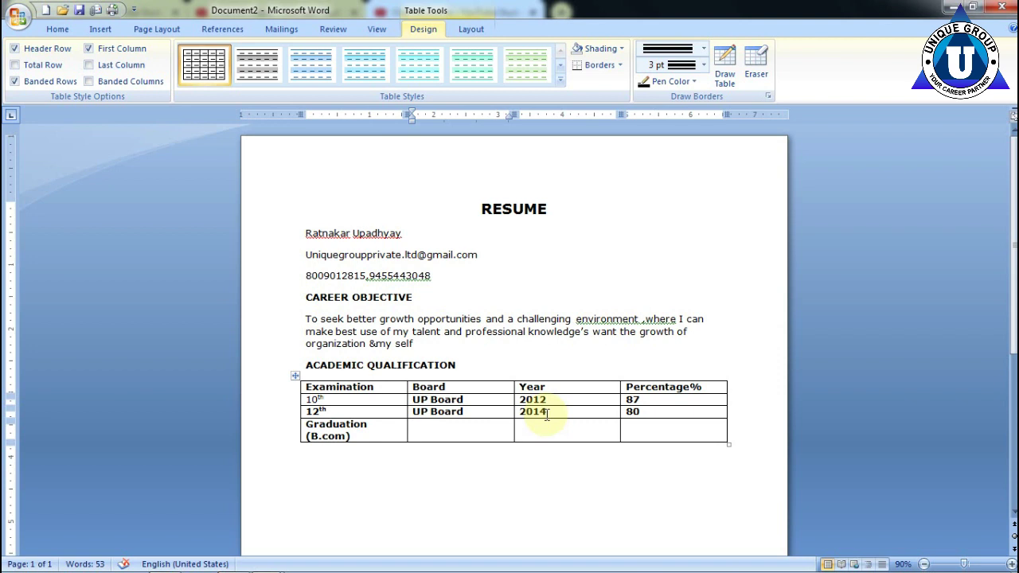
{"action": "type", "text": "University of"}
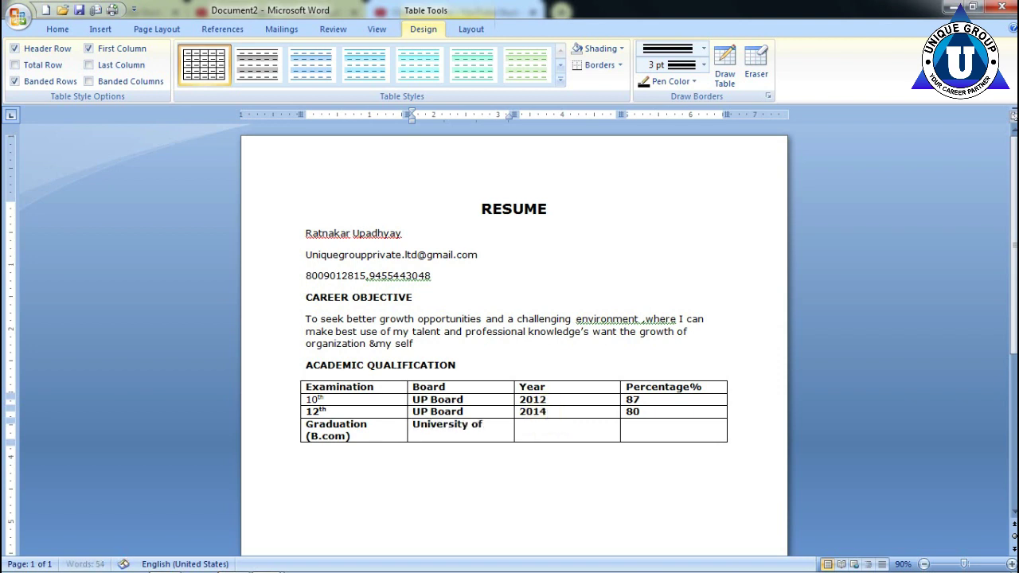
{"action": "type", "text": " Allahabad"}
{"action": "left_click", "coordinate": [547, 413]}
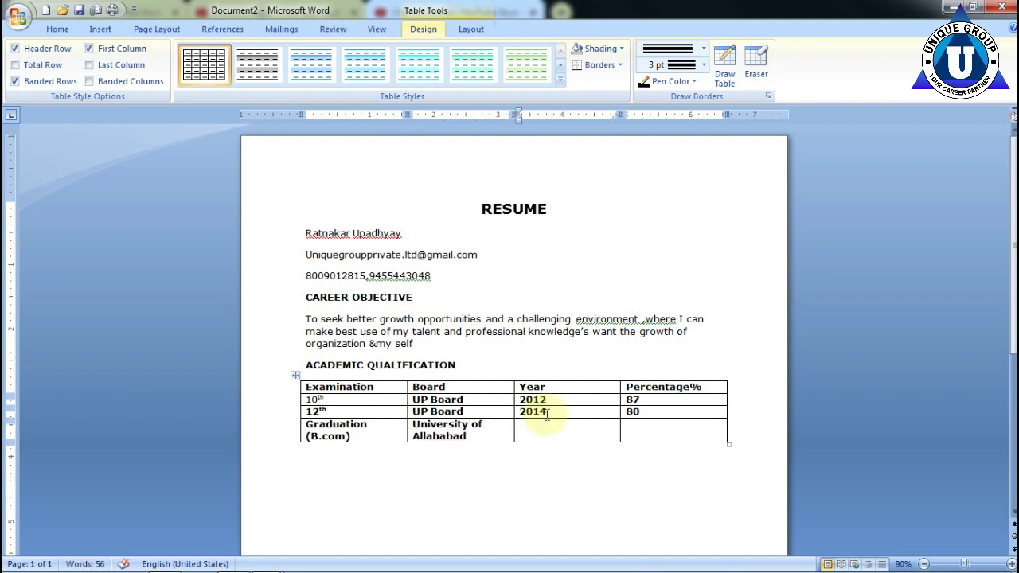
{"action": "key", "text": "Down"}
{"action": "type", "text": "2017"}
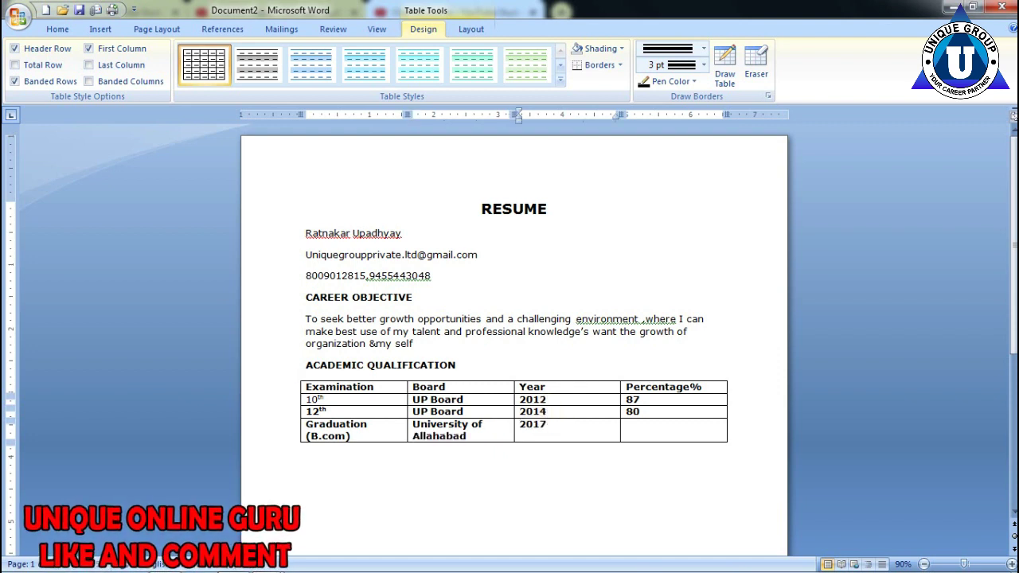
{"action": "key", "text": "Tab"}
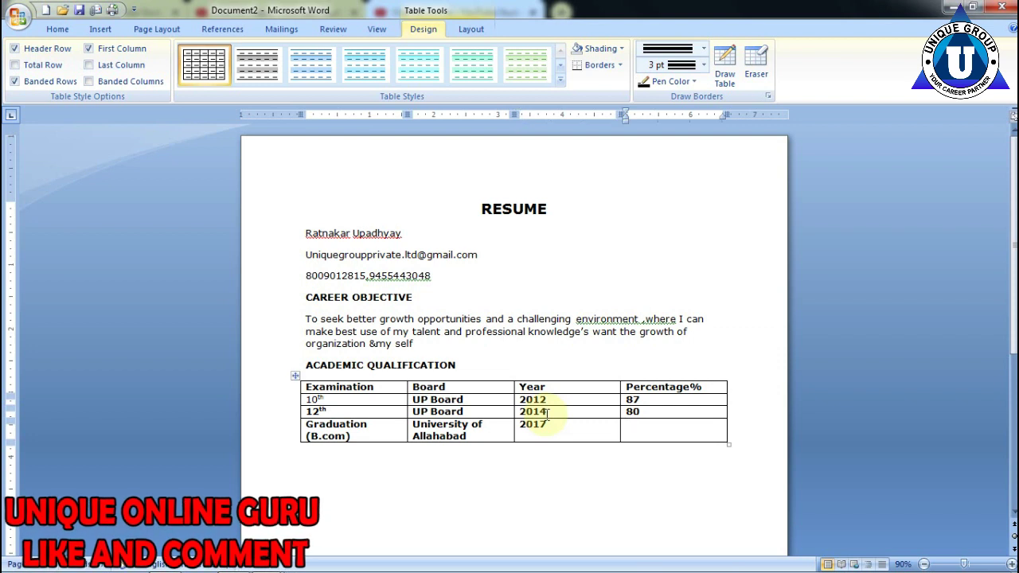
{"action": "type", "text": "70"}
{"action": "key", "text": "BackSpace"}
{"action": "type", "text": "0"}
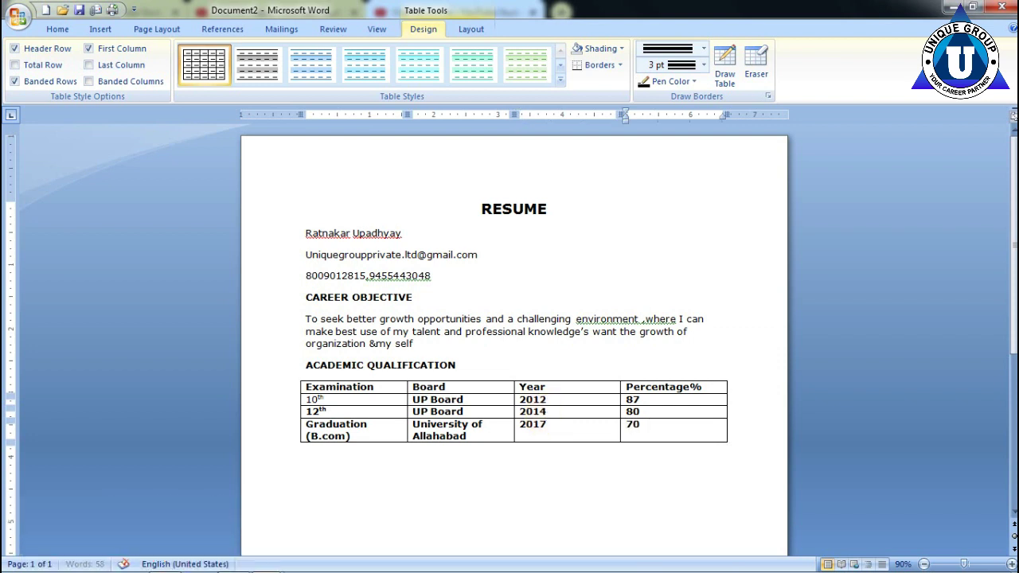
{"action": "key", "text": "Tab"}
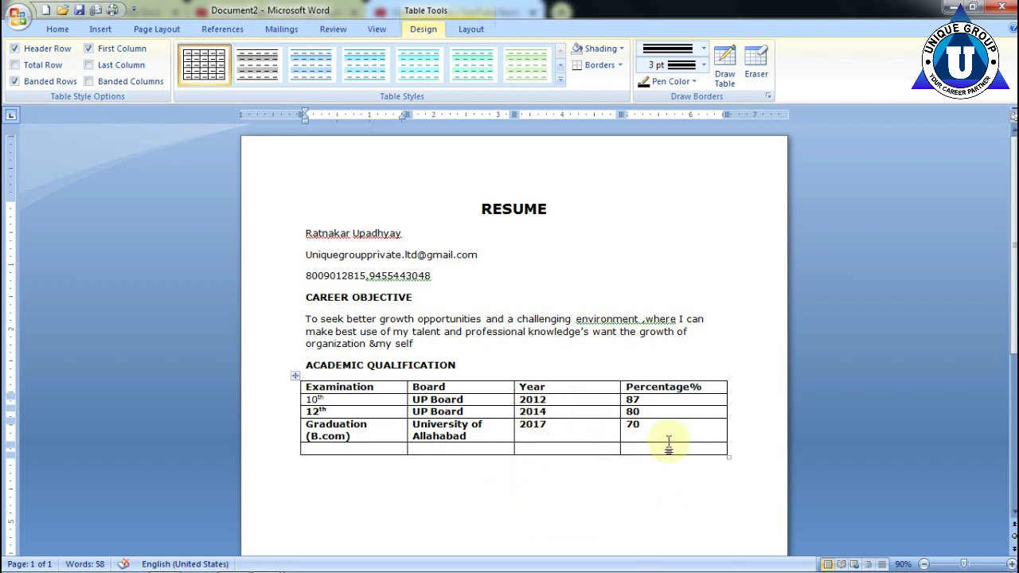
- Delete the empty fifth row, leaving the header, 10th, 12th and Graduation rows
{"action": "left_click", "coordinate": [739, 456]}
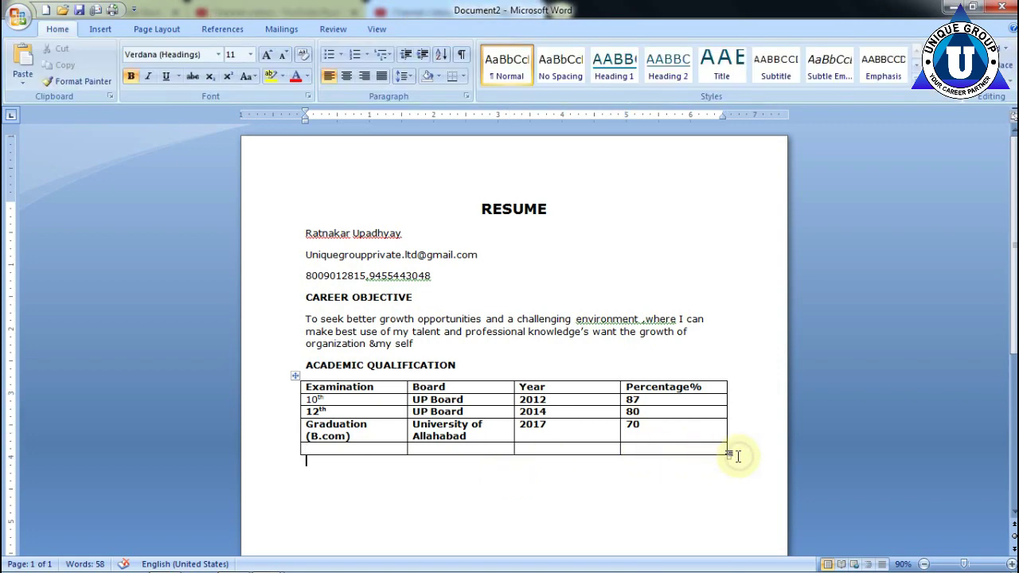
{"action": "left_click", "coordinate": [302, 453]}
{"action": "triple_click", "coordinate": [300, 451]}
{"action": "left_click", "coordinate": [299, 452]}
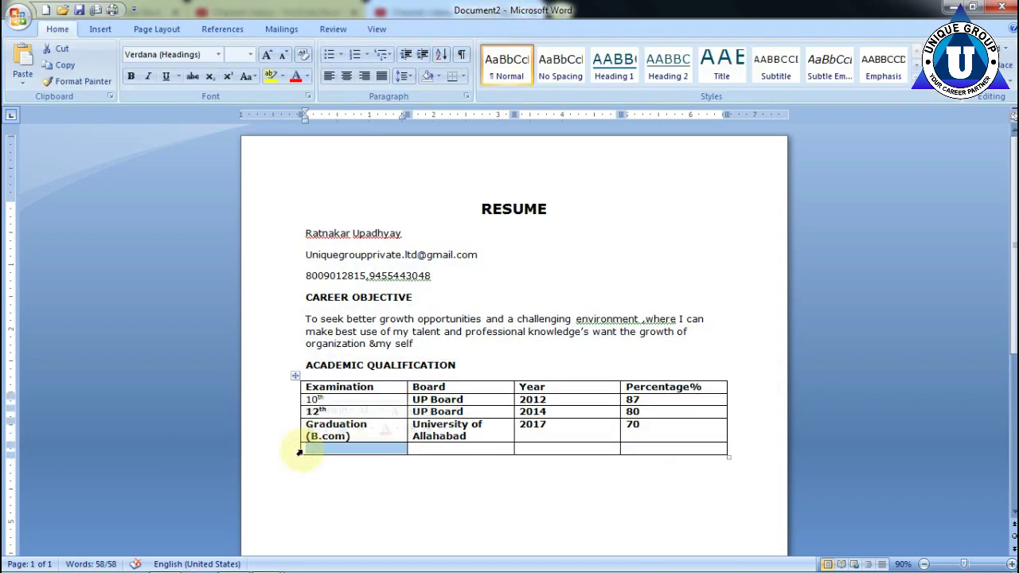
{"action": "double_click", "coordinate": [299, 452]}
{"action": "left_click", "coordinate": [299, 452]}
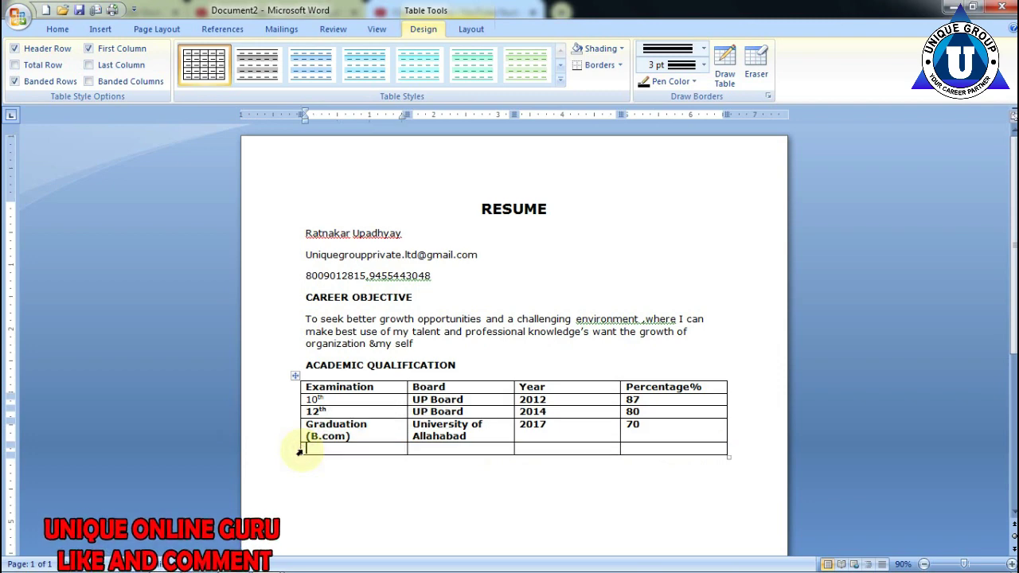
{"action": "left_click", "coordinate": [300, 452]}
{"action": "right_click", "coordinate": [299, 452]}
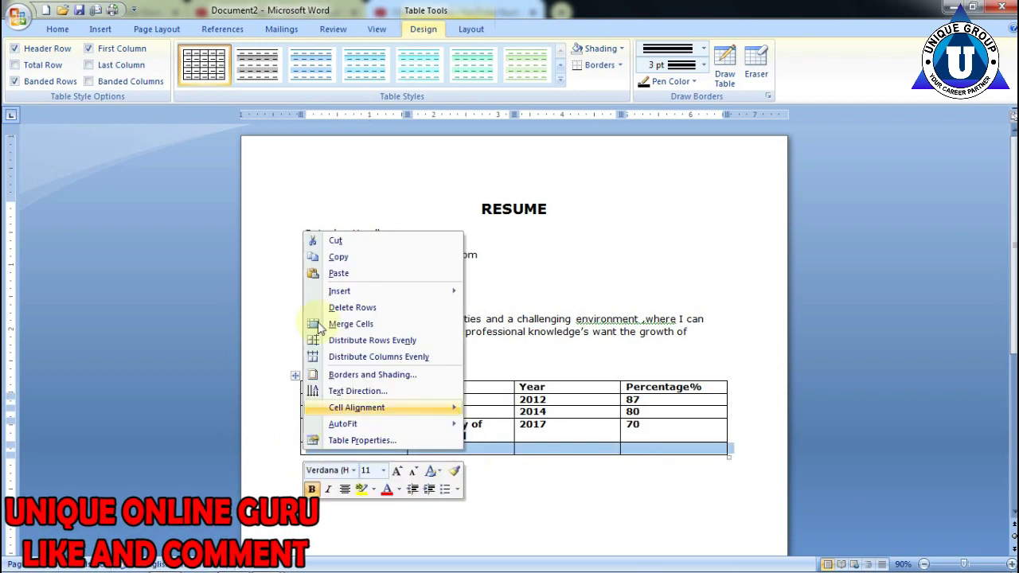
{"action": "left_click", "coordinate": [335, 307]}
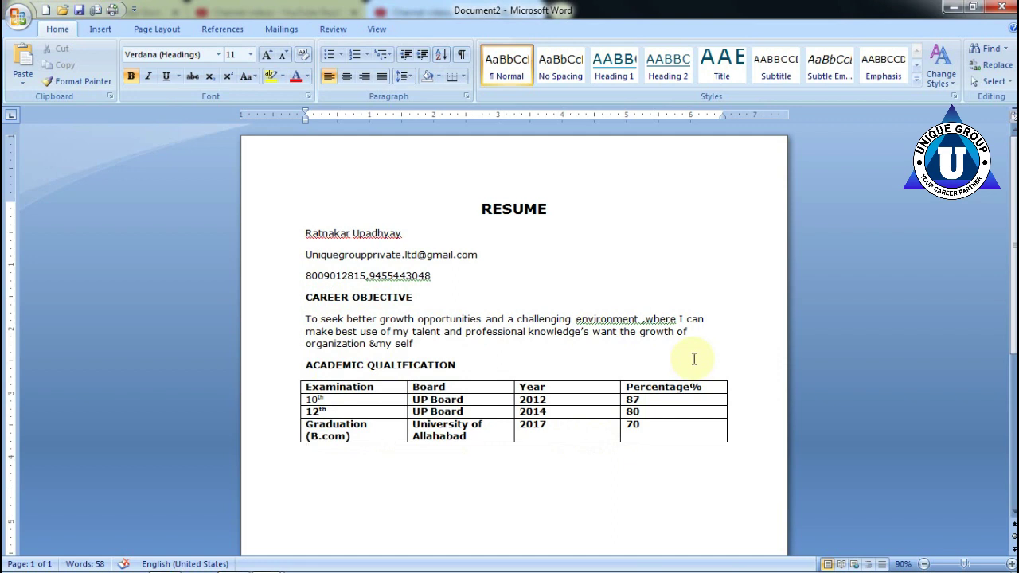
- Type the ADDITIONAL KNOWLEDGE heading below the table with a blank line above it
{"action": "type", "text": "ADDI"}
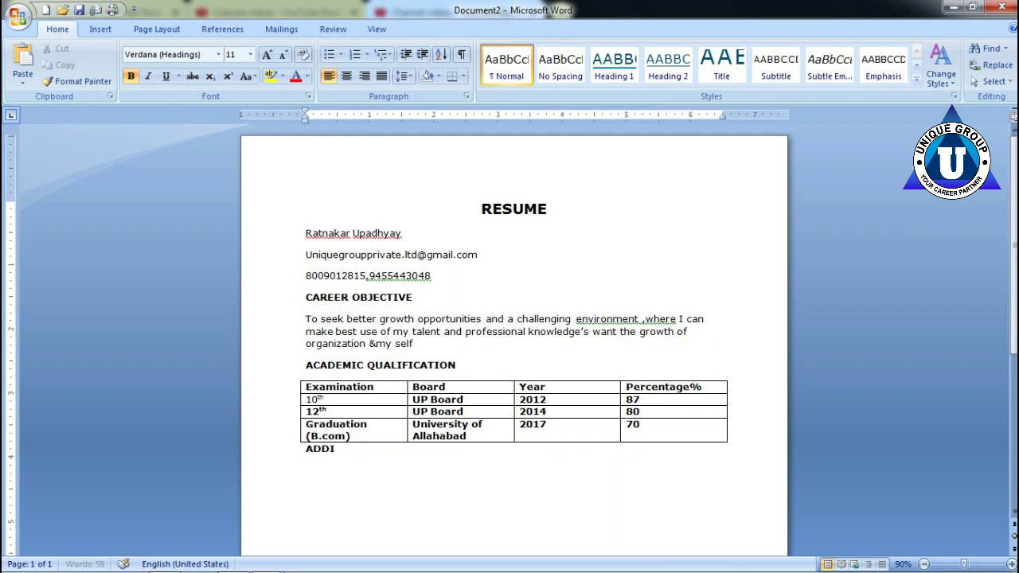
{"action": "type", "text": "TIONAL"}
{"action": "type", "text": " K"}
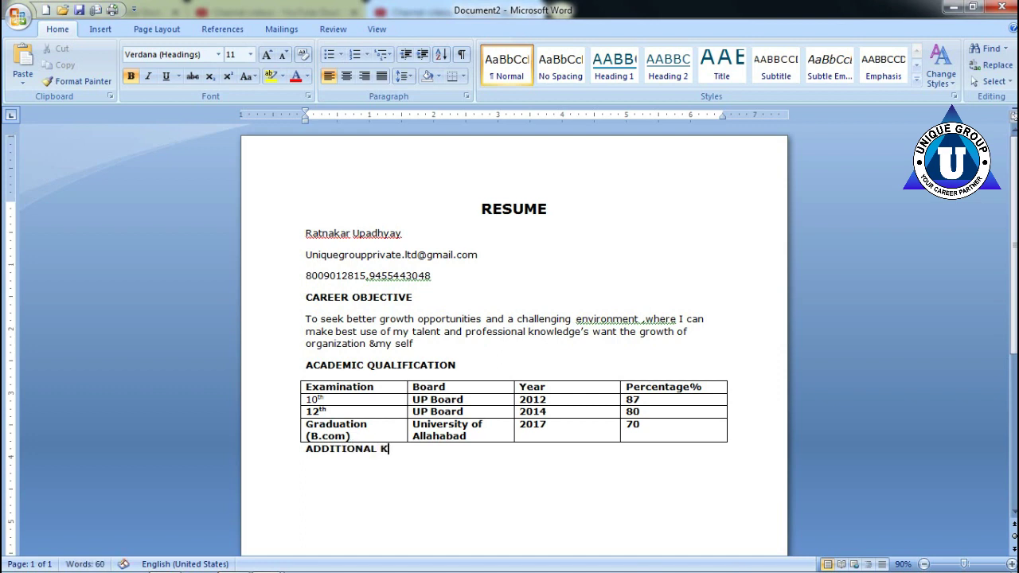
{"action": "type", "text": "NOWLE"}
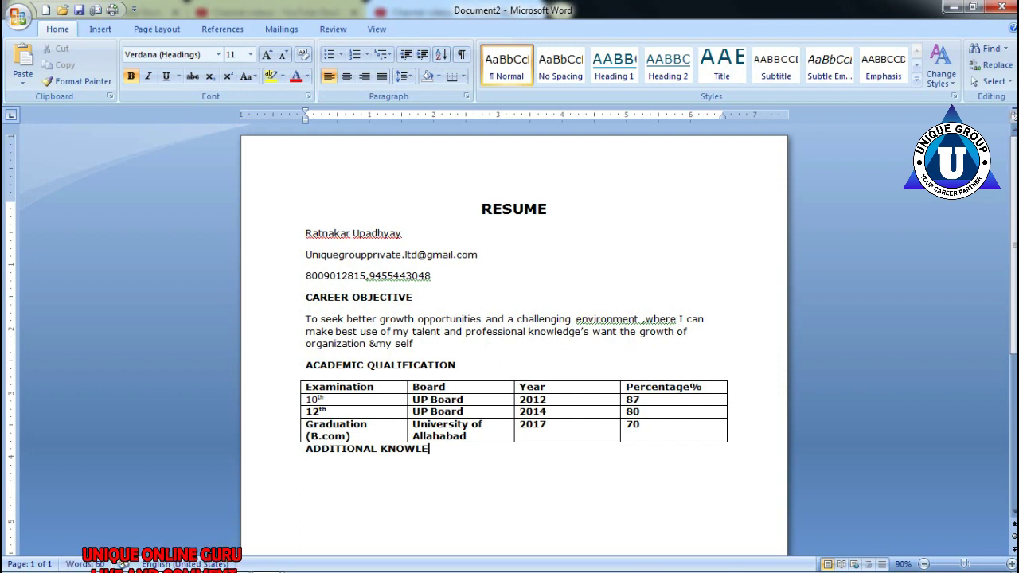
{"action": "type", "text": "DG"}
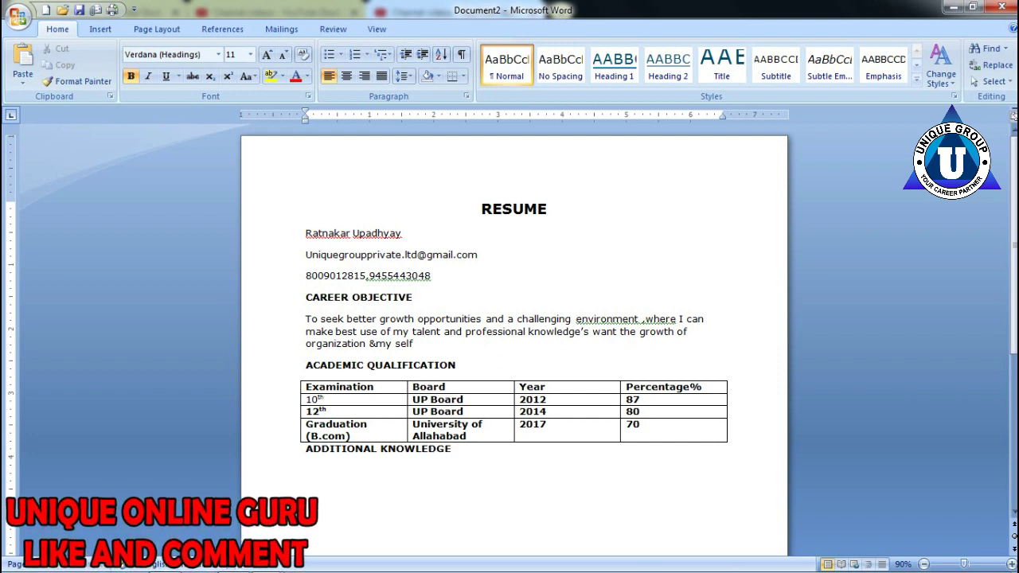
{"action": "type", "text": "E"}
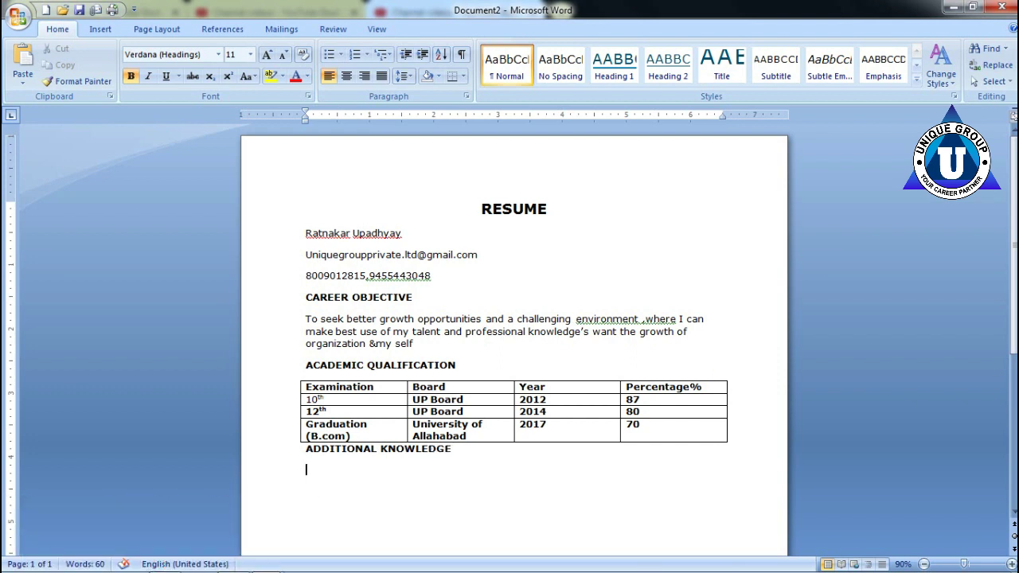
{"action": "left_click", "coordinate": [307, 451]}
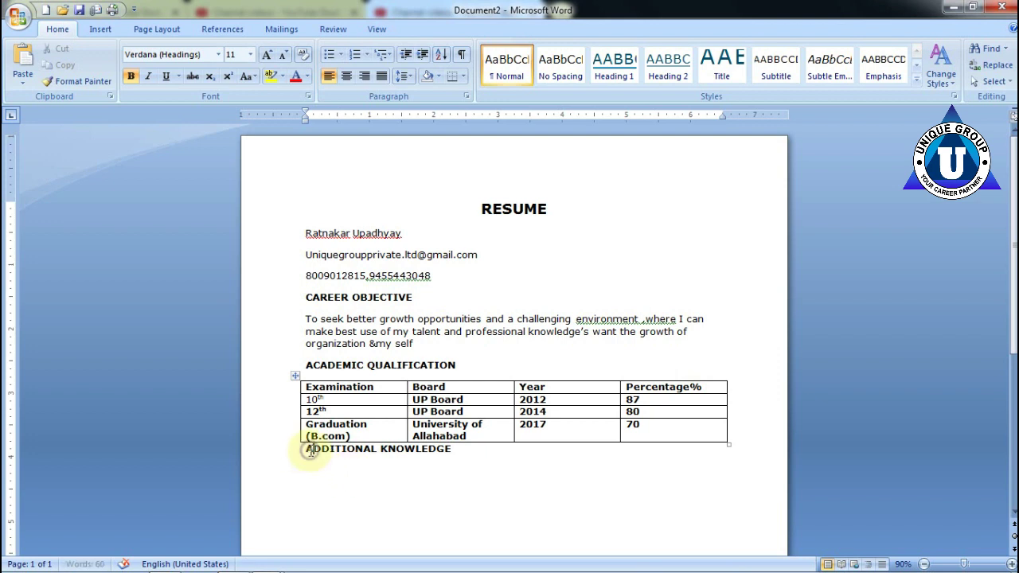
{"action": "key", "text": "Return"}
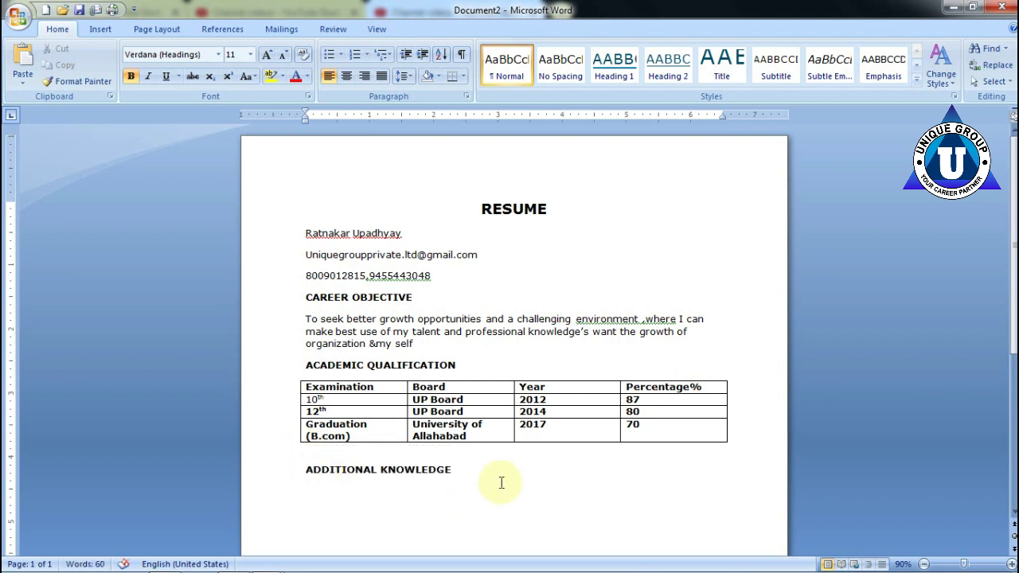
- Unbold the 10th, 12th and Graduation rows, then start a new line under ADDITIONAL KNOWLEDGE
{"action": "left_click", "coordinate": [463, 467]}
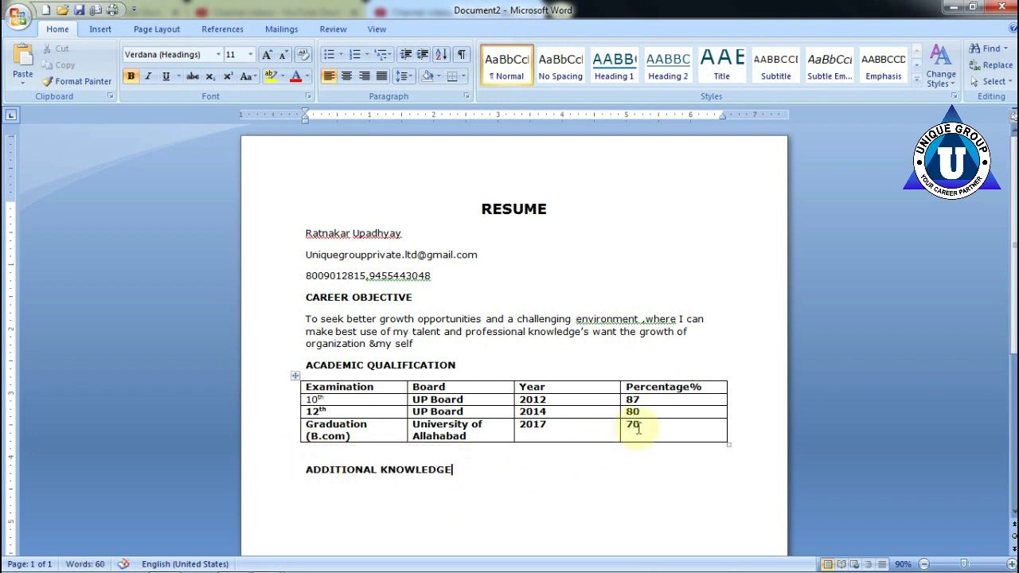
{"action": "left_click_drag", "start_coordinate": [637, 429], "coordinate": [344, 403]}
{"action": "key", "text": "ctrl+b"}
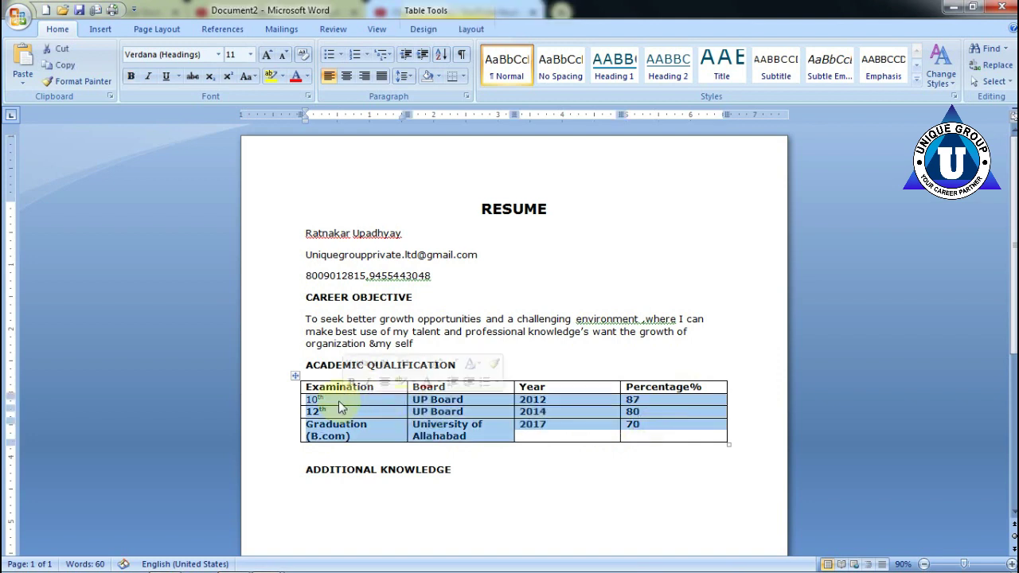
{"action": "left_click", "coordinate": [416, 491]}
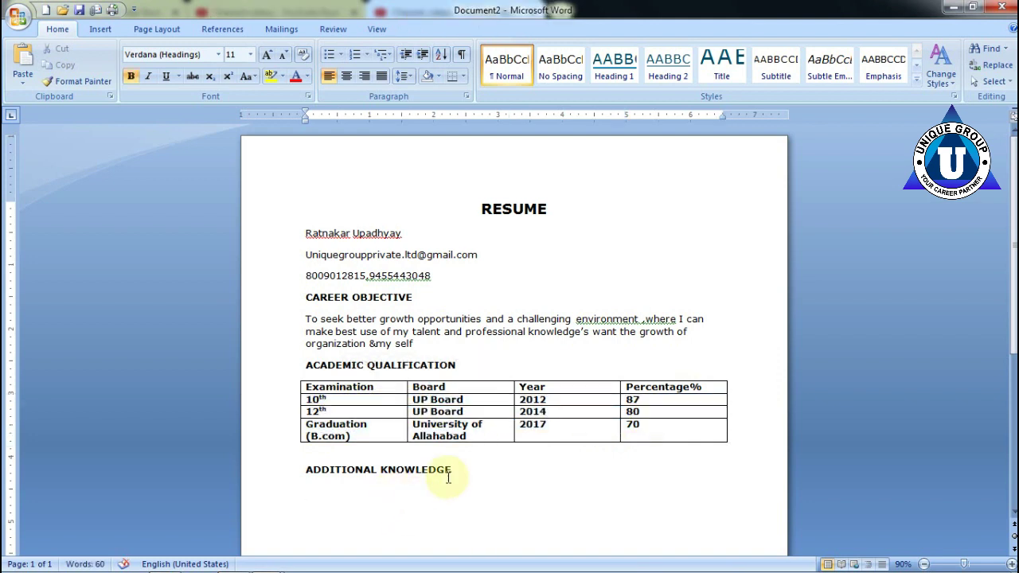
{"action": "left_click_drag", "start_coordinate": [500, 437], "coordinate": [316, 403]}
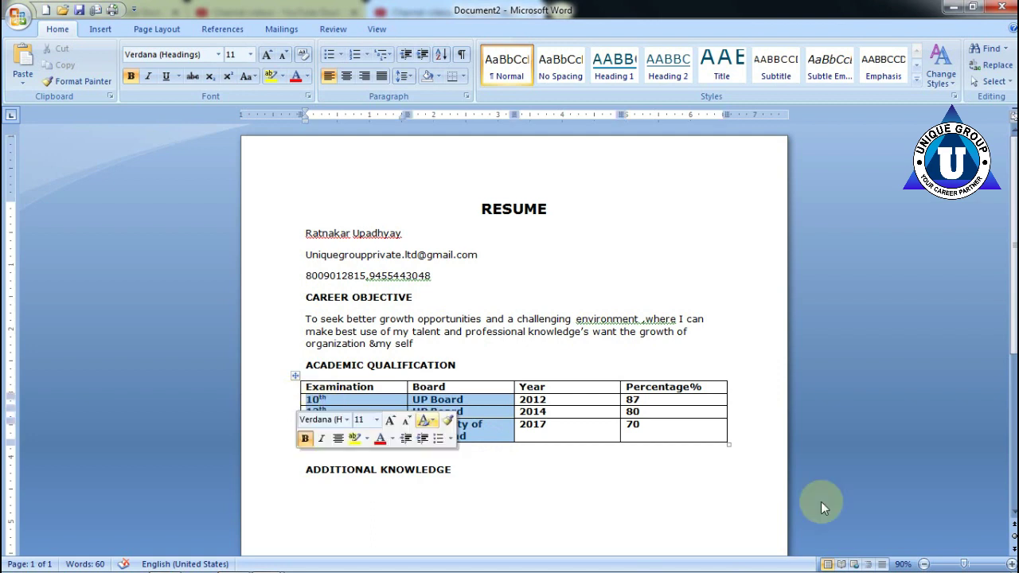
{"action": "mouse_move", "coordinate": [649, 430]}
{"action": "left_mouse_down"}
{"action": "mouse_move", "coordinate": [318, 396]}
{"action": "mouse_move", "coordinate": [317, 404]}
{"action": "left_mouse_up"}
{"action": "key", "text": "ctrl+b"}
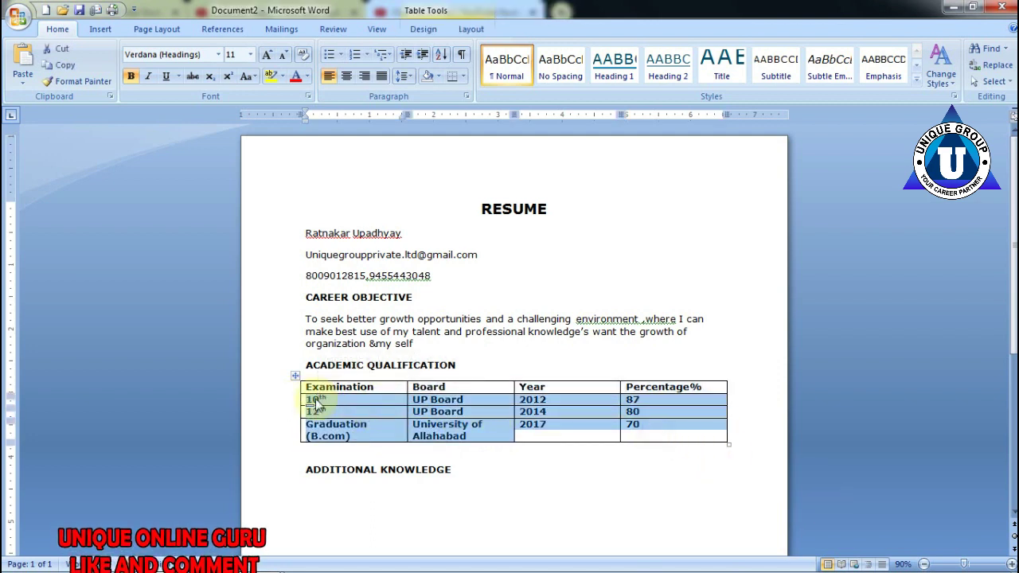
{"action": "left_click", "coordinate": [450, 470]}
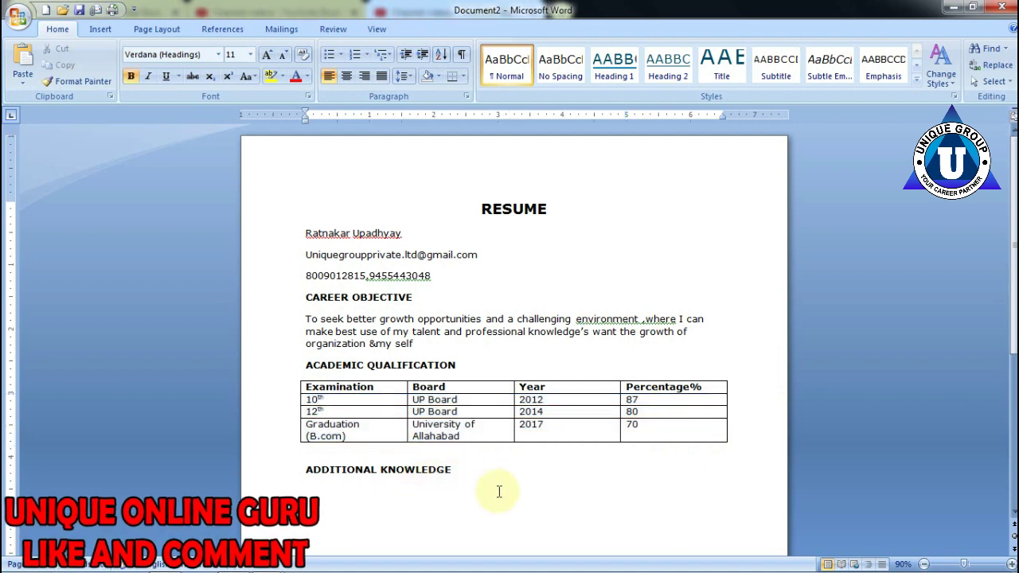
{"action": "key", "text": "Return"}
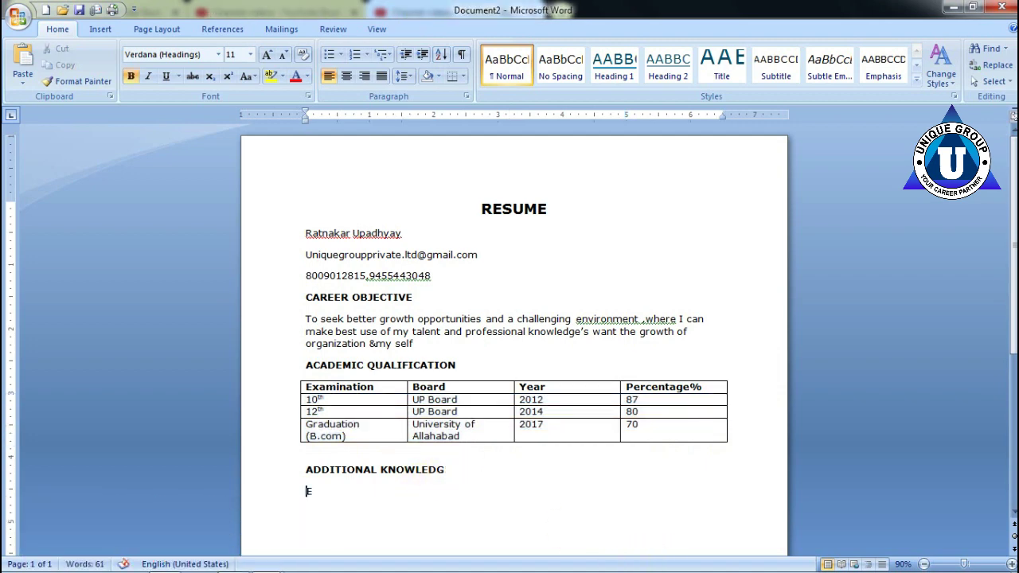
- List CCC, TALLY and NCC on separate lines under ADDITIONAL KNOWLEDGE
{"action": "type", "text": "CC"}
{"action": "key", "text": "BackSpace"}
{"action": "key", "text": "Delete"}
{"action": "type", "text": "C"}
{"action": "type", "text": "C"}
{"action": "key", "text": "Return"}
{"action": "type", "text": "TAL"}
{"action": "key", "text": "BackSpace"}
{"action": "type", "text": "Y"}
{"action": "key", "text": "Return"}
{"action": "type", "text": "NCC"}
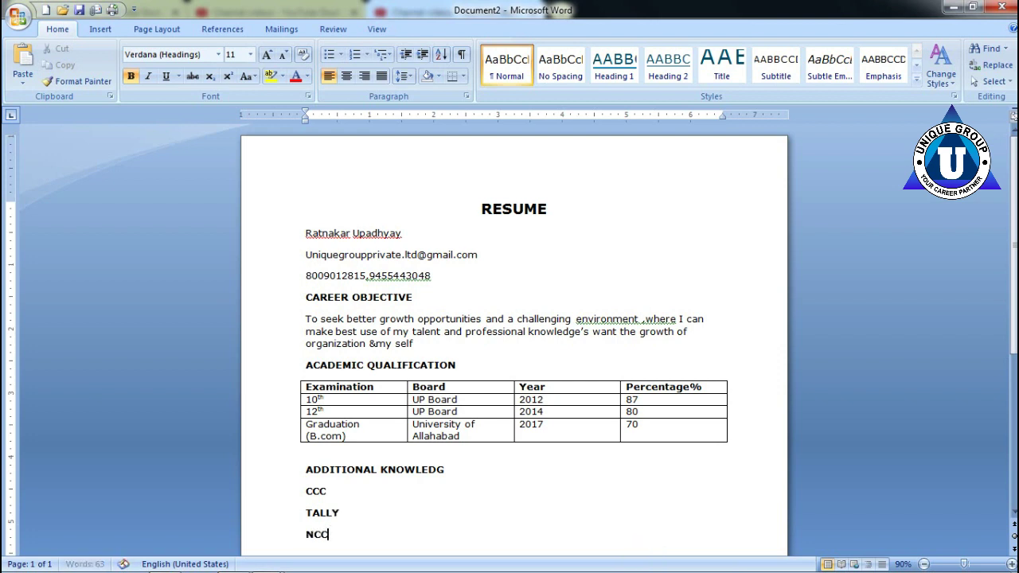
{"action": "key", "text": "Return"}
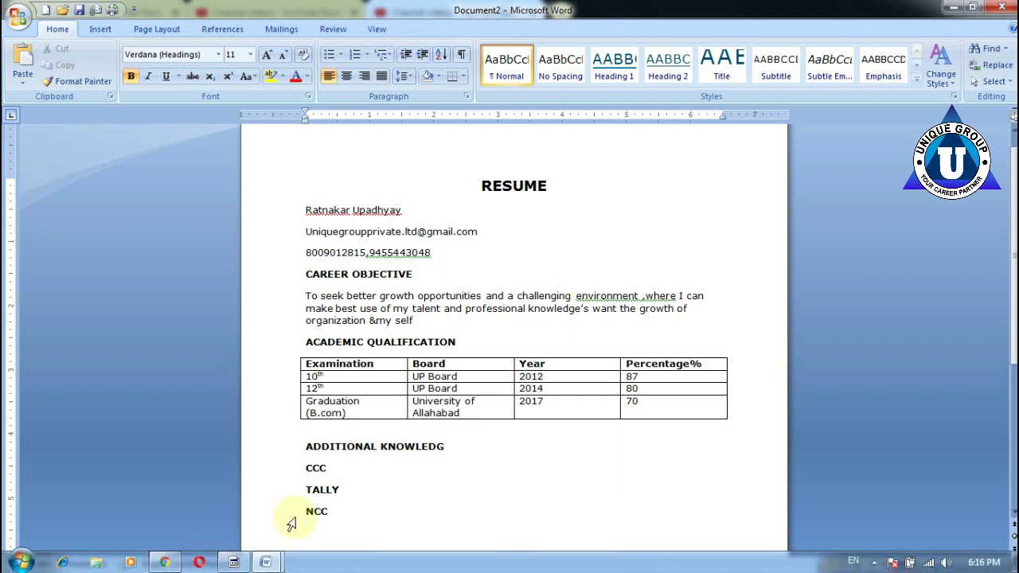
- Make the CCC, TALLY and NCC lines non-bold and start a new line after NCC
{"action": "left_click", "coordinate": [356, 518]}
{"action": "left_click", "coordinate": [303, 471], "text": "shift"}
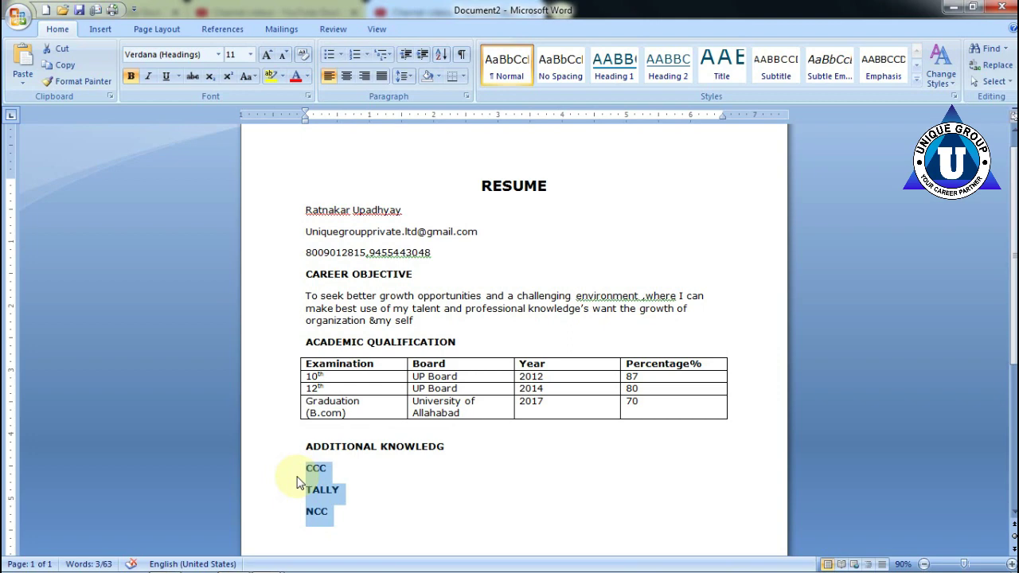
{"action": "key", "text": "ctrl+b"}
{"action": "left_click", "coordinate": [352, 532]}
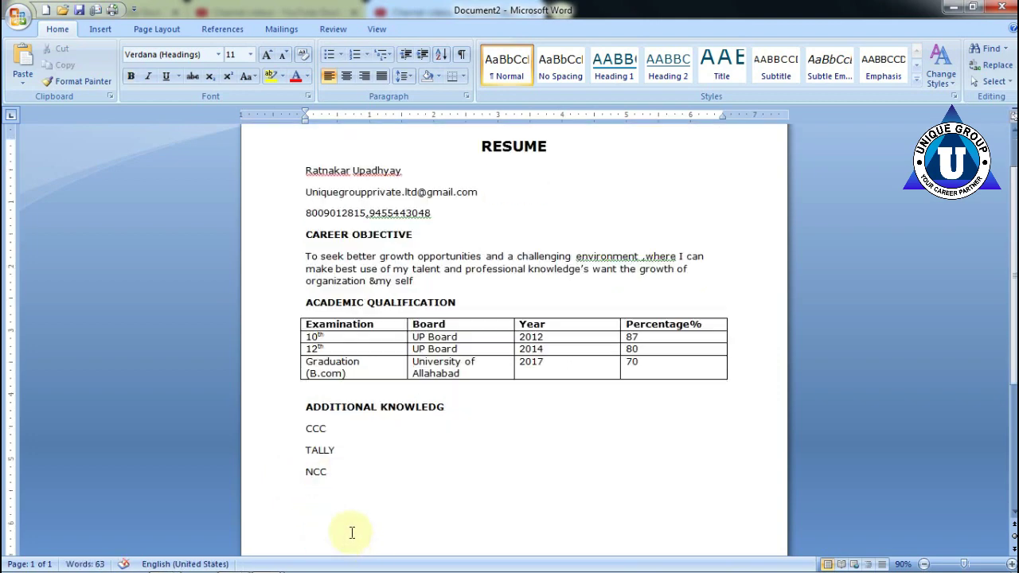
{"action": "scroll", "coordinate": [352, 533], "scroll_direction": "down", "scroll_amount": 1}
{"action": "key", "text": "Return"}
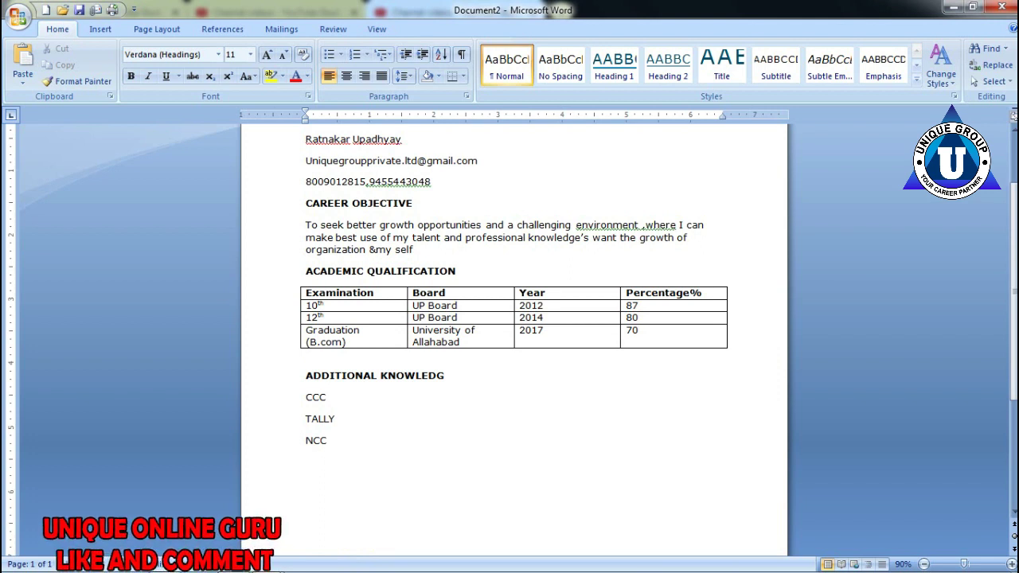
- Type PERSONAL DETAILS on the line below NCC, fixing typos, and start a new line
{"action": "type", "text": "PRTDONS"}
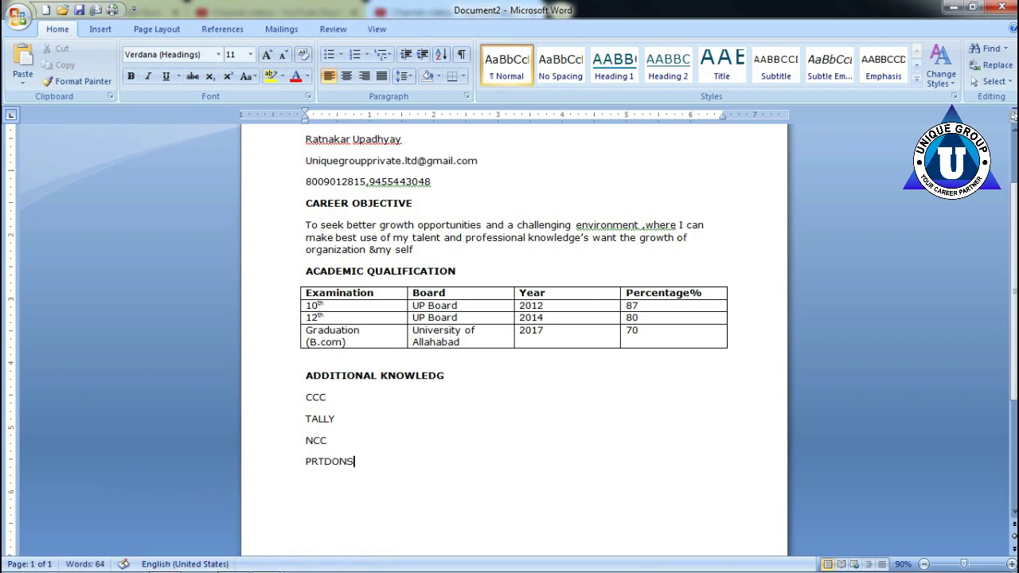
{"action": "key", "text": "BackSpace"}
{"action": "key", "text": "BackSpace"}
{"action": "key", "text": "BackSpace"}
{"action": "key", "text": "BackSpace"}
{"action": "key", "text": "BackSpace"}
{"action": "type", "text": "ERSONAL"}
{"action": "type", "text": " DE"}
{"action": "type", "text": "TAIL"}
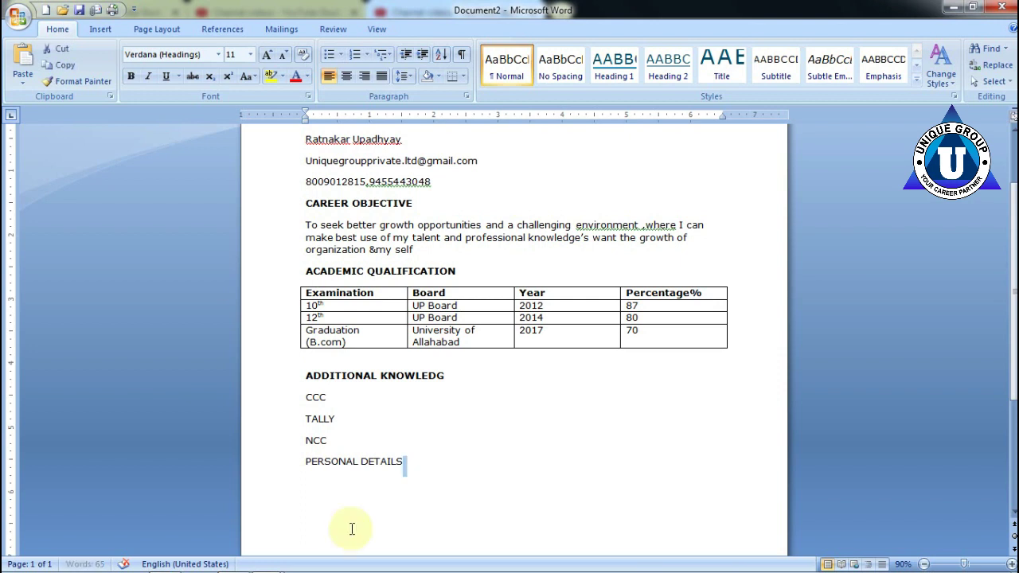
{"action": "key", "text": "shift+Left"}
{"action": "key", "text": "shift+Left"}
{"action": "key", "text": "shift+Left"}
{"action": "key", "text": "shift+Left"}
{"action": "key", "text": "shift+Left"}
{"action": "key", "text": "shift+Left"}
{"action": "key", "text": "shift+Left"}
{"action": "key", "text": "shift+Left"}
{"action": "key", "text": "shift+Left"}
{"action": "key", "text": "shift+Left"}
{"action": "key", "text": "shift+Left"}
{"action": "key", "text": "shift+Left"}
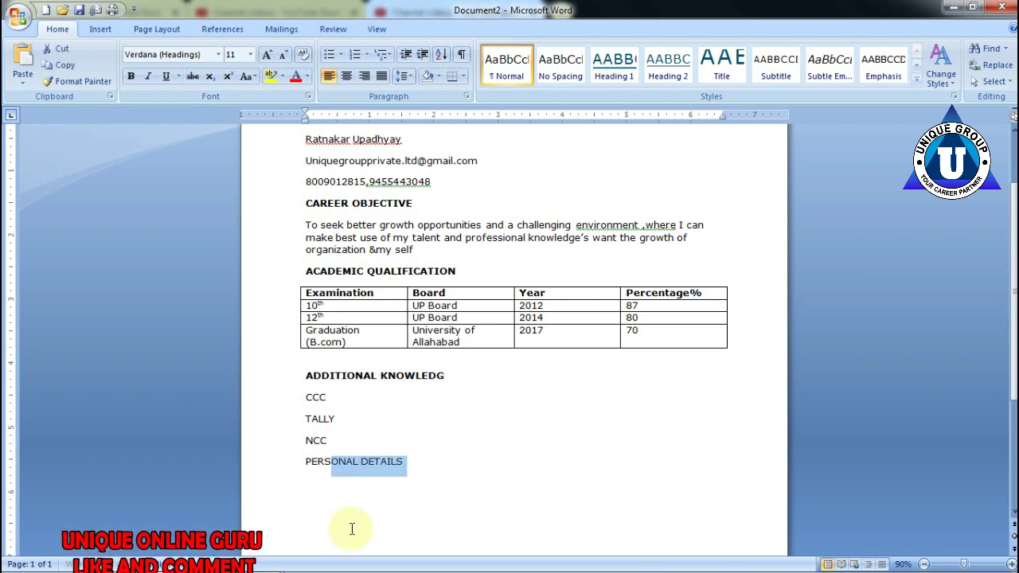
{"action": "key", "text": "shift+Left"}
{"action": "key", "text": "shift+Left"}
{"action": "key", "text": "shift+Left"}
{"action": "type", "text": "b"}
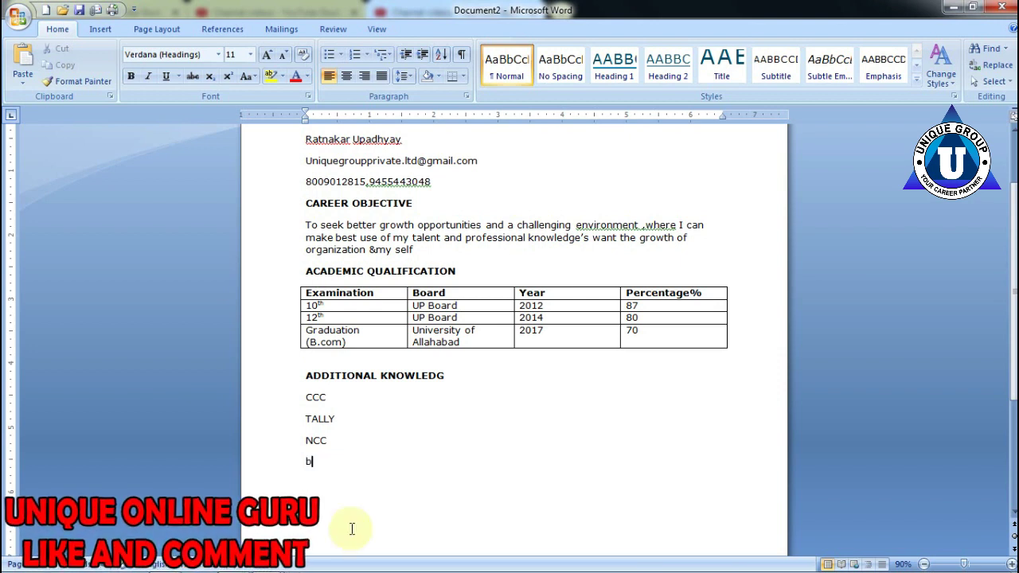
{"action": "key", "text": "BackSpace"}
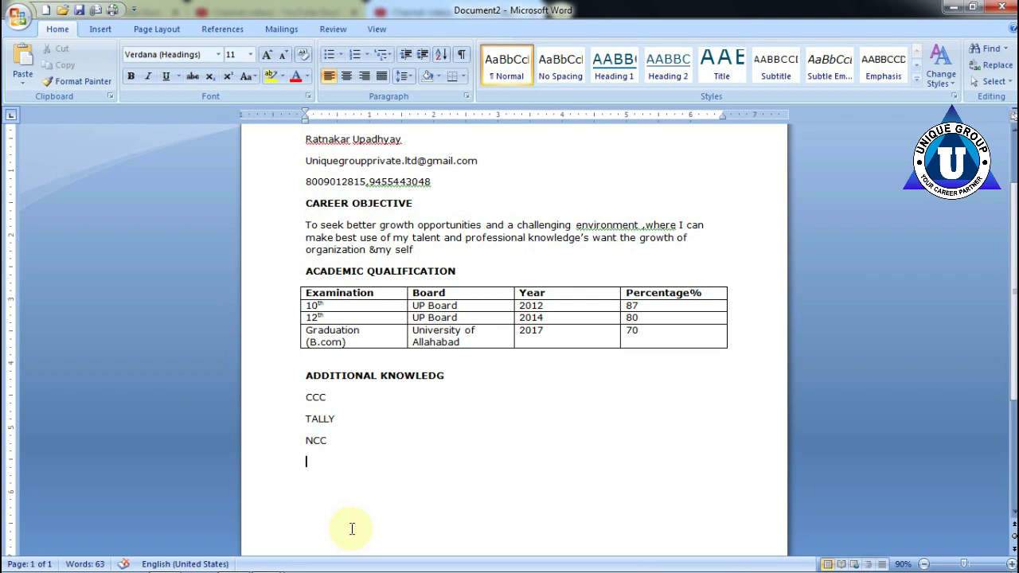
{"action": "type", "text": "P"}
{"action": "key", "text": "BackSpace"}
{"action": "type", "text": "Per"}
{"action": "key", "text": "BackSpace"}
{"action": "key", "text": "BackSpace"}
{"action": "key", "text": "BackSpace"}
{"action": "type", "text": "PERSONAL"}
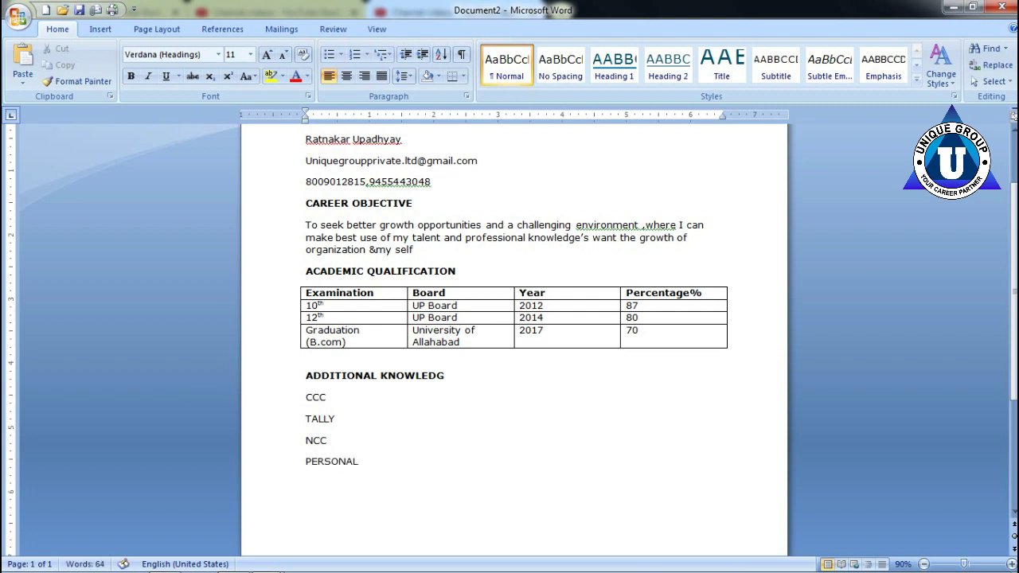
{"action": "type", "text": " DE"}
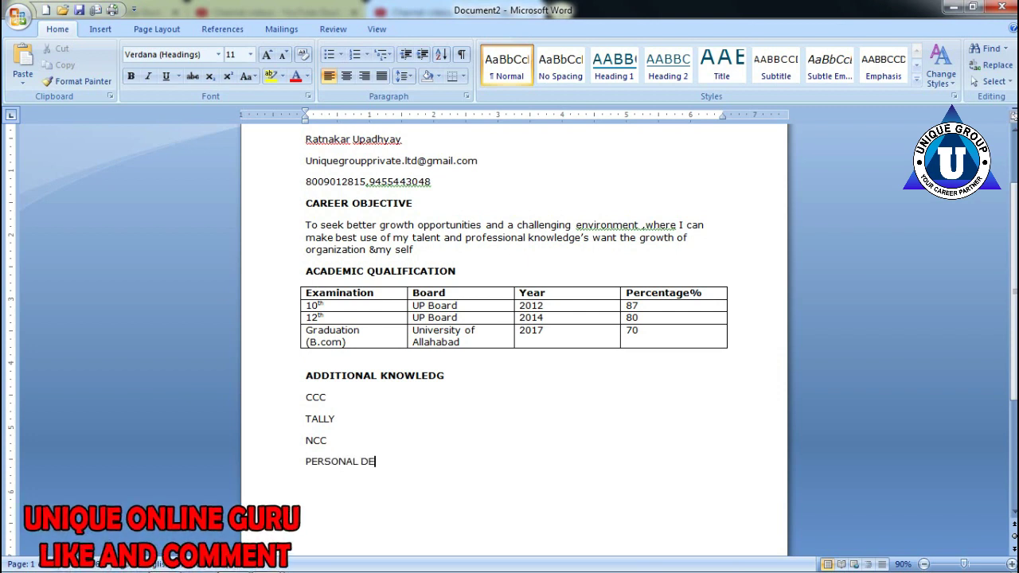
{"action": "type", "text": "TAILS"}
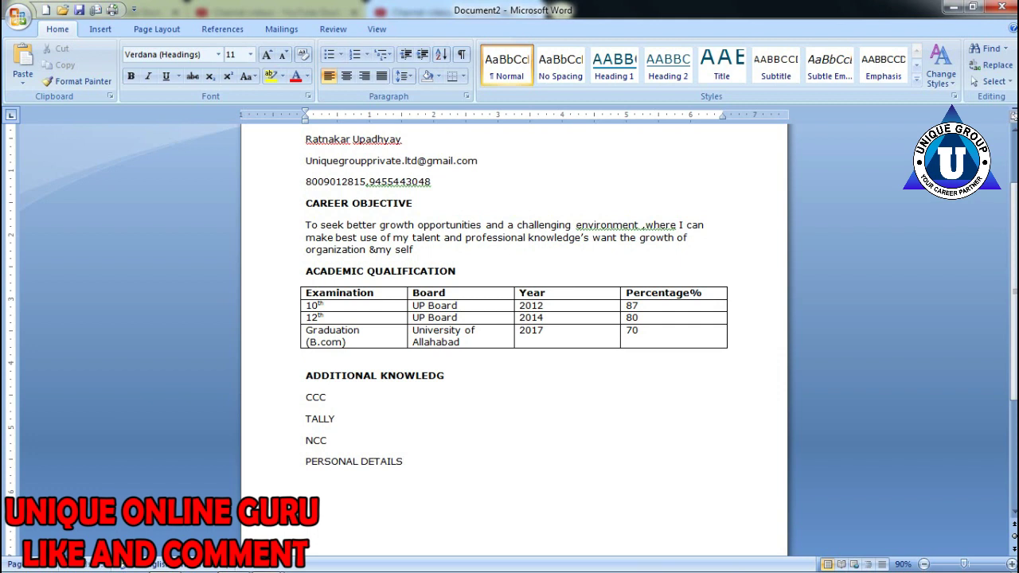
{"action": "key", "text": "Return"}
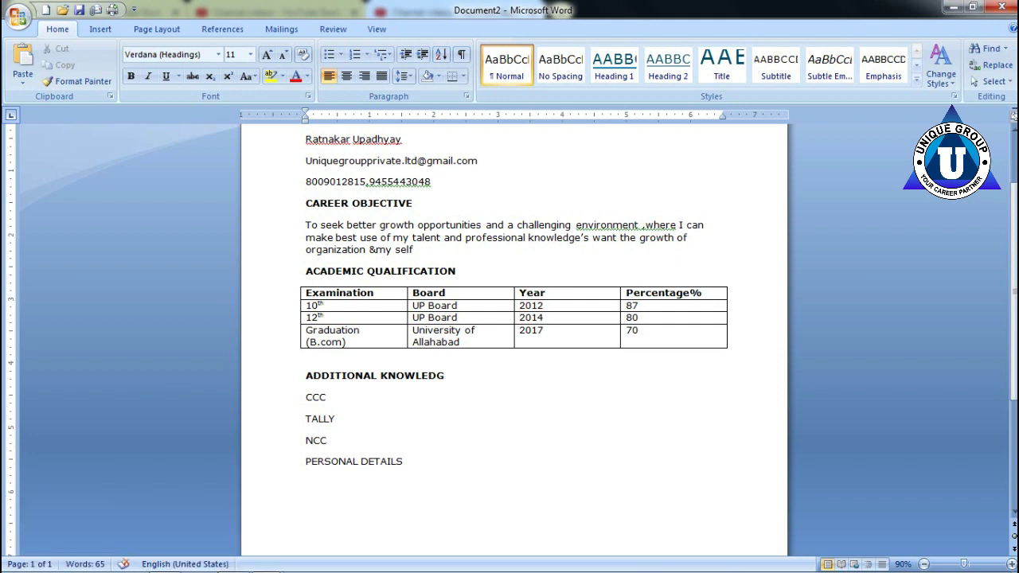
- Enter Father Name and Mother Name lines, each followed by the parent's name after a tab
{"action": "type", "text": "Fa"}
{"action": "type", "text": "ther"}
{"action": "type", "text": "Name"}
{"action": "key", "text": "Tab"}
{"action": "type", "text": "Un"}
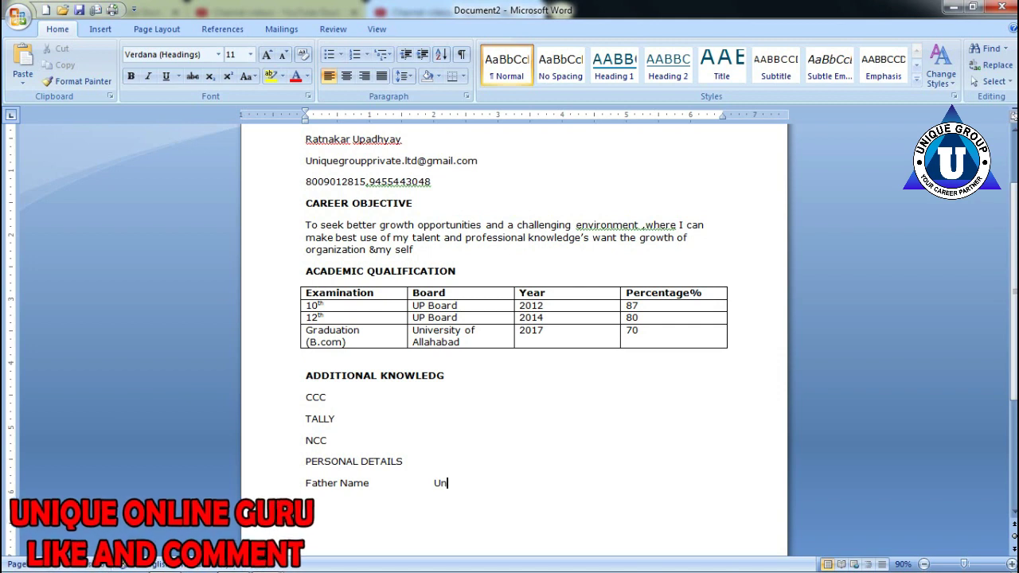
{"action": "key", "text": "BackSpace"}
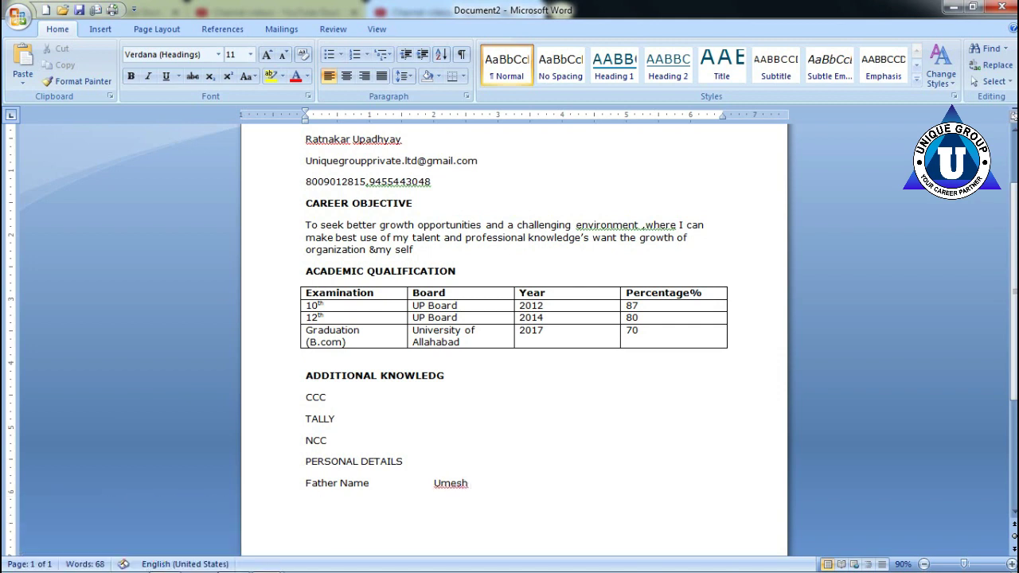
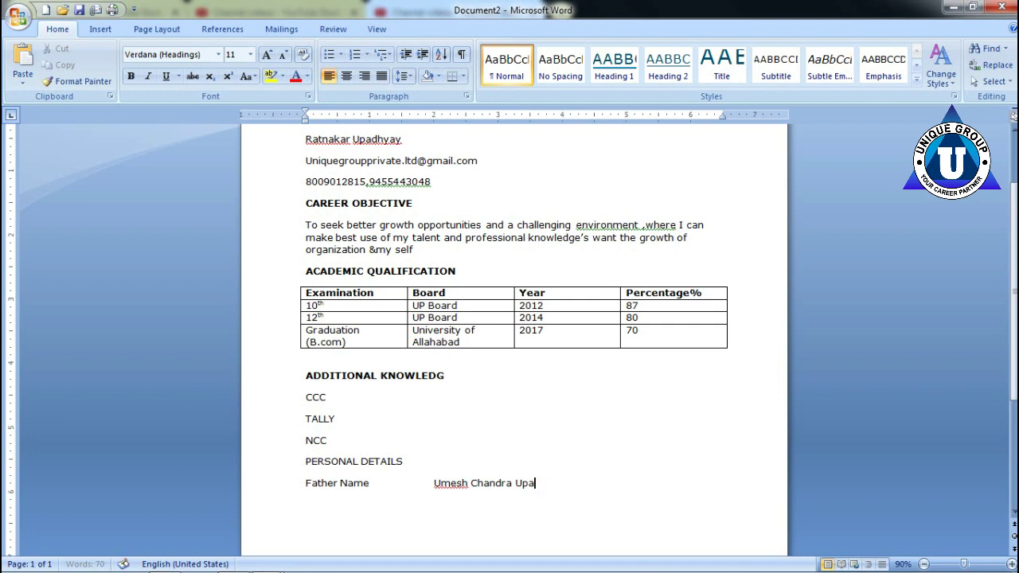
{"action": "type", "text": "Mother"}
{"action": "type", "text": " Name"}
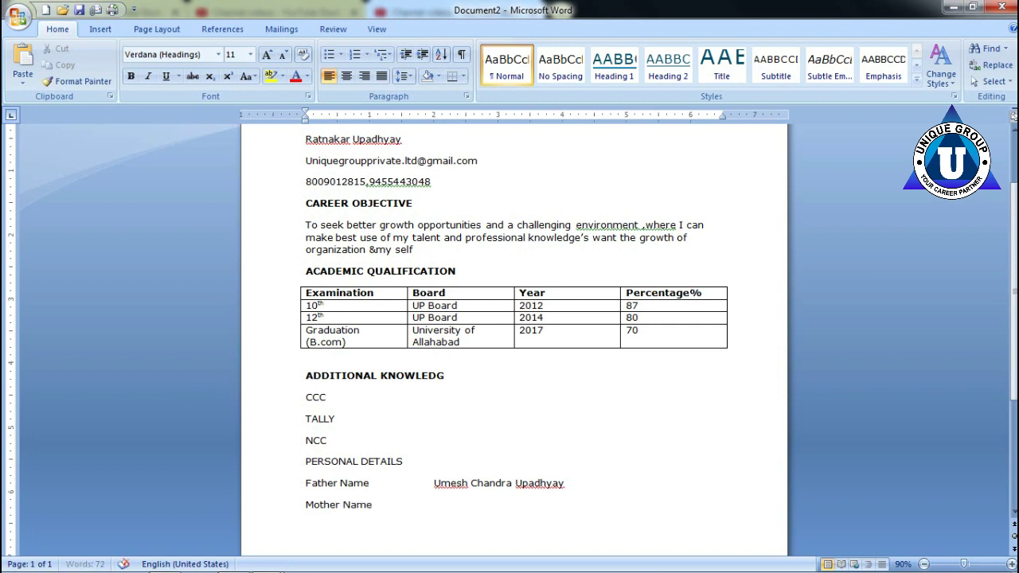
{"action": "key", "text": "Tab"}
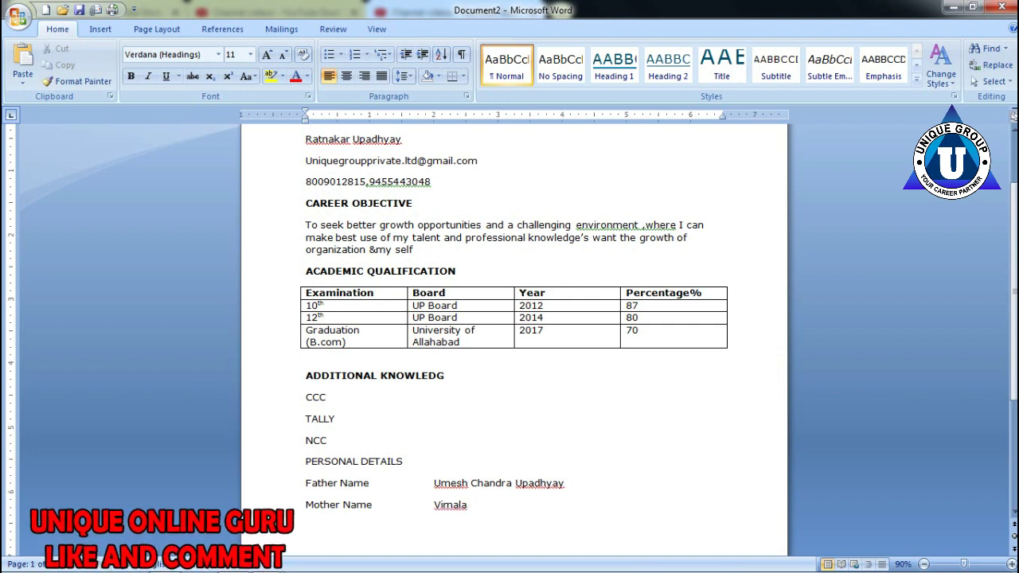
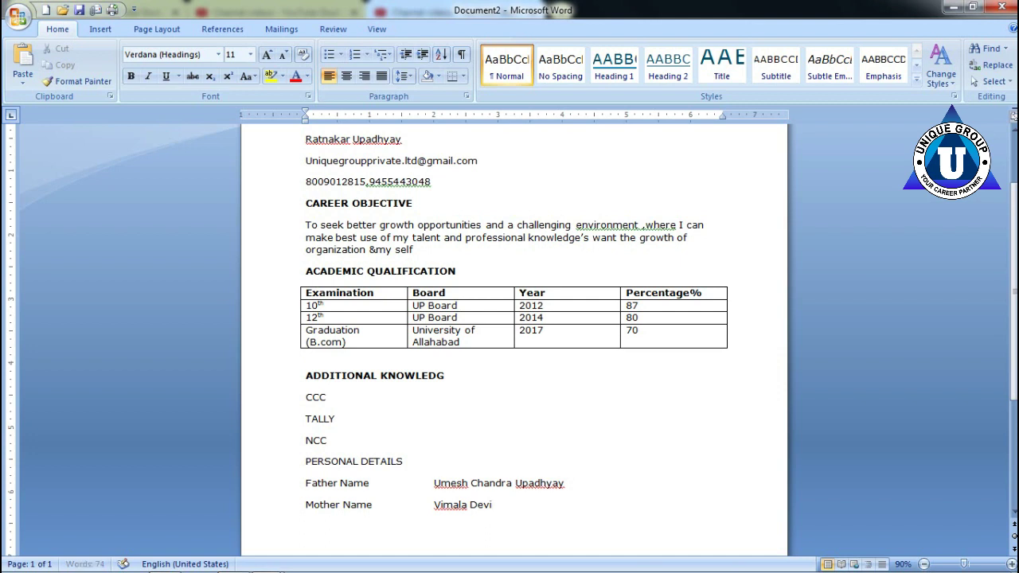
{"action": "key", "text": "Return"}
- Add an Add line with the home address tabbed into the second column
{"action": "type", "text": "Add"}
{"action": "key", "text": "Tab"}
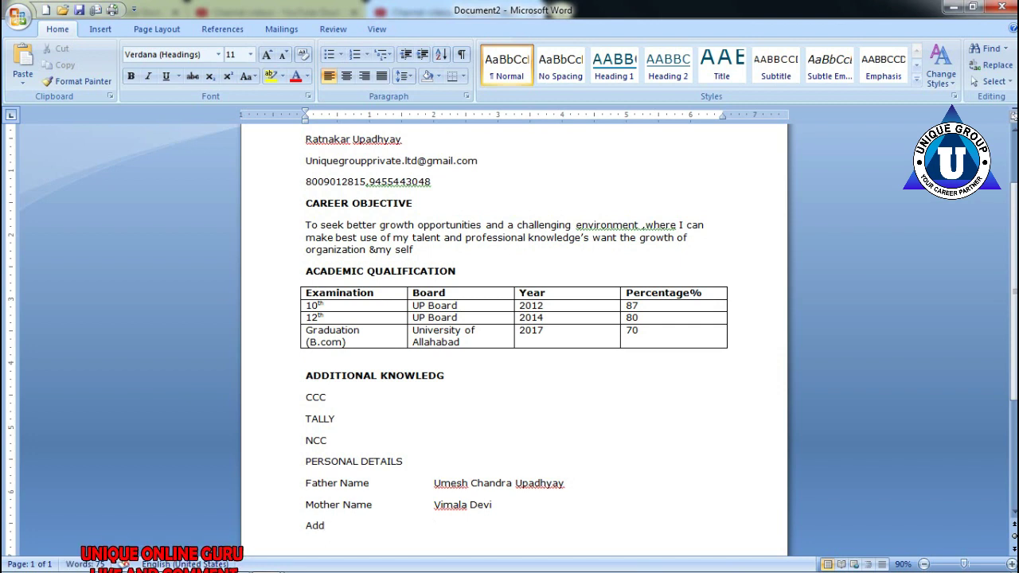
{"action": "type", "text": "n"}
{"action": "key", "text": "BackSpace"}
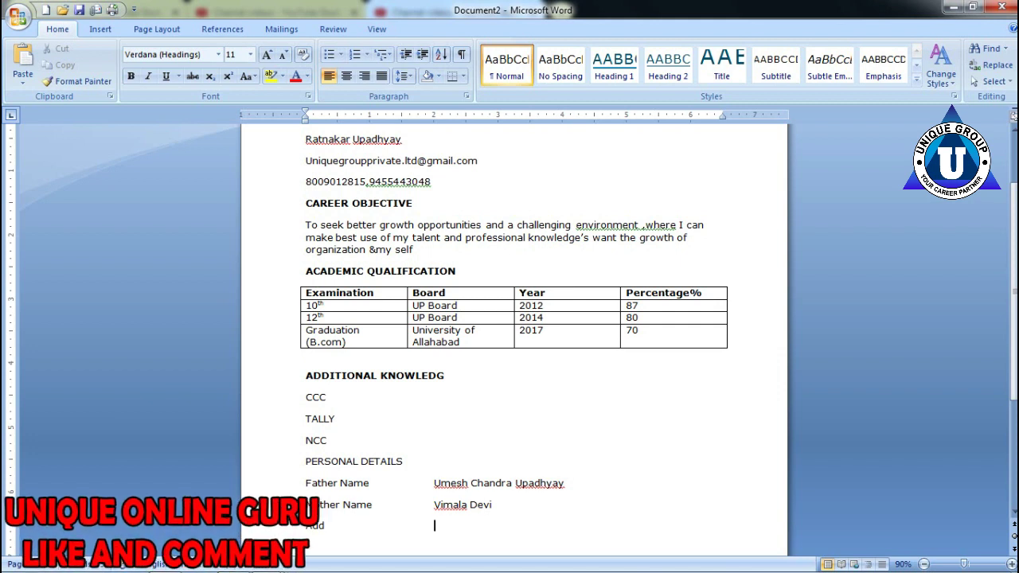
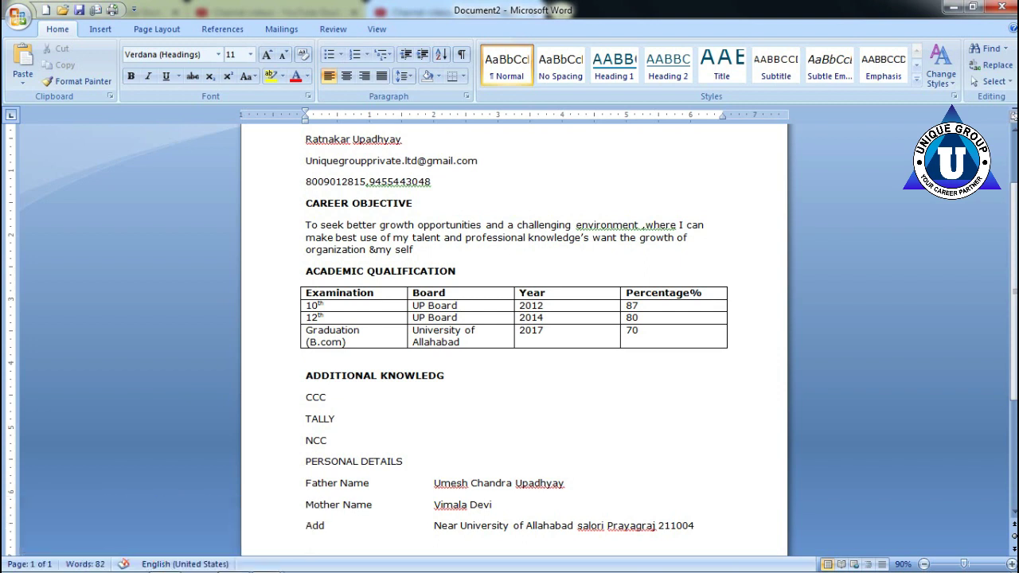
- Add a D.O.B line with the birth date in the second column
{"action": "type", "text": "D"}
{"action": "type", "text": ".OB"}
{"action": "key", "text": "BackSpace"}
{"action": "key", "text": "BackSpace"}
{"action": "key", "text": "BackSpace"}
{"action": "type", "text": "."}
{"action": "type", "text": "O."}
{"action": "type", "text": "B"}
{"action": "key", "text": "Tab"}
{"action": "key", "text": "Tab"}
{"action": "type", "text": "01/199"}
{"action": "type", "text": "8"}
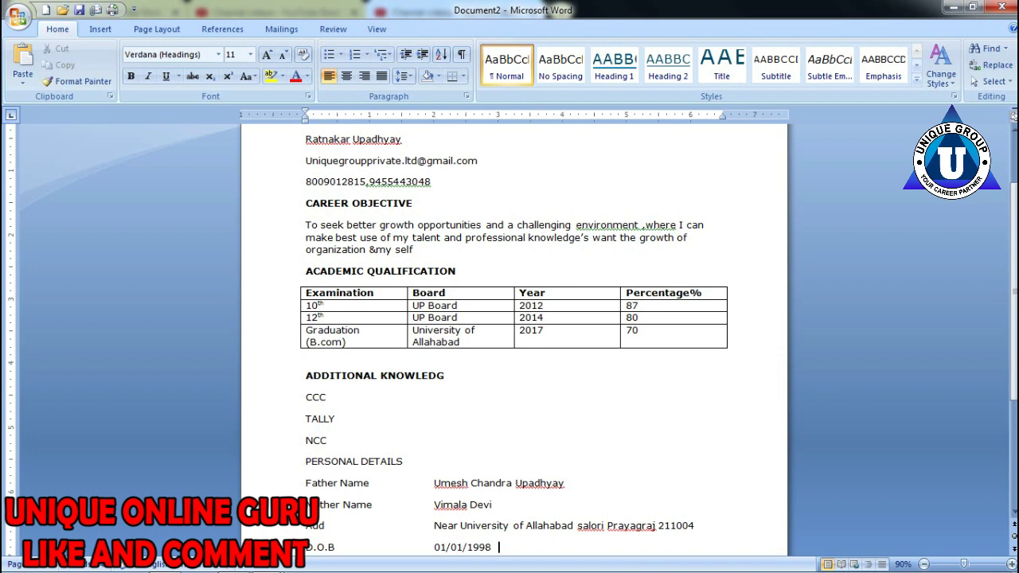
- Add a Marital Status line reading Unmarried below D.O.B and begin the next line
{"action": "scroll", "coordinate": [416, 430], "scroll_direction": "down", "scroll_amount": 1}
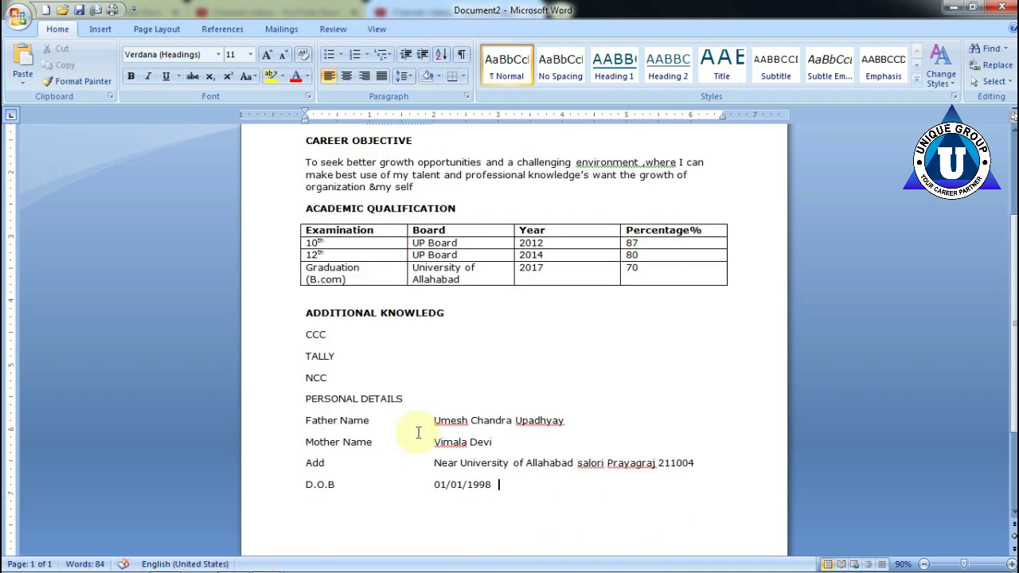
{"action": "type", "text": "M"}
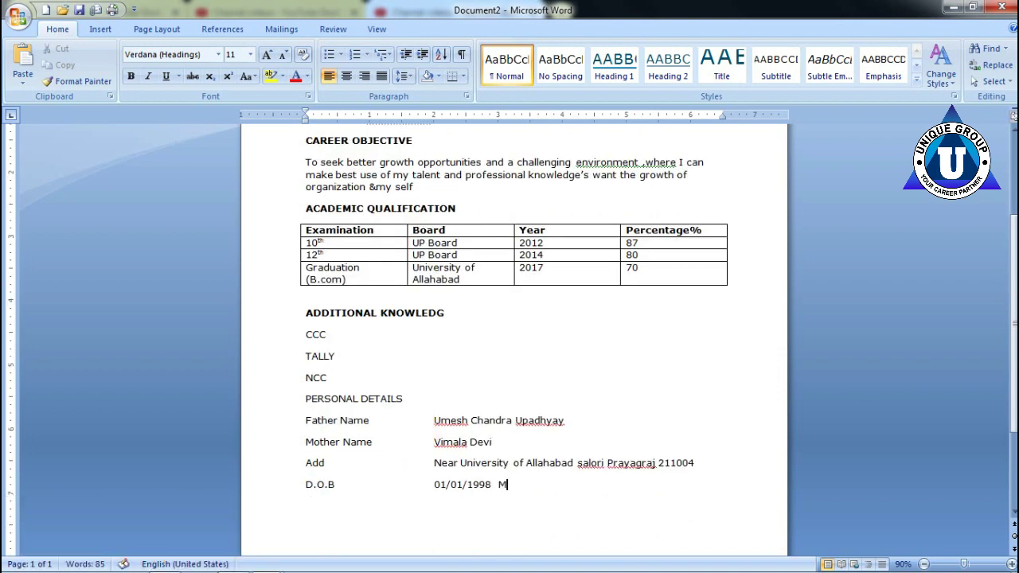
{"action": "type", "text": "ar"}
{"action": "key", "text": "BackSpace"}
{"action": "key", "text": "BackSpace"}
{"action": "type", "text": "M"}
{"action": "type", "text": "arital"}
{"action": "type", "text": " Stau"}
{"action": "key", "text": "BackSpace"}
{"action": "type", "text": "tus"}
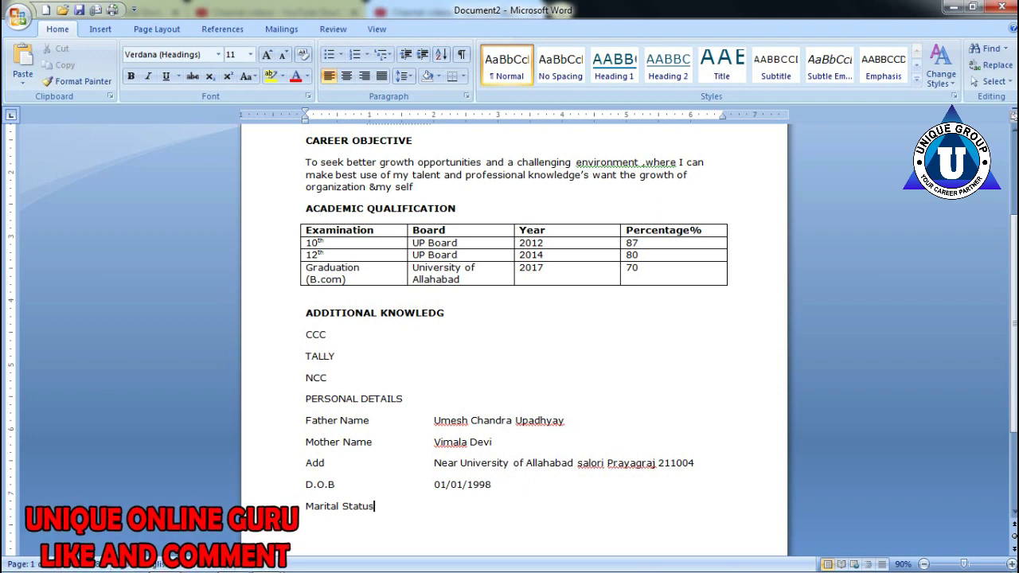
{"action": "key", "text": "Tab"}
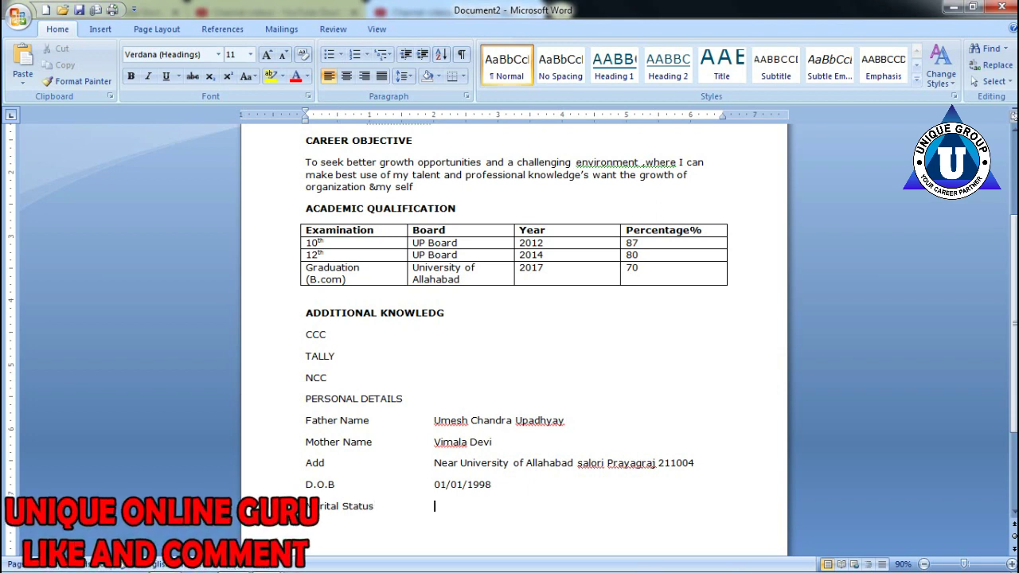
{"action": "type", "text": "U"}
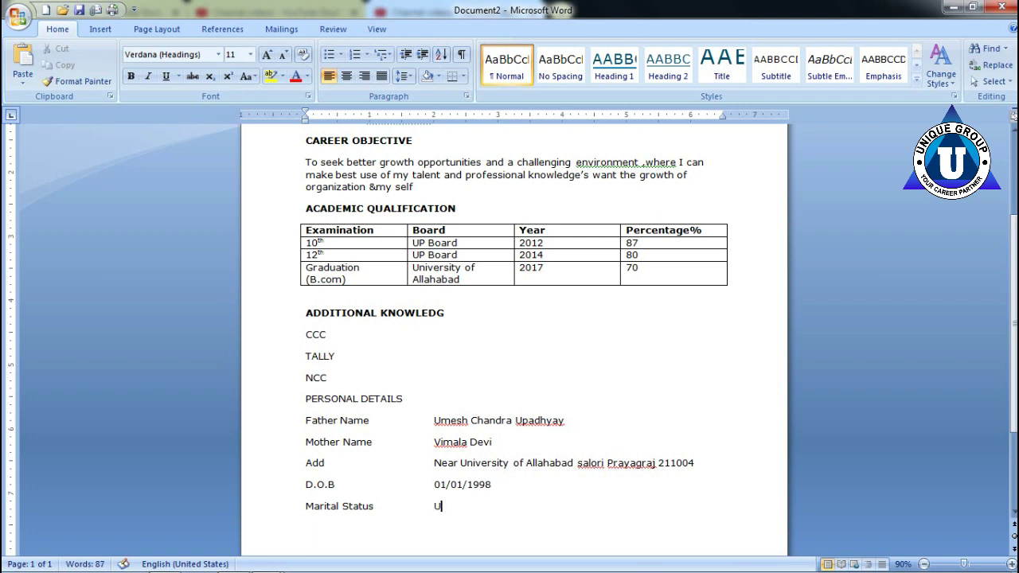
{"action": "type", "text": "n"}
{"action": "type", "text": "ma"}
{"action": "key", "text": "BackSpace"}
{"action": "type", "text": "arri"}
{"action": "type", "text": "ed"}
{"action": "key", "text": "Return"}
{"action": "type", "text": "La"}
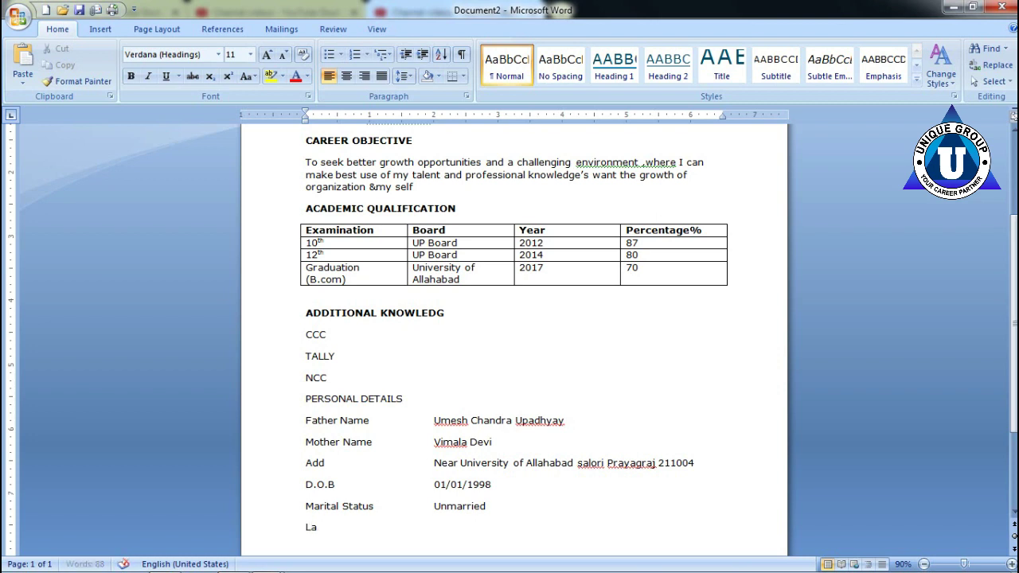
{"action": "type", "text": "u"}
- Type the Language Known label and, after a tab, 'Hindi , English,Panjabi & Bhojp'
{"action": "key", "text": "BackSpace"}
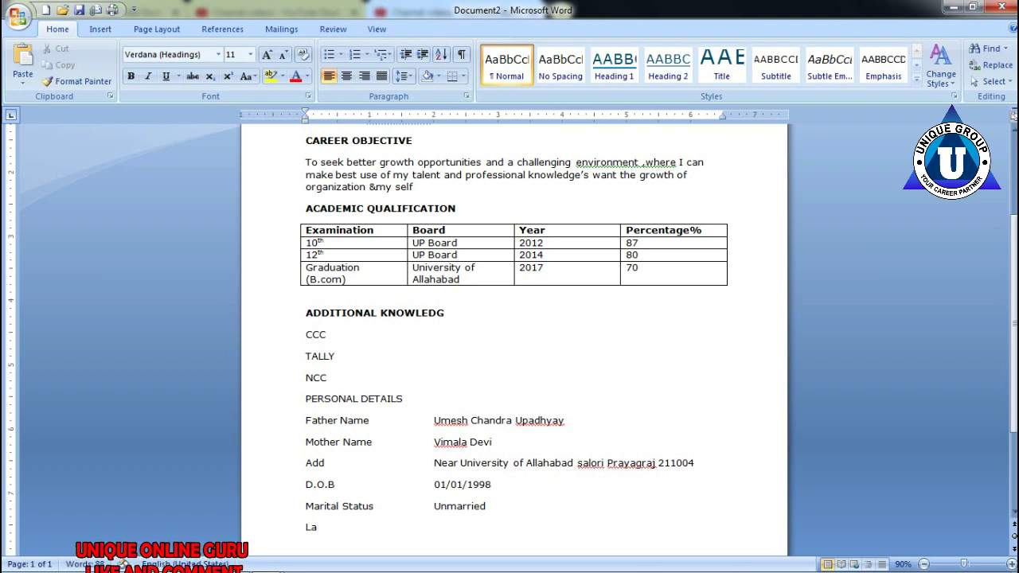
{"action": "type", "text": "nguage"}
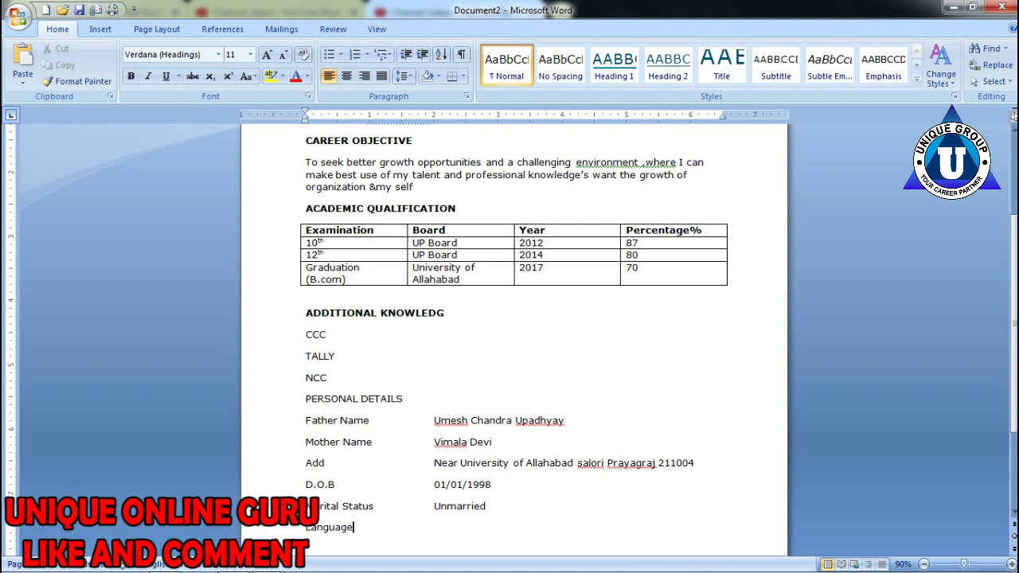
{"action": "type", "text": "nown"}
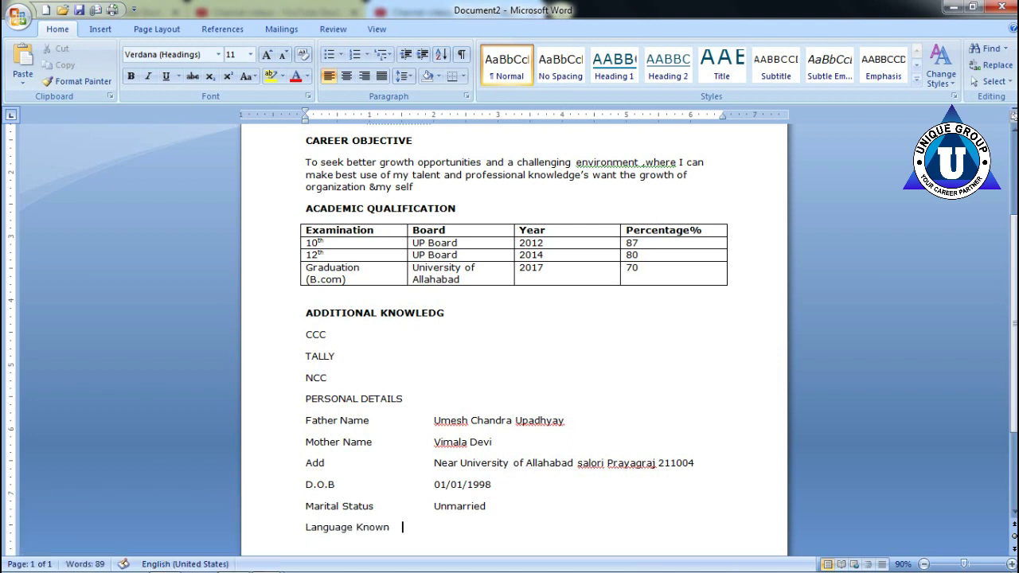
{"action": "key", "text": "Tab"}
{"action": "type", "text": "Hin"}
{"action": "type", "text": "di "}
{"action": "type", "text": ","}
{"action": "type", "text": " En"}
{"action": "type", "text": "g"}
{"action": "type", "text": "lish,"}
{"action": "type", "text": "P"}
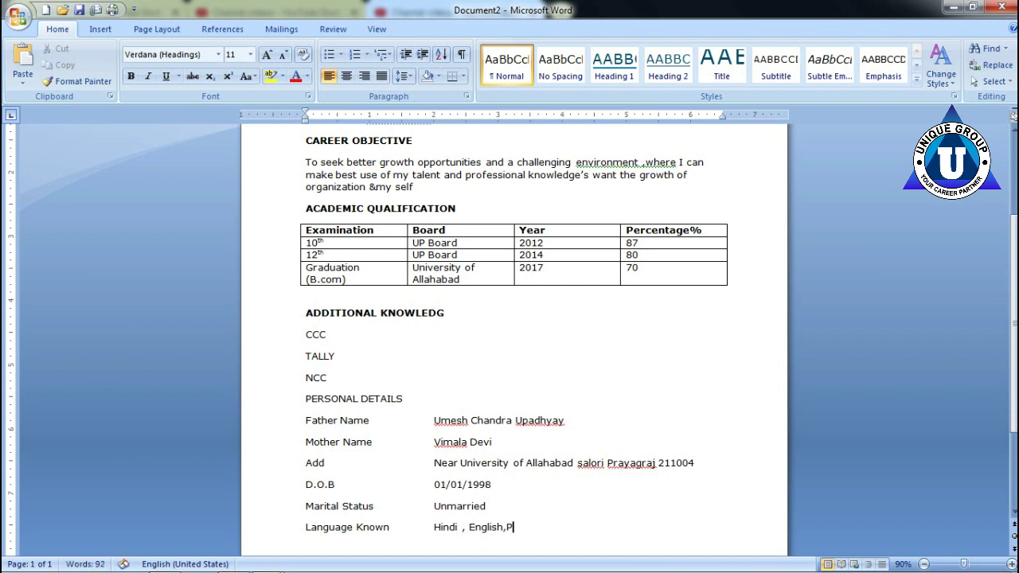
{"action": "type", "text": "anjabi"}
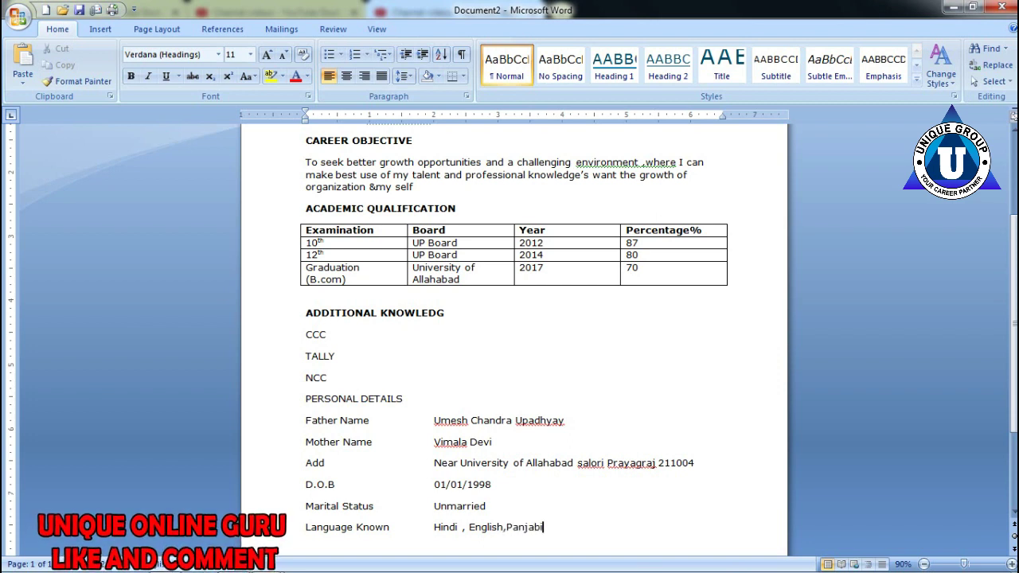
{"action": "type", "text": ","}
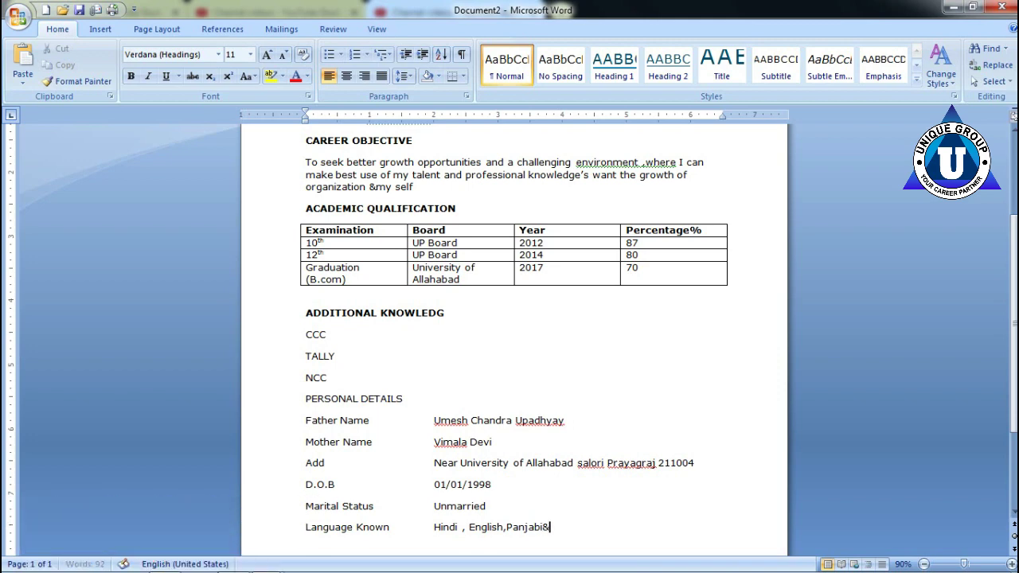
{"action": "key", "text": "BackSpace"}
{"action": "key", "text": "BackSpace"}
{"action": "type", "text": "i & "}
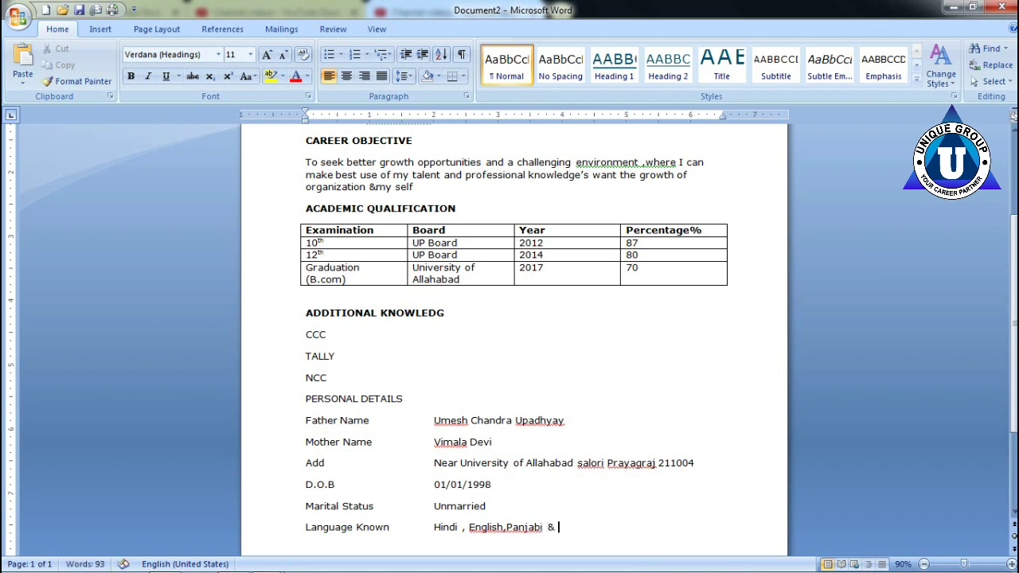
{"action": "type", "text": "Bh"}
{"action": "type", "text": "ojpuri"}
- Accept Word's spelling suggestion changing 'English,Panjabi' to 'English, Panjabi'
{"action": "left_click", "coordinate": [487, 527]}
{"action": "right_click", "coordinate": [487, 527]}
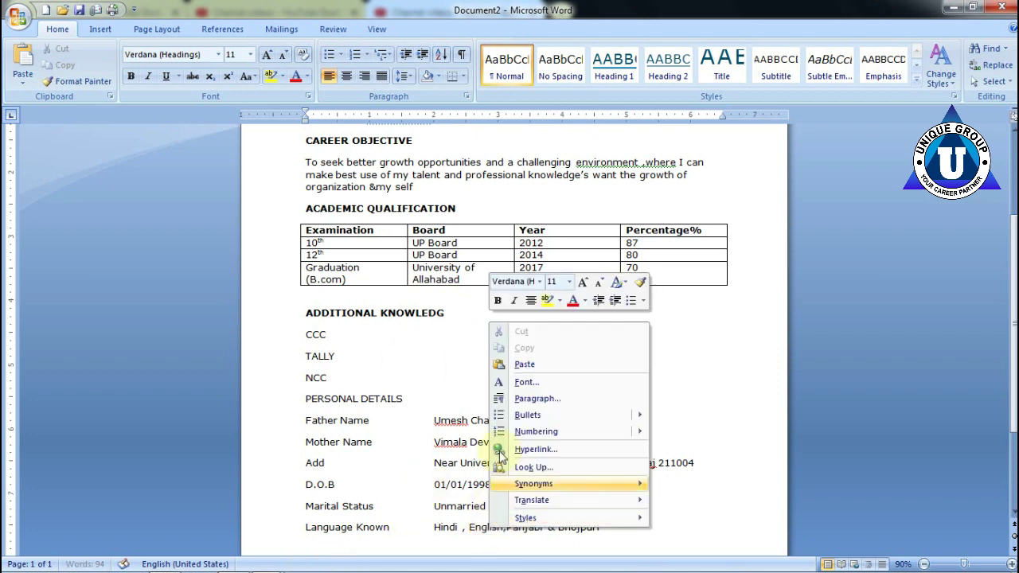
{"action": "left_click", "coordinate": [517, 536]}
{"action": "right_click", "coordinate": [517, 533]}
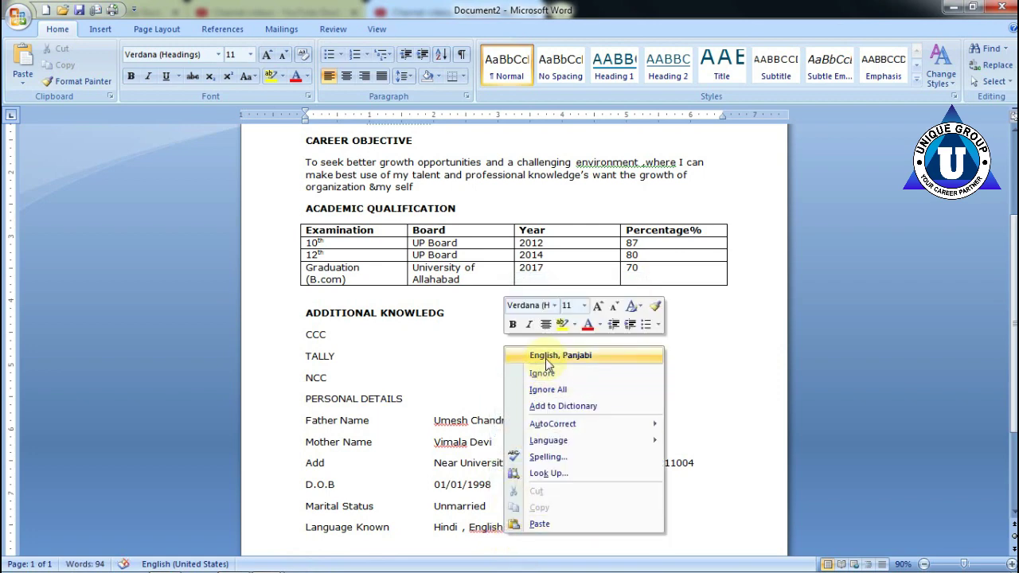
{"action": "left_click", "coordinate": [575, 390]}
{"action": "scroll", "coordinate": [592, 443], "scroll_direction": "down", "scroll_amount": 1}
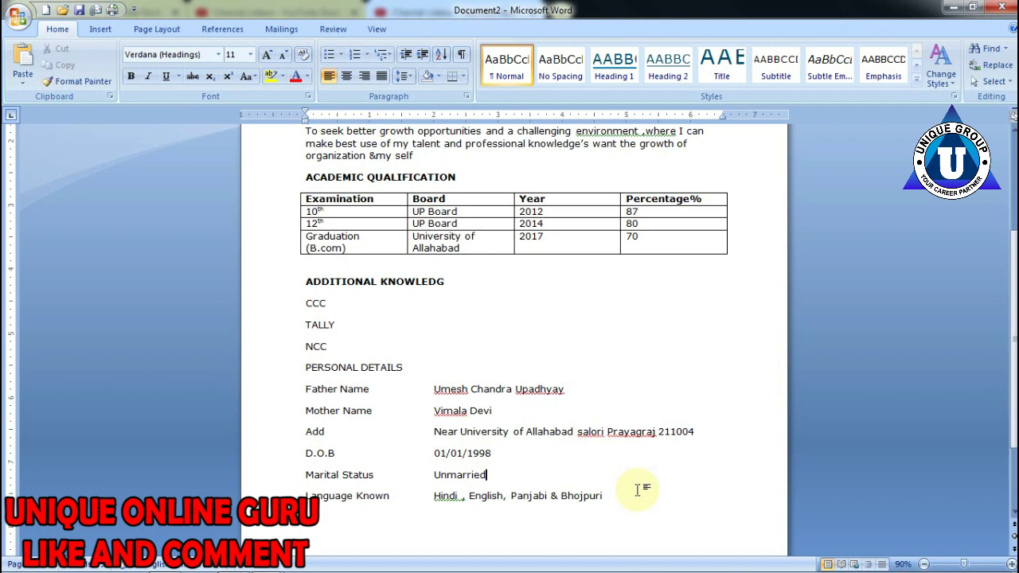
{"action": "left_click", "coordinate": [603, 495]}
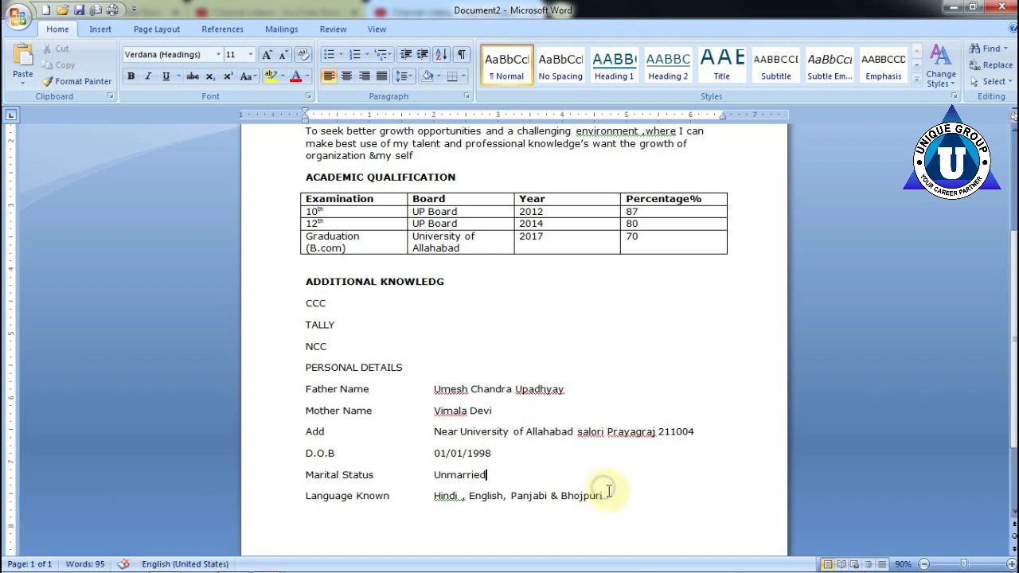
{"action": "scroll", "coordinate": [610, 492], "scroll_direction": "down", "scroll_amount": 2}
- Make the PERSONAL DETAILS heading bold and enlarge it to 12 pt
{"action": "scroll", "coordinate": [610, 491], "scroll_direction": "up", "scroll_amount": 5}
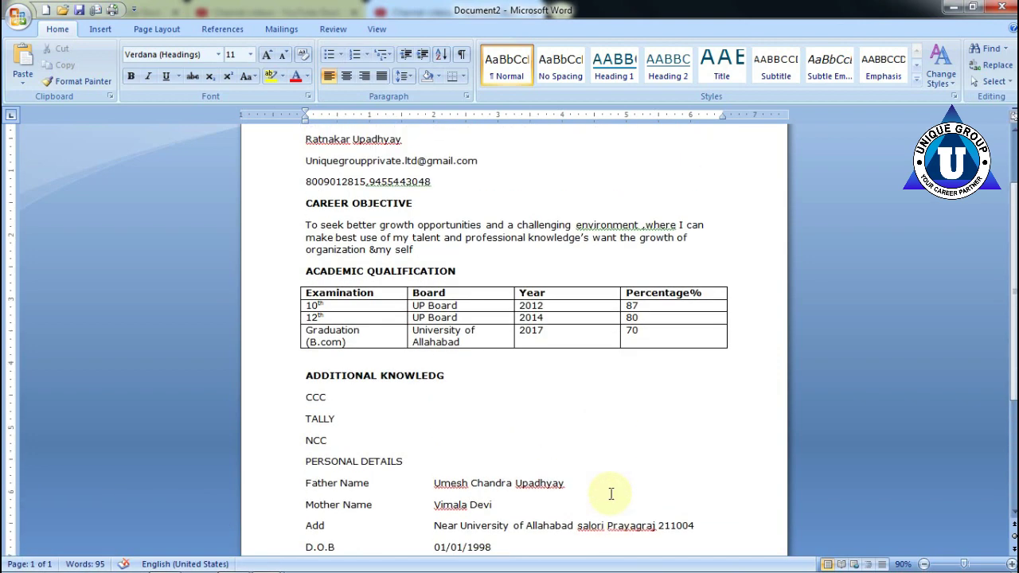
{"action": "scroll", "coordinate": [610, 491], "scroll_direction": "up", "scroll_amount": 1}
{"action": "left_click_drag", "start_coordinate": [424, 493], "coordinate": [309, 499]}
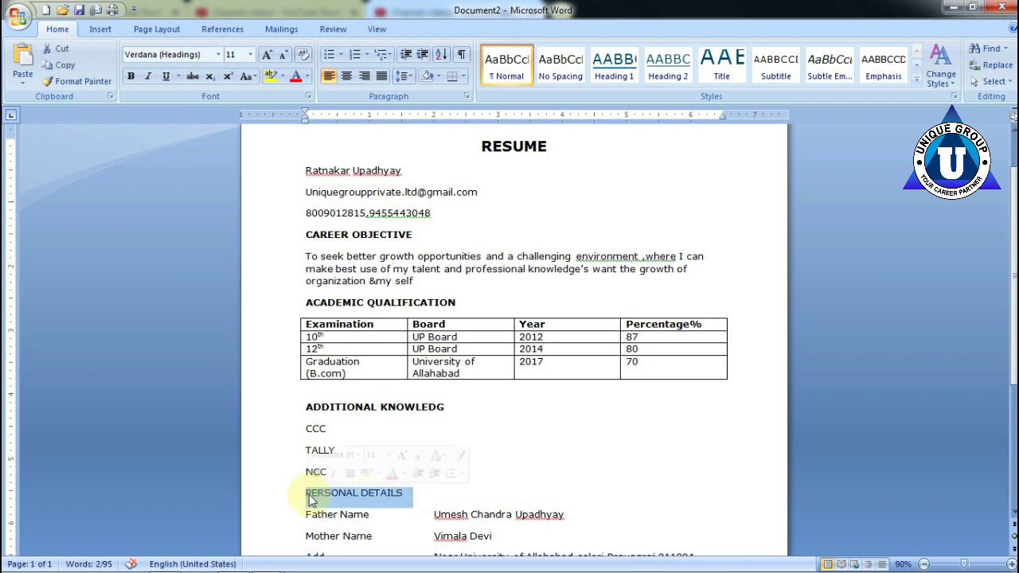
{"action": "key", "text": "ctrl+b"}
{"action": "key", "text": "ctrl+shift+period"}
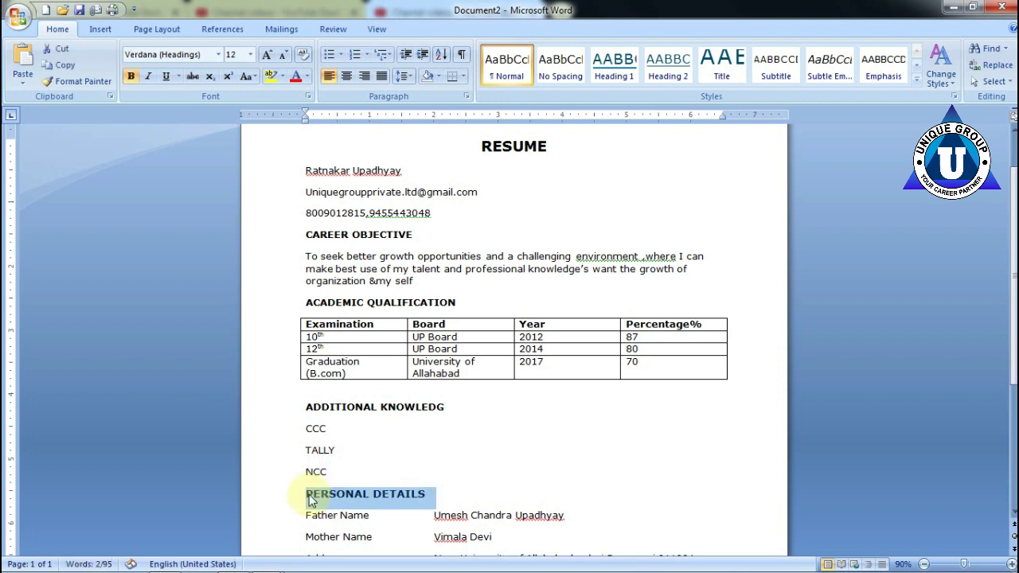
- Enlarge the ADDITIONAL KNOWLEDG, ACADEMIC QUALIFICATION and CAREER OBJECTIVE headings to 12 pt
{"action": "left_click_drag", "start_coordinate": [466, 403], "coordinate": [339, 412]}
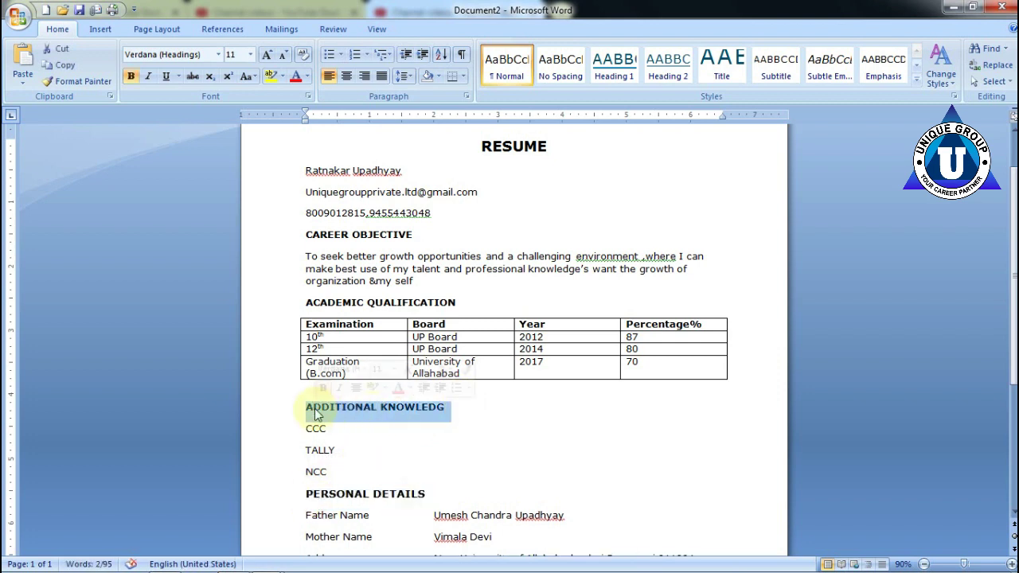
{"action": "key", "text": "ctrl+shift+period"}
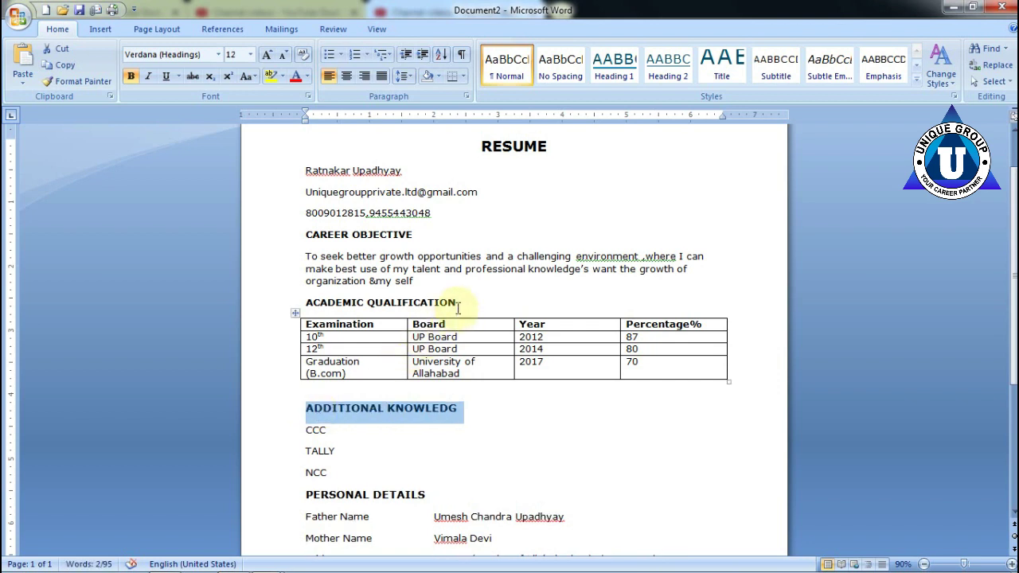
{"action": "left_click_drag", "start_coordinate": [458, 303], "coordinate": [295, 303]}
{"action": "left_click", "coordinate": [321, 296]}
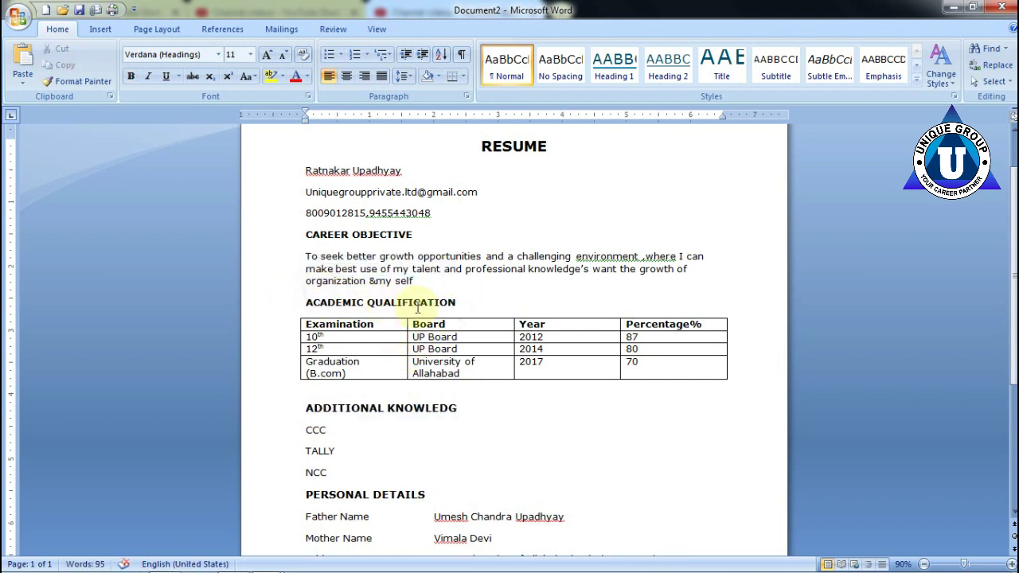
{"action": "left_click_drag", "start_coordinate": [458, 303], "coordinate": [315, 314]}
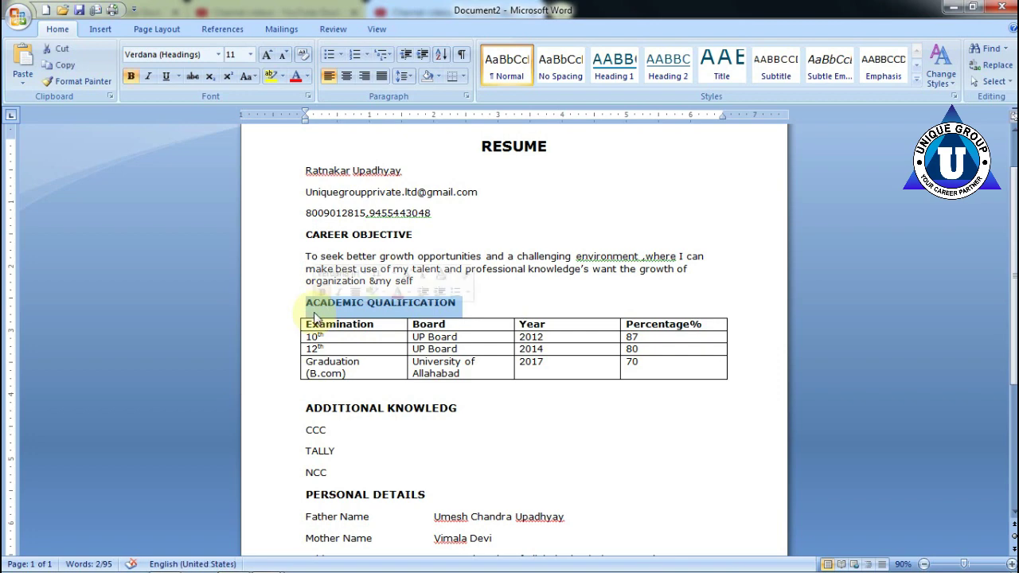
{"action": "key", "text": "ctrl+shift+period"}
{"action": "left_click_drag", "start_coordinate": [420, 243], "coordinate": [308, 241]}
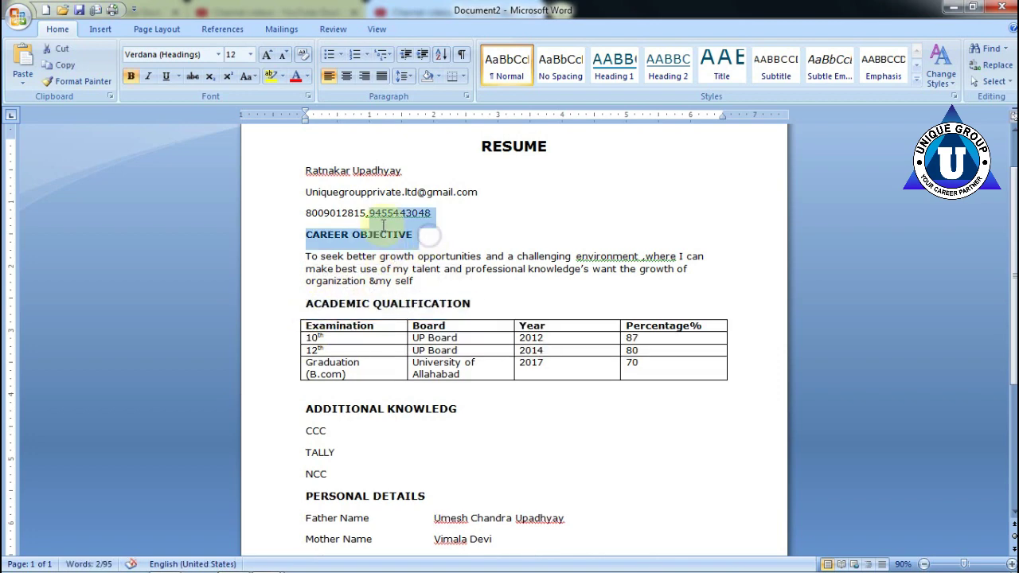
{"action": "key", "text": "ctrl+shift+period"}
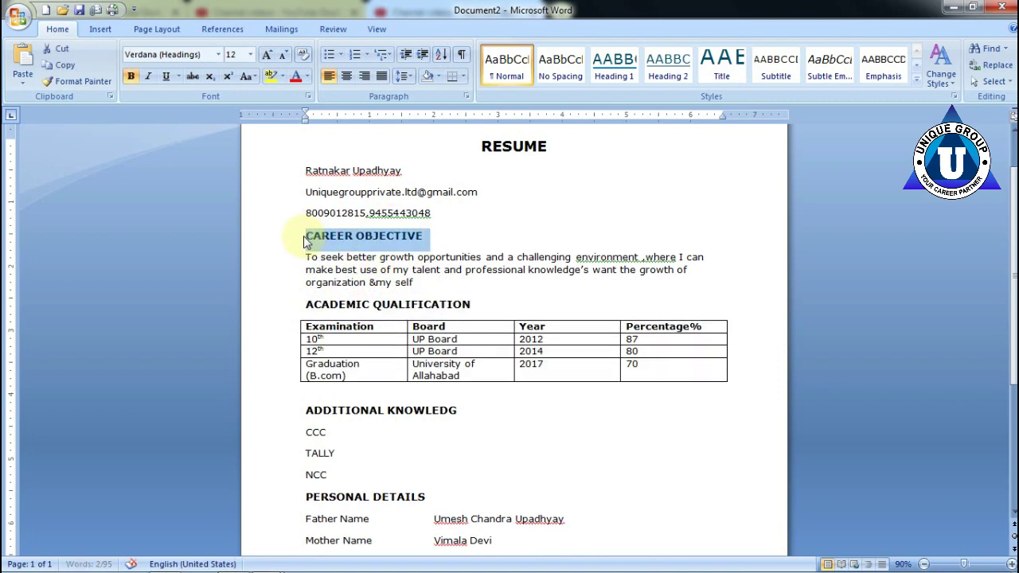
{"action": "scroll", "coordinate": [461, 350], "scroll_direction": "down", "scroll_amount": 5}
- Add a 'Declaration' heading below Language Known and begin the statement 'I HERE' in regular text
{"action": "left_click", "coordinate": [651, 409]}
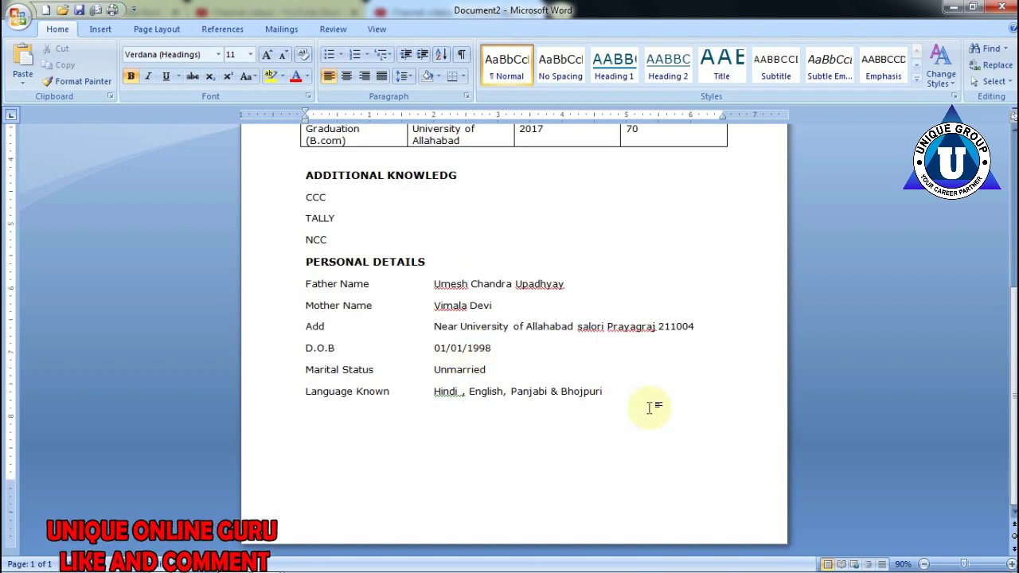
{"action": "type", "text": "D"}
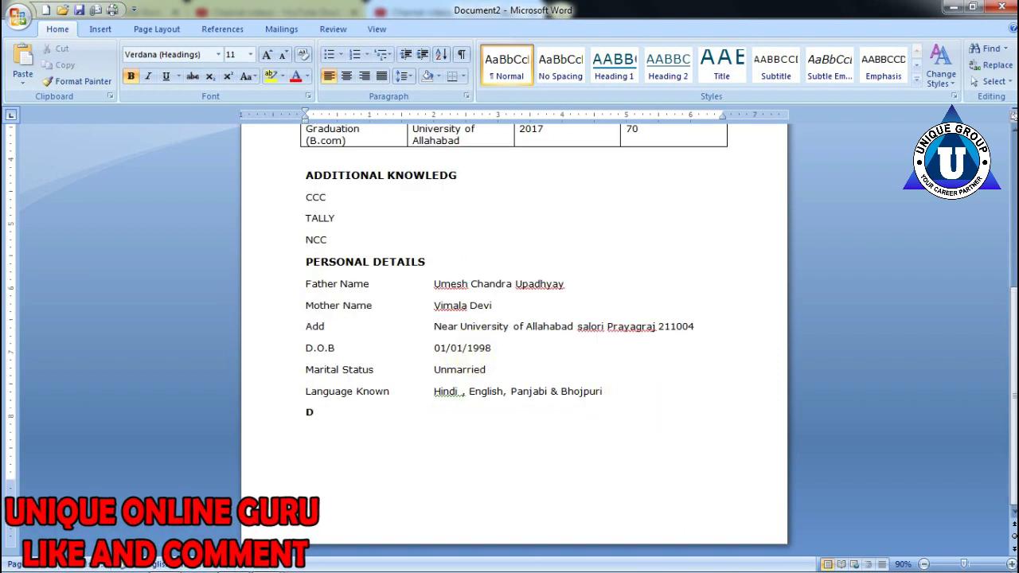
{"action": "type", "text": "ec"}
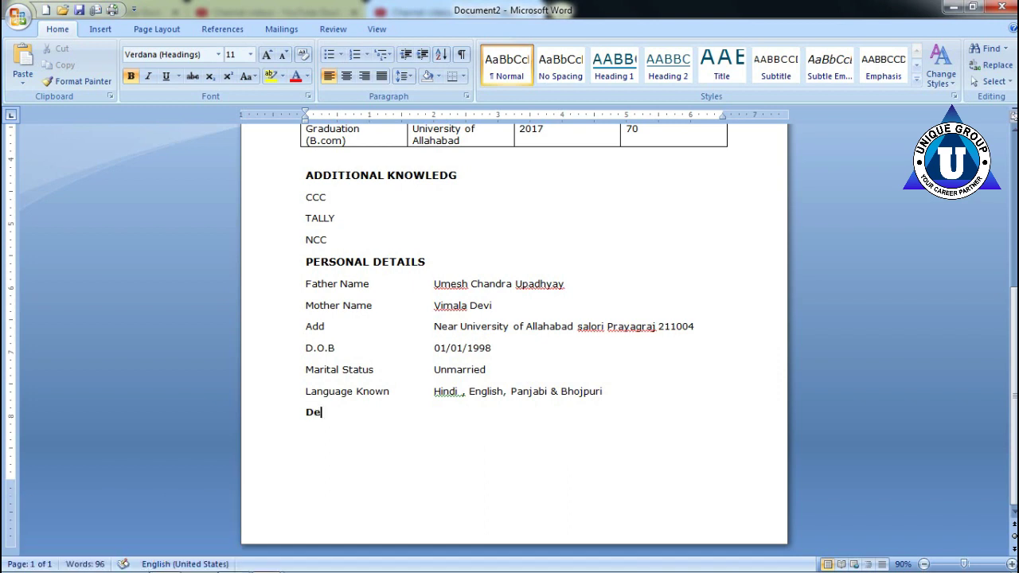
{"action": "type", "text": "larat"}
{"action": "type", "text": "ion"}
{"action": "key", "text": "ctrl+b"}
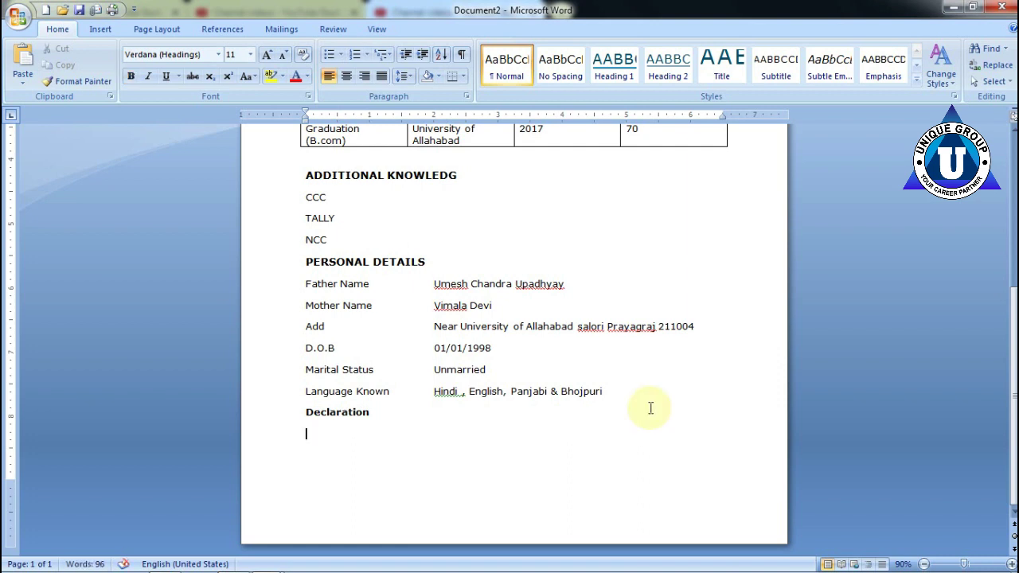
{"action": "type", "text": "I"}
{"action": "type", "text": "HERE"}
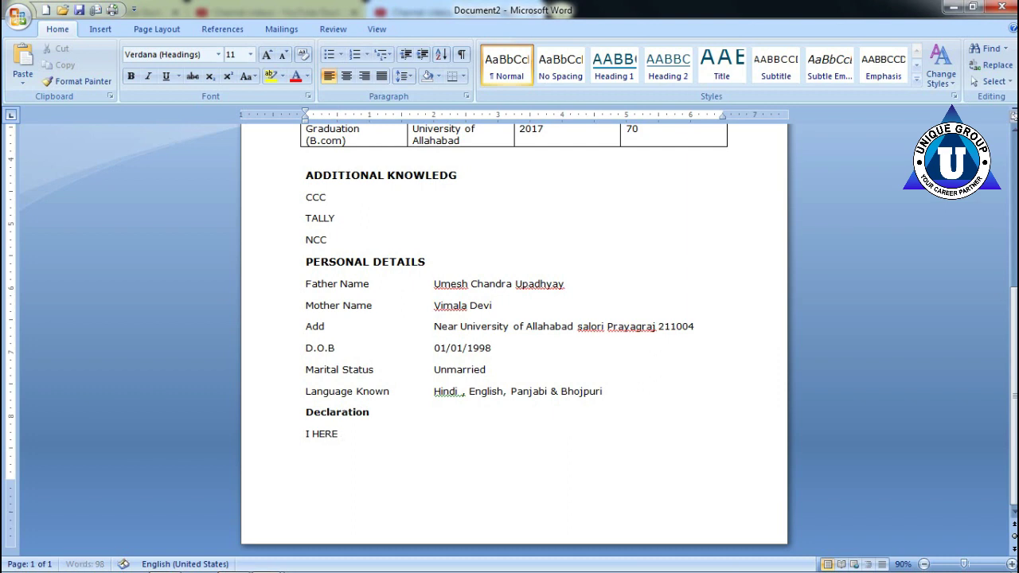
{"action": "type", "text": "  her"}
{"action": "type", "text": "e"}
{"action": "type", "text": "y"}
{"action": "type", "text": "de"}
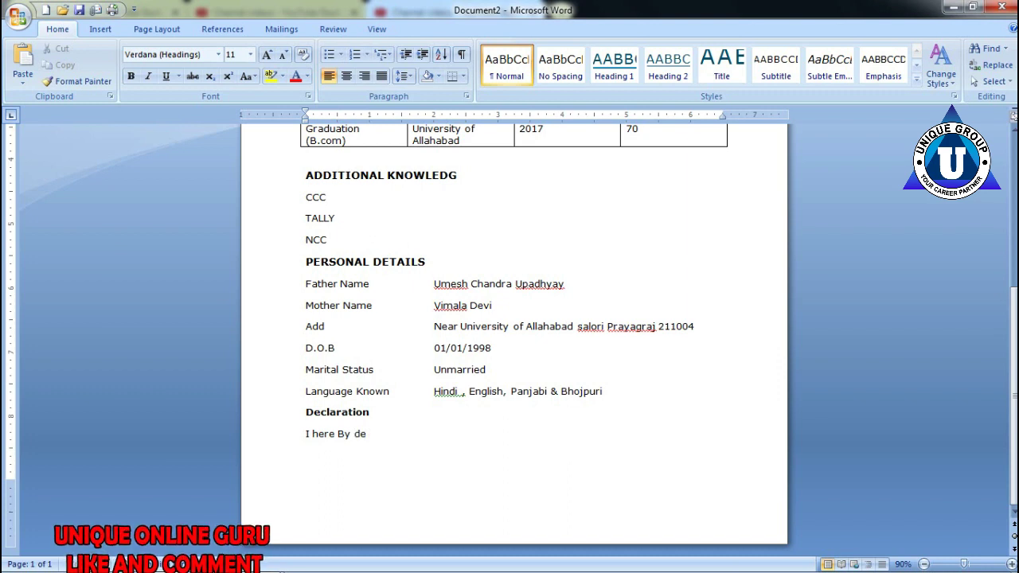
{"action": "type", "text": "clare tha"}
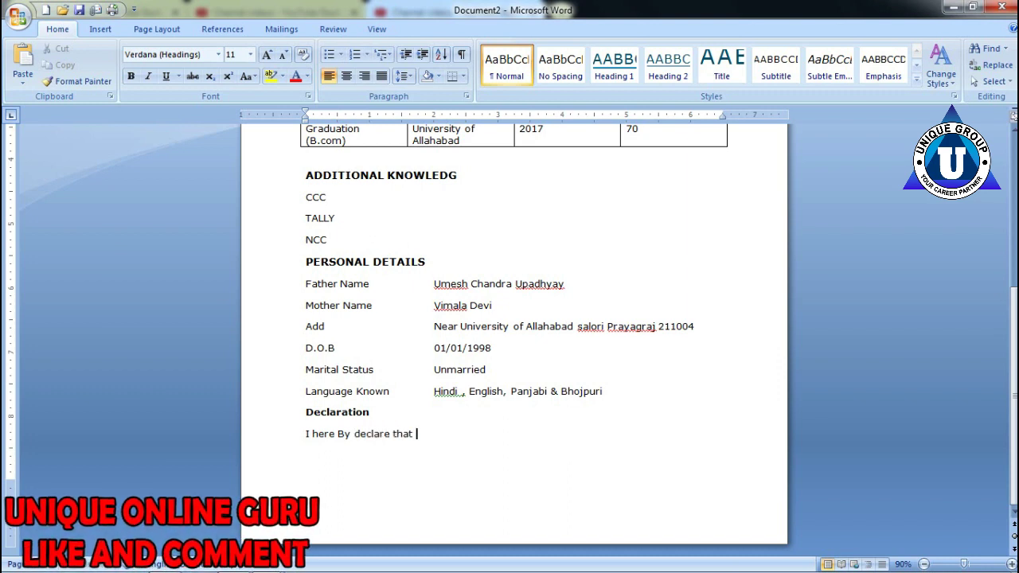
{"action": "type", "text": "the"}
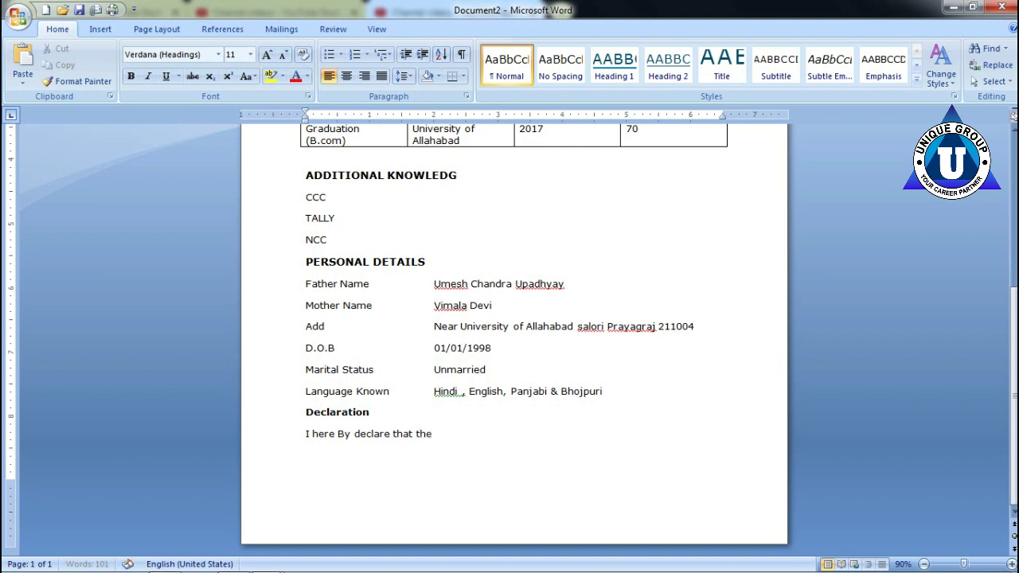
{"action": "type", "text": "nformation"}
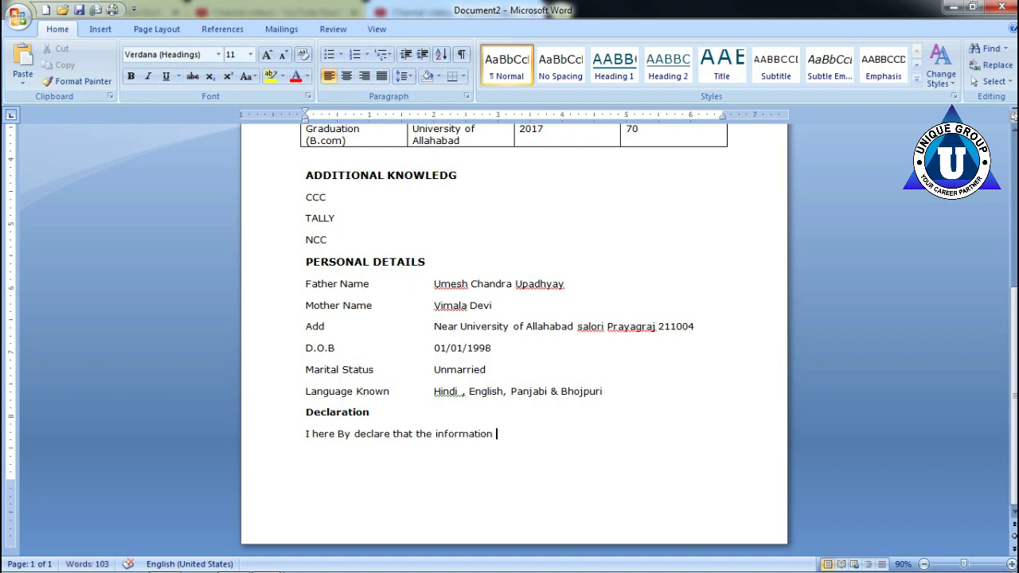
{"action": "type", "text": "gives ab"}
{"action": "type", "text": "ocv"}
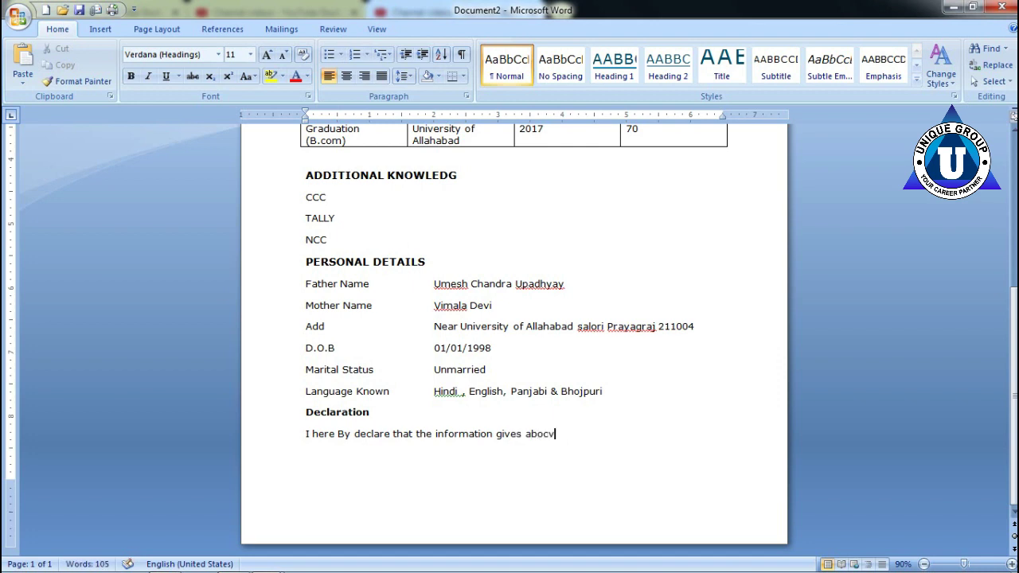
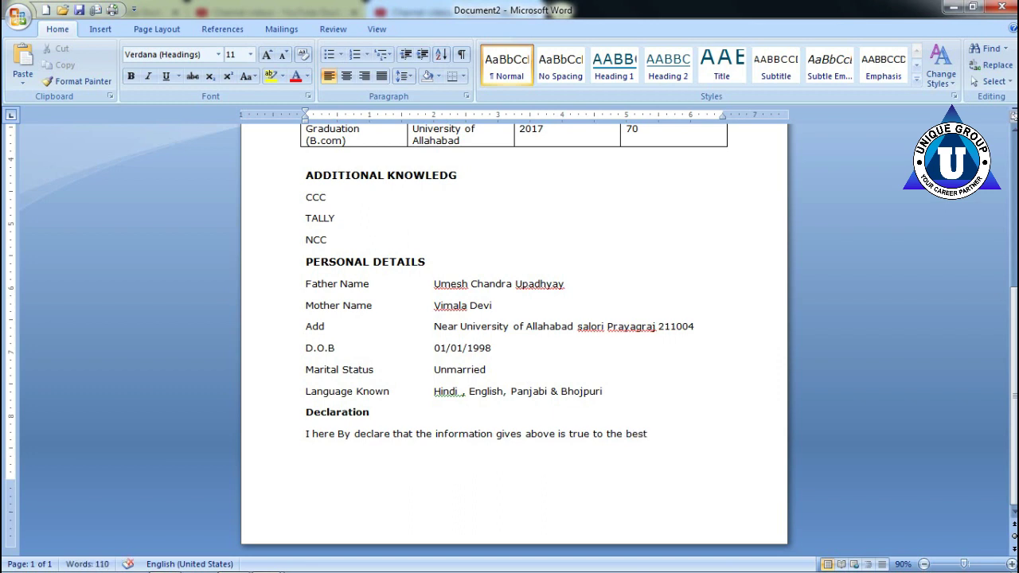
- Complete the declaration with 'of my knowledge', end it with a period, and start a line below
{"action": "type", "text": "of "}
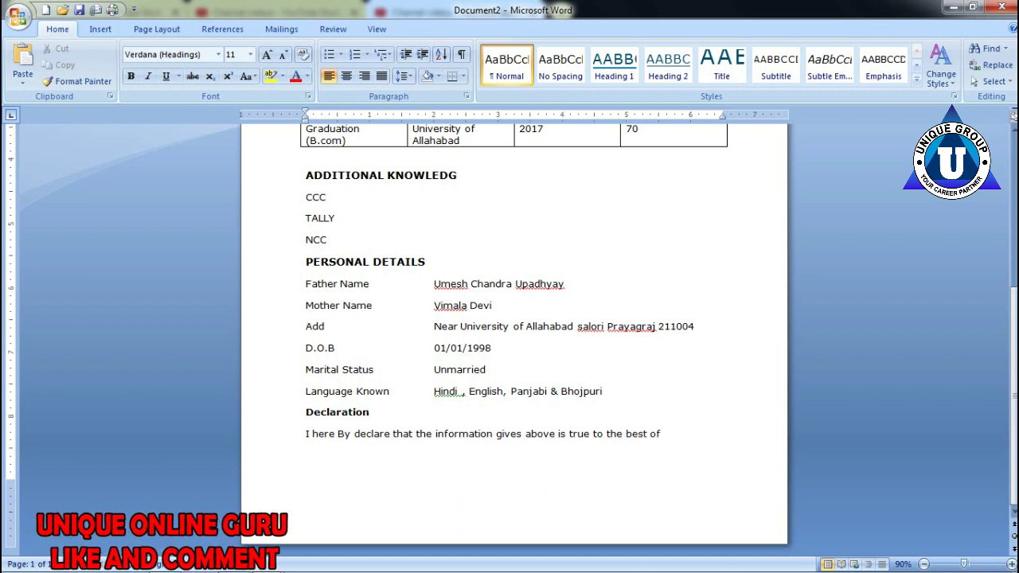
{"action": "type", "text": "my know"}
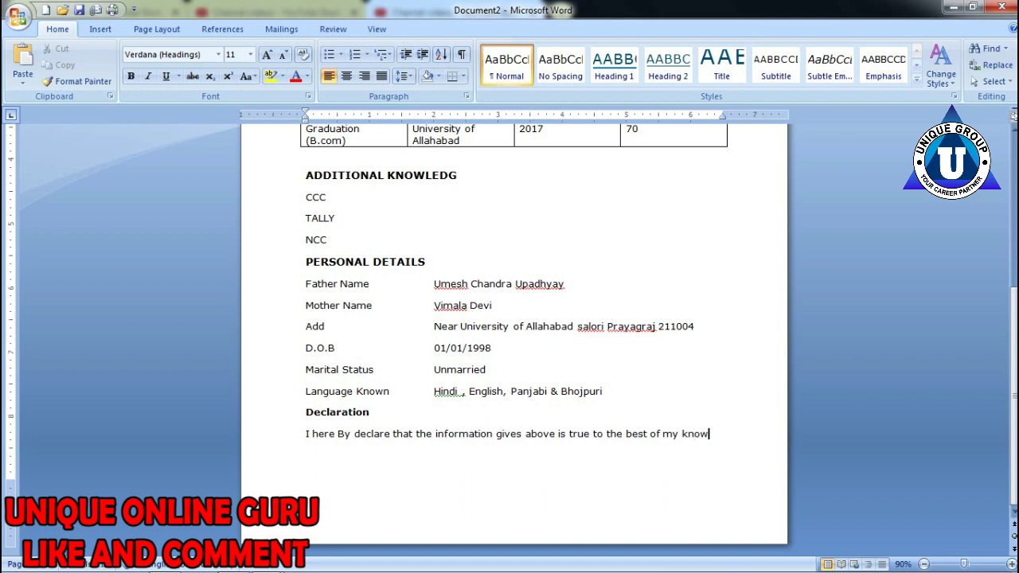
{"action": "type", "text": "led"}
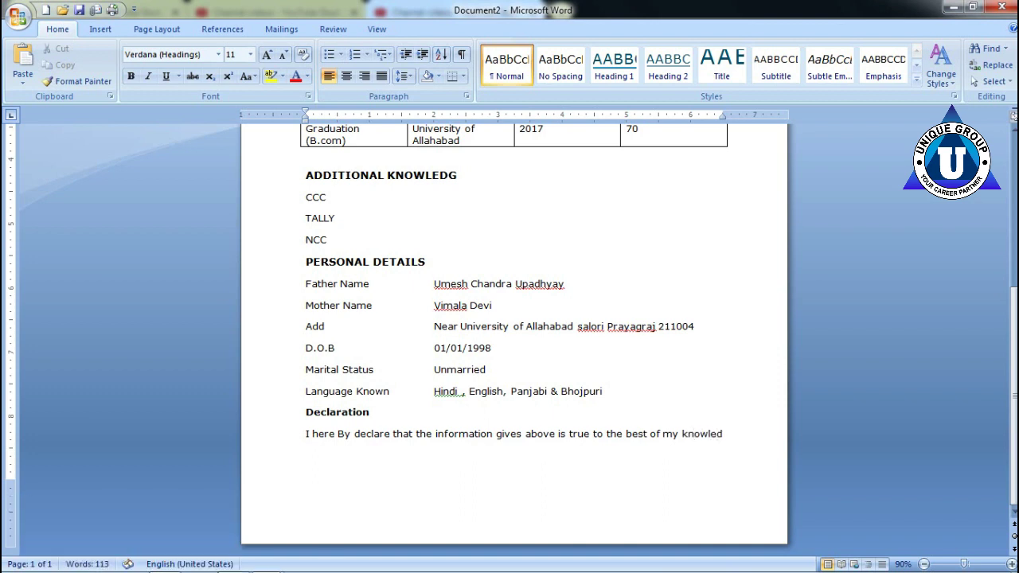
{"action": "type", "text": "ge and belief"}
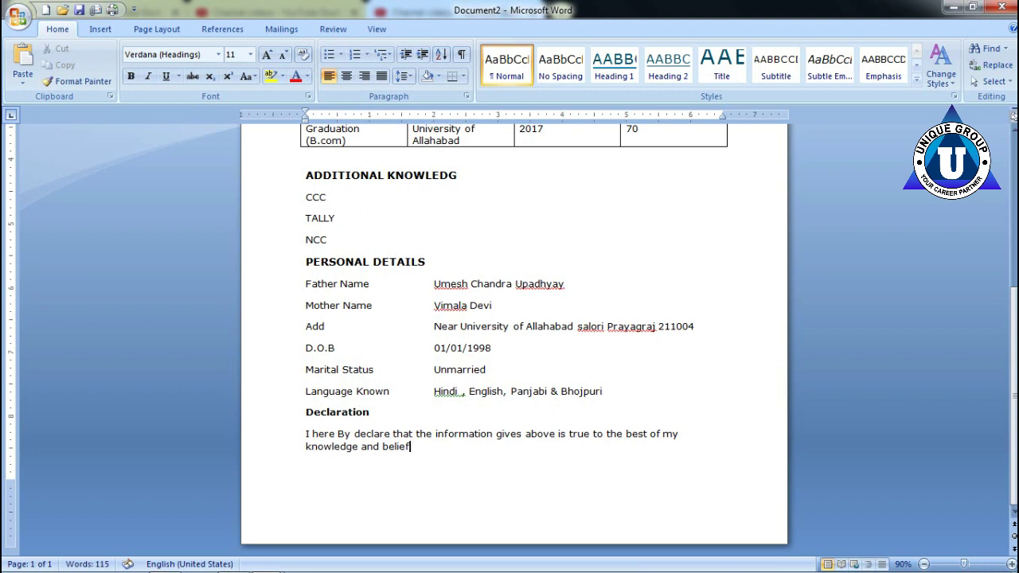
{"action": "type", "text": "."}
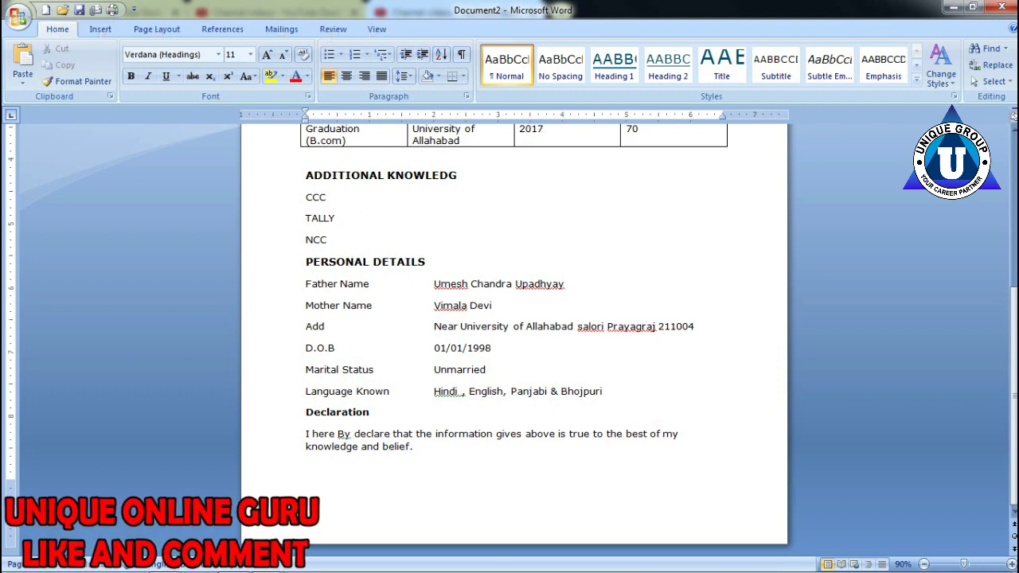
{"action": "key", "text": "BackSpace"}
{"action": "type", "text": "PLACE -..............."}
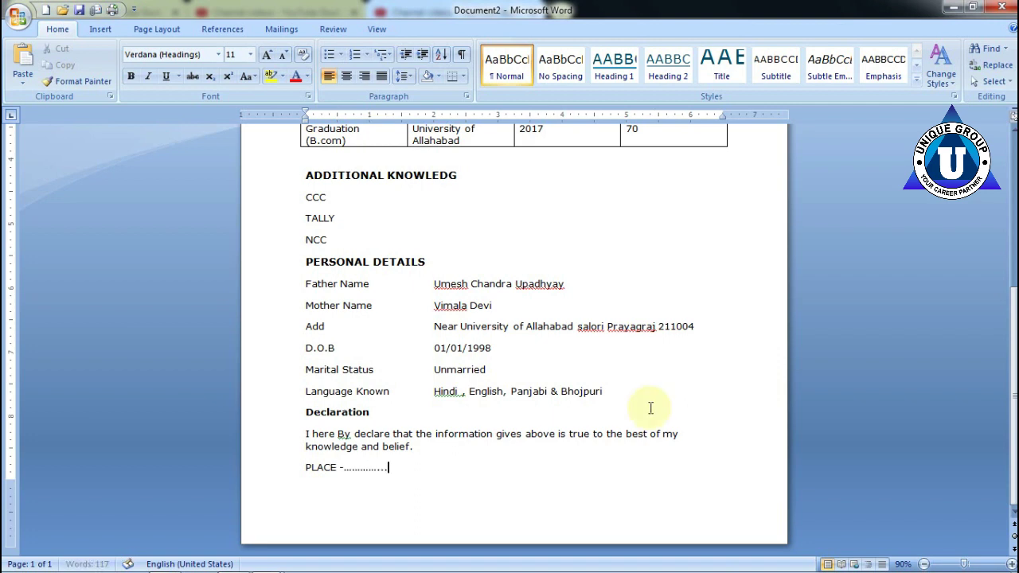
- Add the lines PLACE – PRAYAGRAJ and DATE – 31/03/2020, then select the whole document
{"action": "key", "text": "BackSpace"}
{"action": "key", "text": "BackSpace"}
{"action": "key", "text": "BackSpace"}
{"action": "type", "text": "YAGG"}
{"action": "type", "text": "J"}
{"action": "key", "text": "Return"}
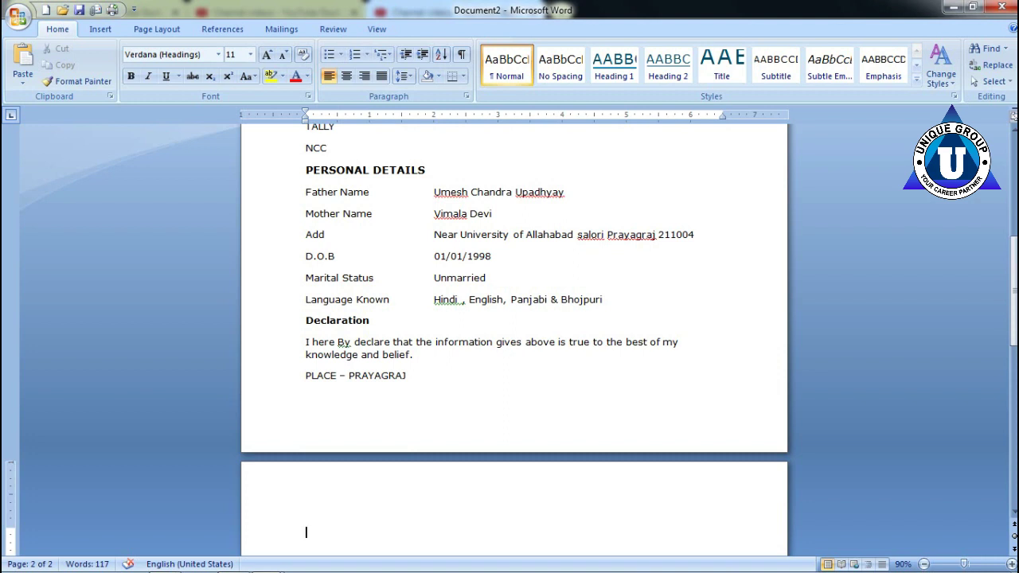
{"action": "type", "text": "DATE -"}
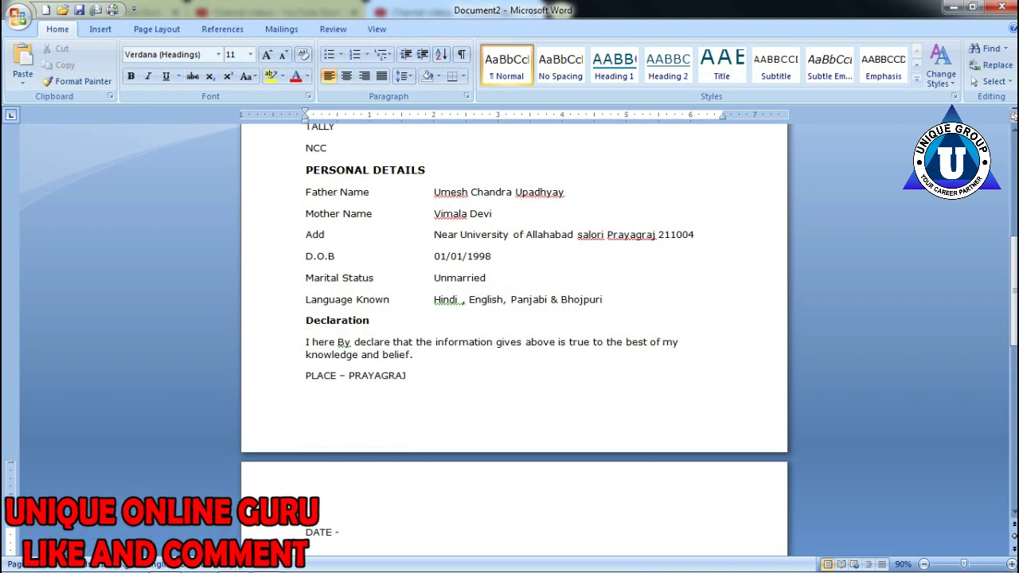
{"action": "type", "text": "/2"}
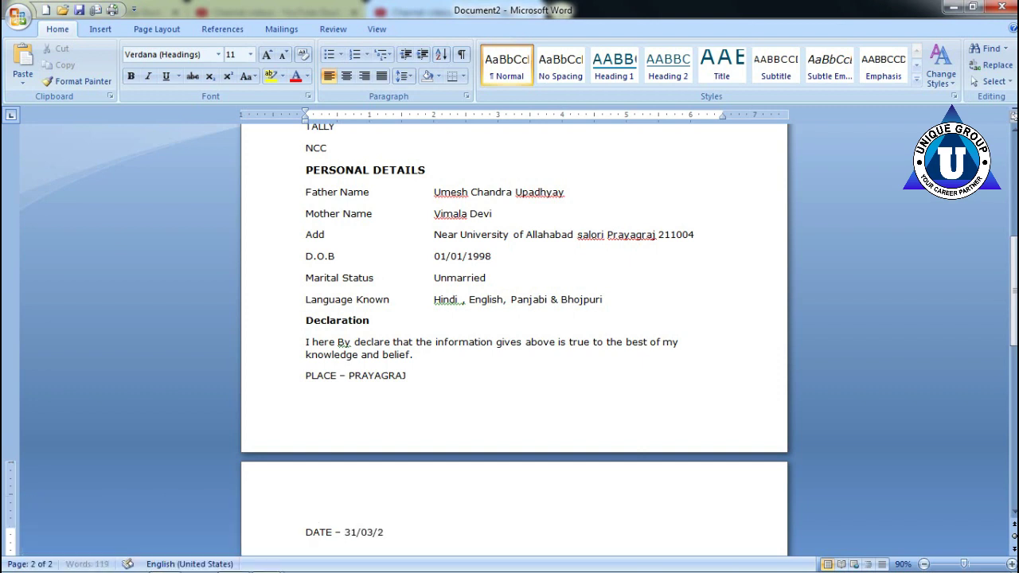
{"action": "type", "text": "20"}
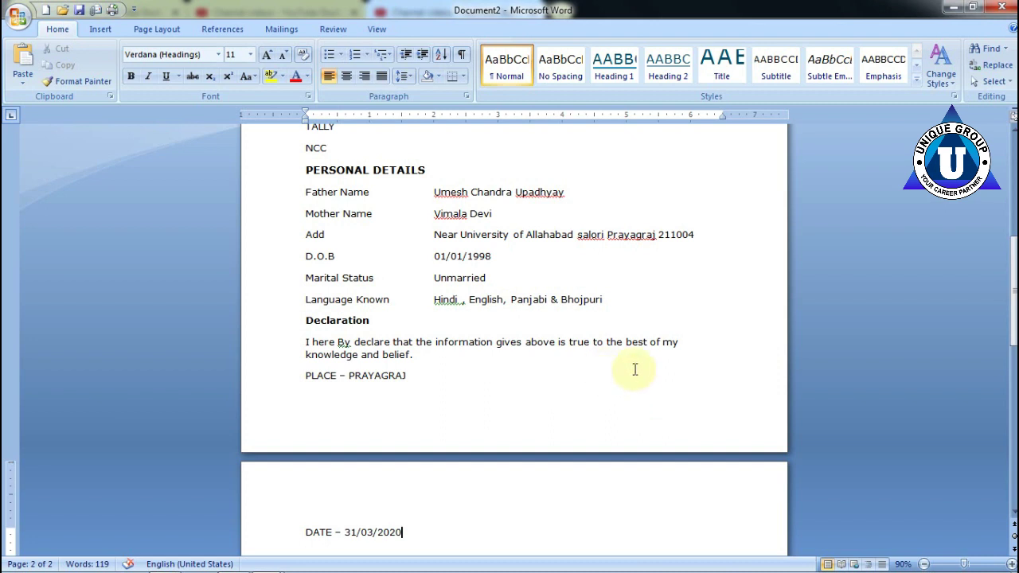
{"action": "key", "text": "ctrl+a"}
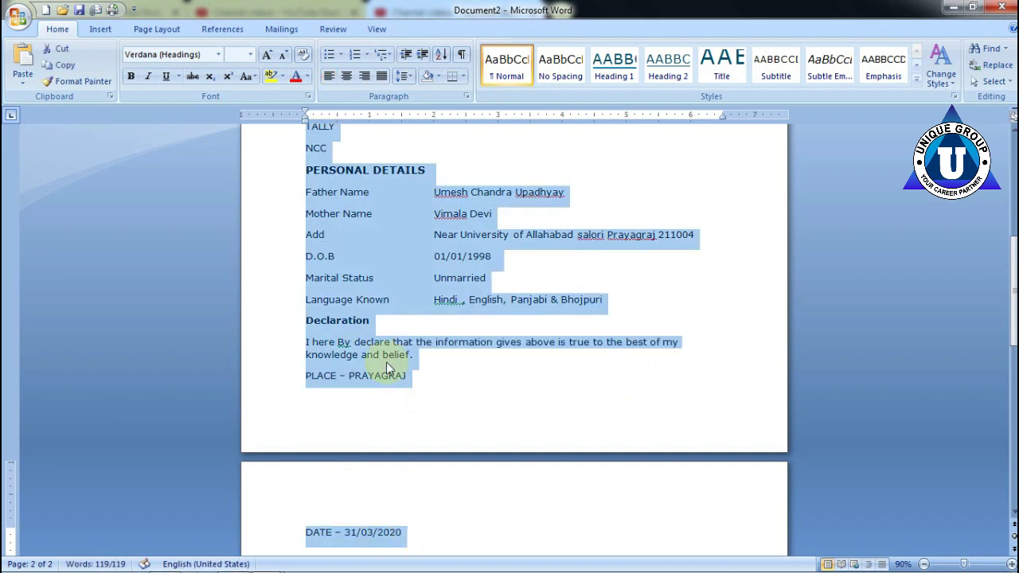
- Shrink all the resume text to 10-point so it fits one page
{"action": "key", "text": "ctrl+shift+comma"}
{"action": "left_click", "coordinate": [387, 360]}
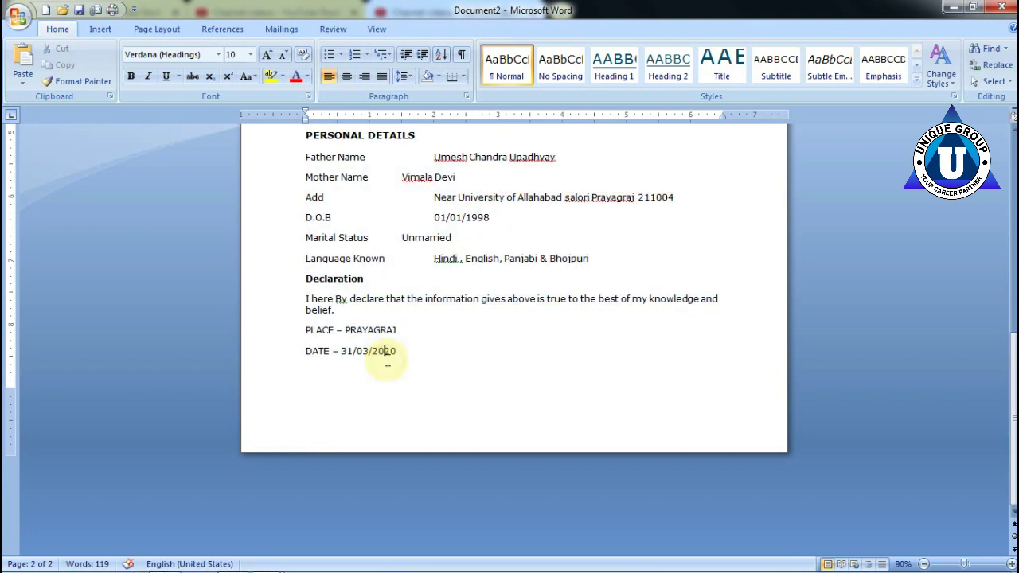
{"action": "scroll", "coordinate": [436, 348], "scroll_direction": "up", "scroll_amount": 4}
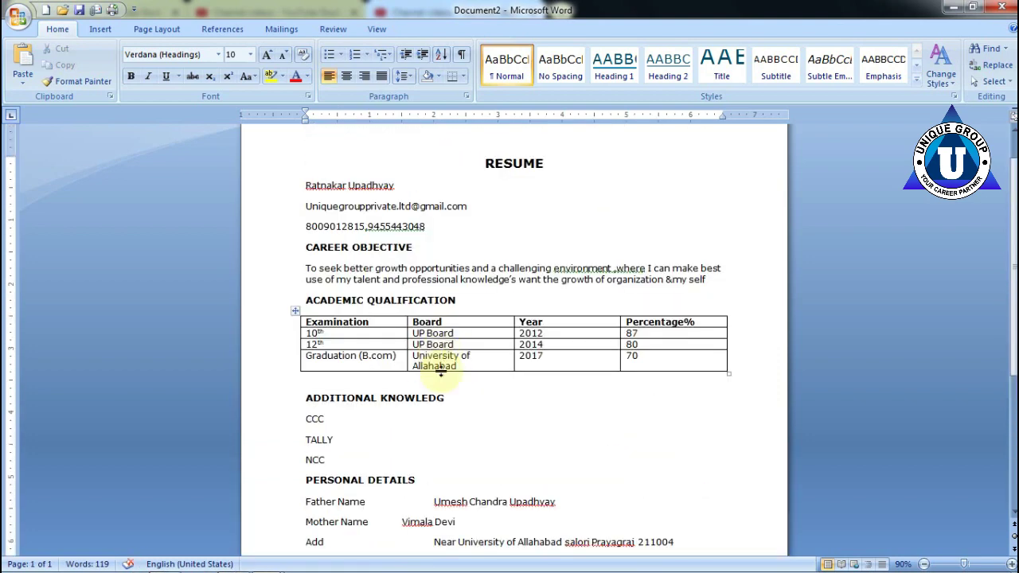
{"action": "scroll", "coordinate": [440, 373], "scroll_direction": "down", "scroll_amount": 3}
{"action": "scroll", "coordinate": [455, 357], "scroll_direction": "down", "scroll_amount": 3}
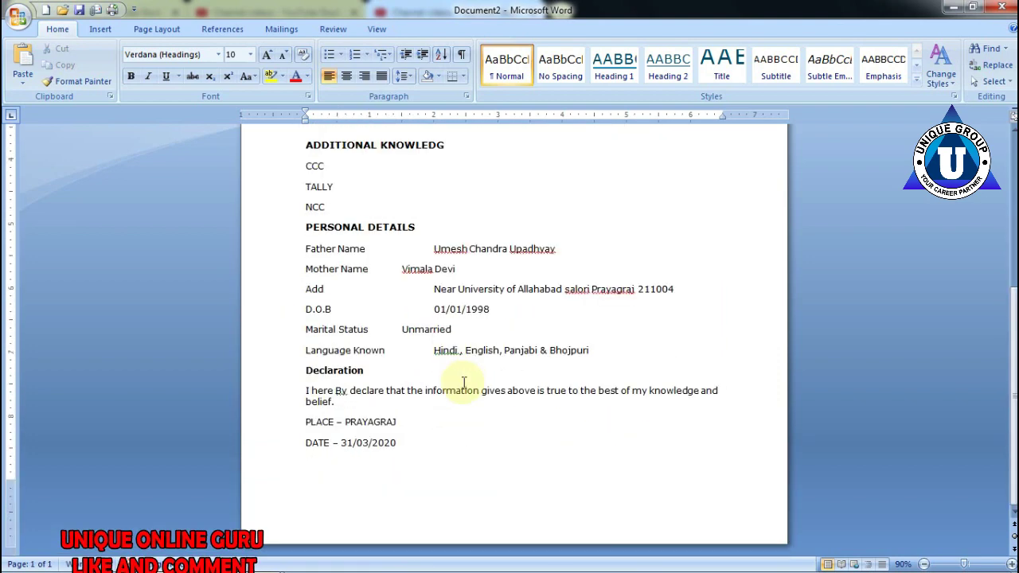
- Tab to the right end of the DATE line and type the applicant's name
{"action": "left_click", "coordinate": [465, 445]}
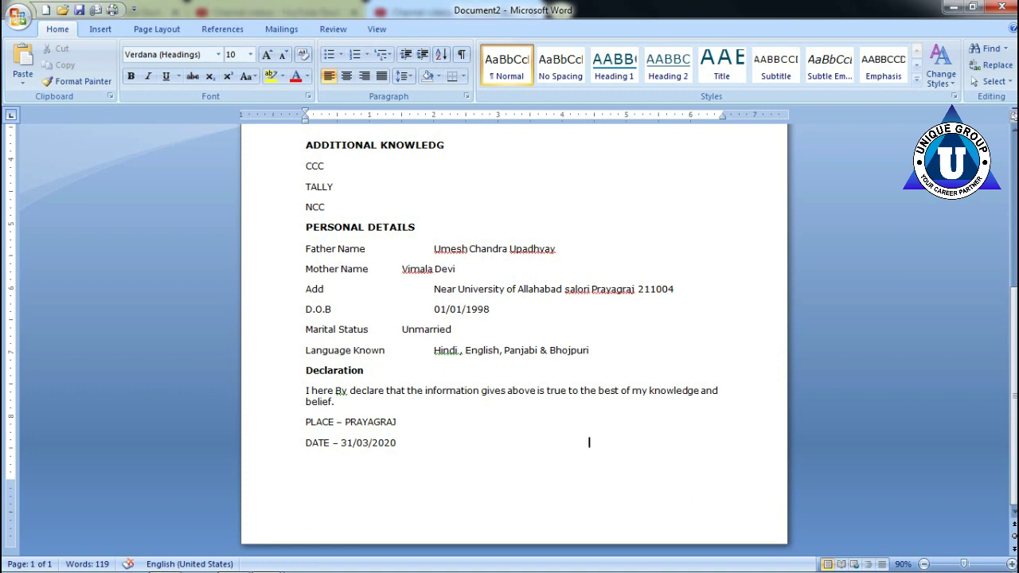
{"action": "key", "text": "Tab"}
{"action": "key", "text": "Tab"}
{"action": "key", "text": "Tab"}
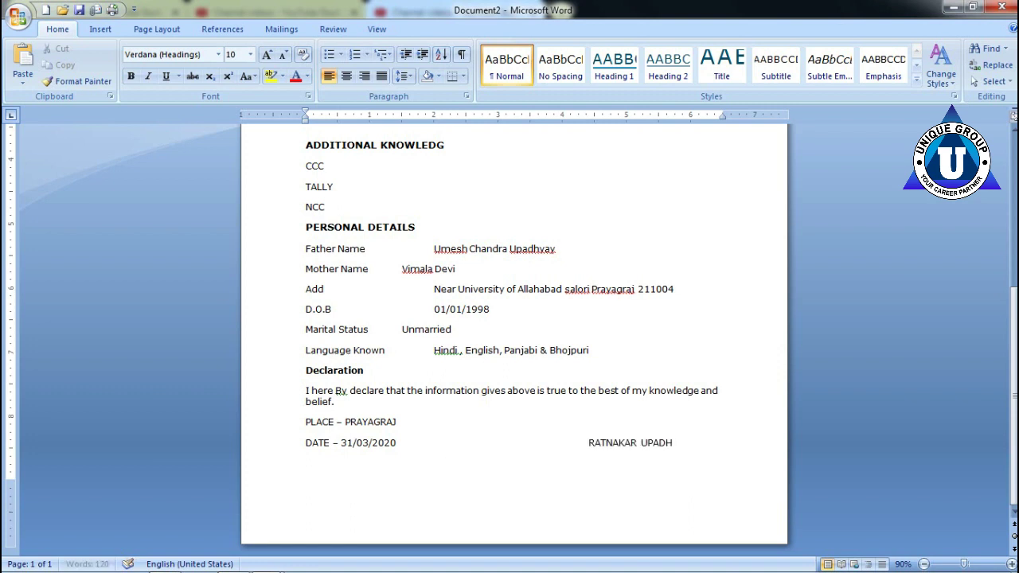
- Tab-align the Unmarried and Mother Name values with the other personal details
{"action": "left_click", "coordinate": [401, 329]}
{"action": "key", "text": "Tab"}
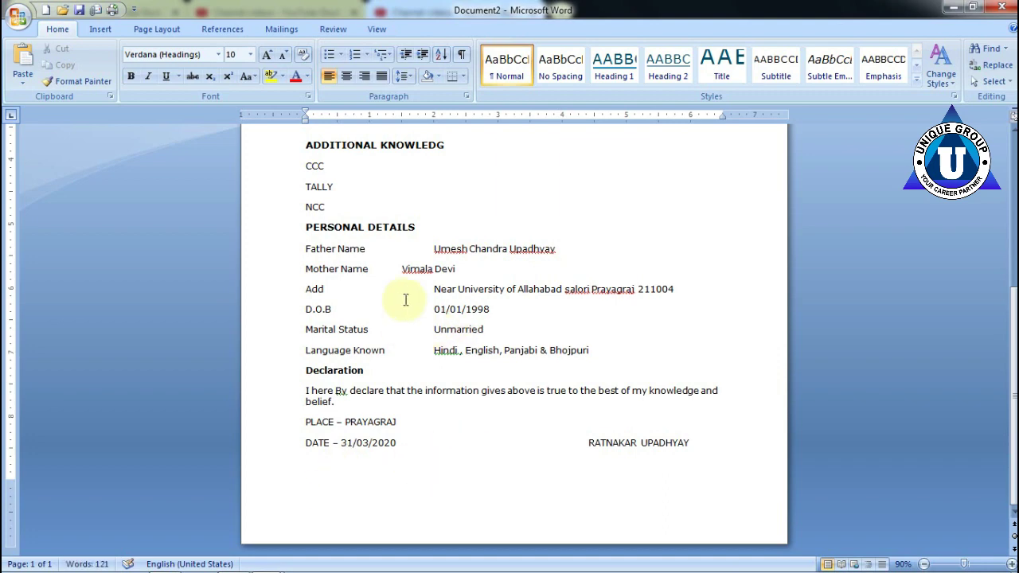
{"action": "left_click", "coordinate": [401, 269]}
{"action": "key", "text": "Tab"}
{"action": "scroll", "coordinate": [500, 357], "scroll_direction": "up", "scroll_amount": 5}
{"action": "scroll", "coordinate": [510, 357], "scroll_direction": "up", "scroll_amount": 3}
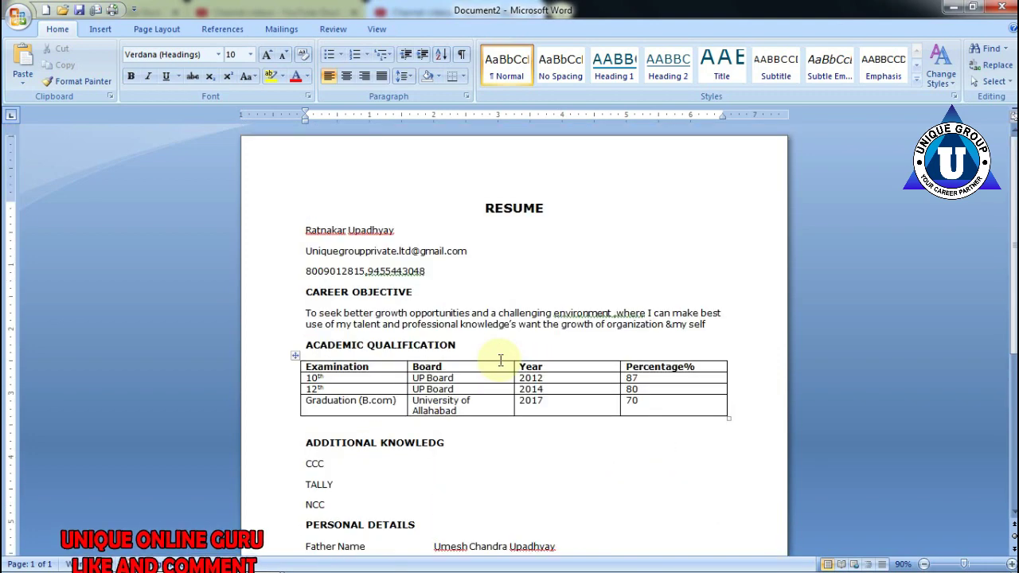
{"action": "scroll", "coordinate": [501, 361], "scroll_direction": "down", "scroll_amount": 5}
{"action": "scroll", "coordinate": [500, 360], "scroll_direction": "down", "scroll_amount": 5, "text": "ctrl"}
{"action": "scroll", "coordinate": [497, 362], "scroll_direction": "up", "scroll_amount": 5, "text": "ctrl"}
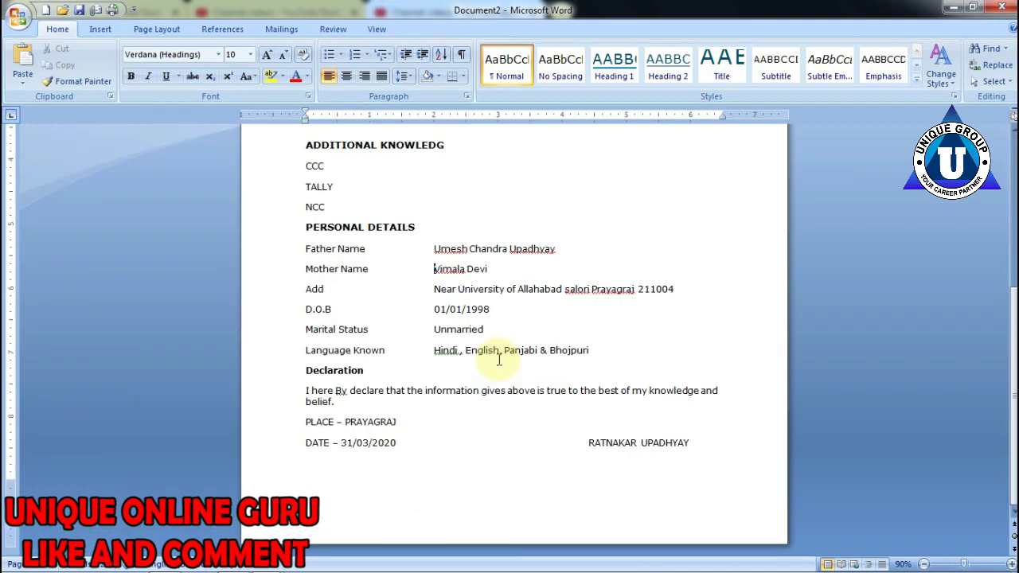
{"action": "scroll", "coordinate": [499, 360], "scroll_direction": "up", "scroll_amount": 2, "text": "ctrl"}
{"action": "scroll", "coordinate": [499, 360], "scroll_direction": "up", "scroll_amount": 10}
{"action": "scroll", "coordinate": [505, 358], "scroll_direction": "up", "scroll_amount": 1}
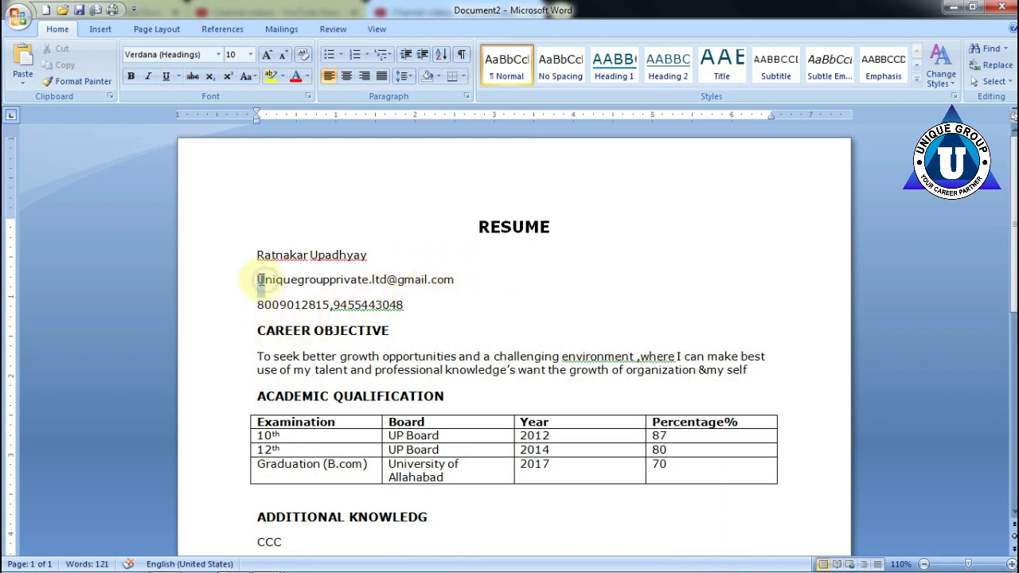
- Lowercase the e-mail's first letter and reduce the name, e-mail and phone lines to size 9
{"action": "left_click_drag", "start_coordinate": [257, 280], "coordinate": [262, 284]}
{"action": "type", "text": "u"}
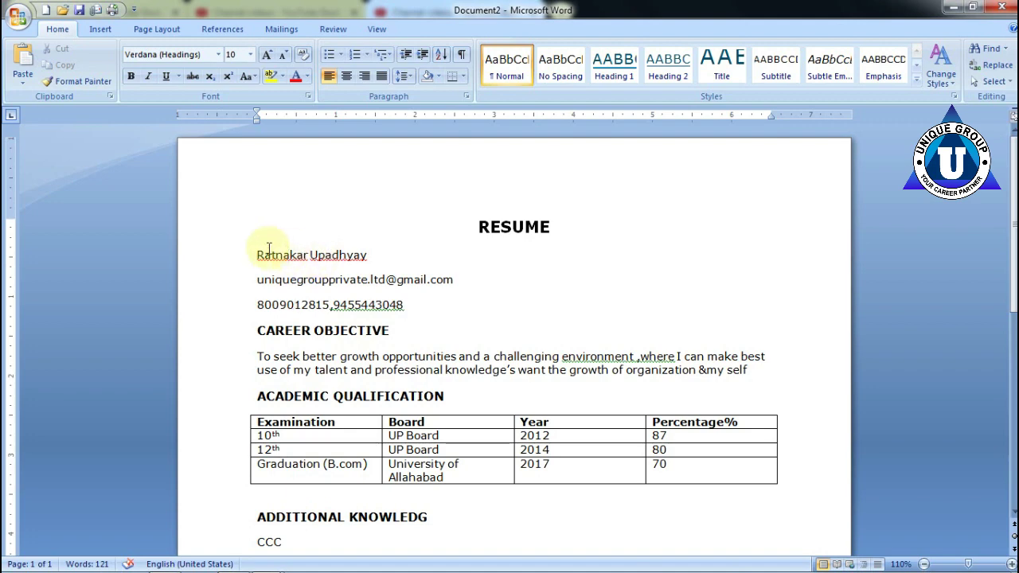
{"action": "left_click_drag", "start_coordinate": [258, 255], "coordinate": [385, 321]}
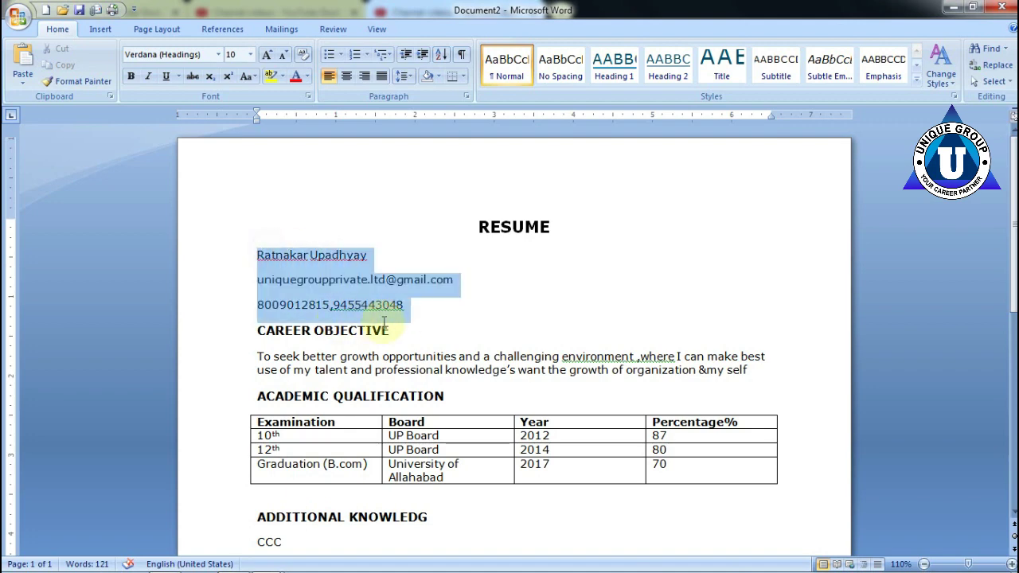
{"action": "left_click", "coordinate": [284, 54]}
{"action": "left_click", "coordinate": [497, 270]}
{"action": "scroll", "coordinate": [354, 380], "scroll_direction": "down", "scroll_amount": 6}
{"action": "scroll", "coordinate": [358, 382], "scroll_direction": "down", "scroll_amount": 6}
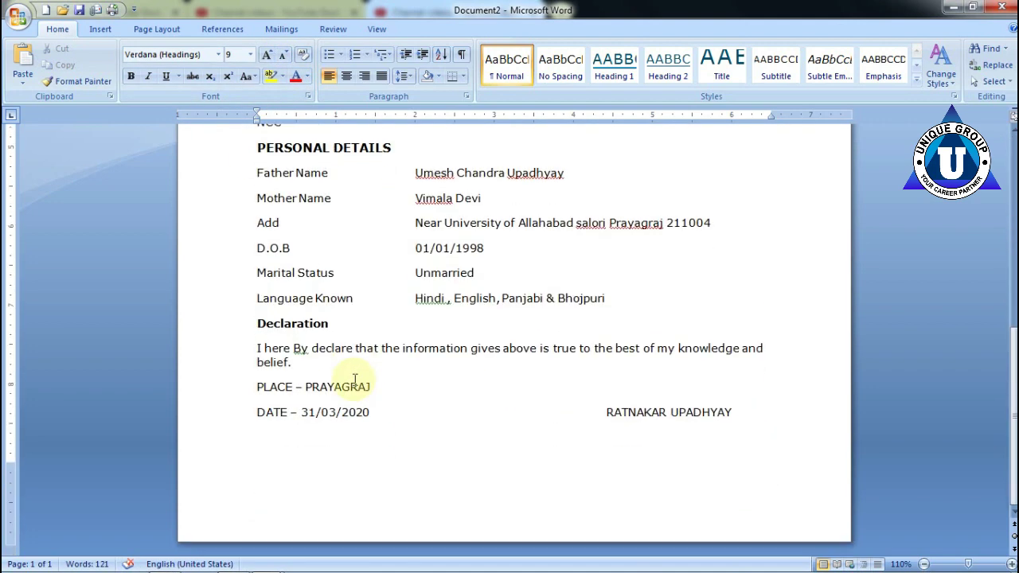
{"action": "scroll", "coordinate": [354, 379], "scroll_direction": "up", "scroll_amount": 4}
- Shrink the text from ADDITIONAL KNOWLEDGE onward by one point size
{"action": "left_click_drag", "start_coordinate": [256, 206], "coordinate": [802, 568]}
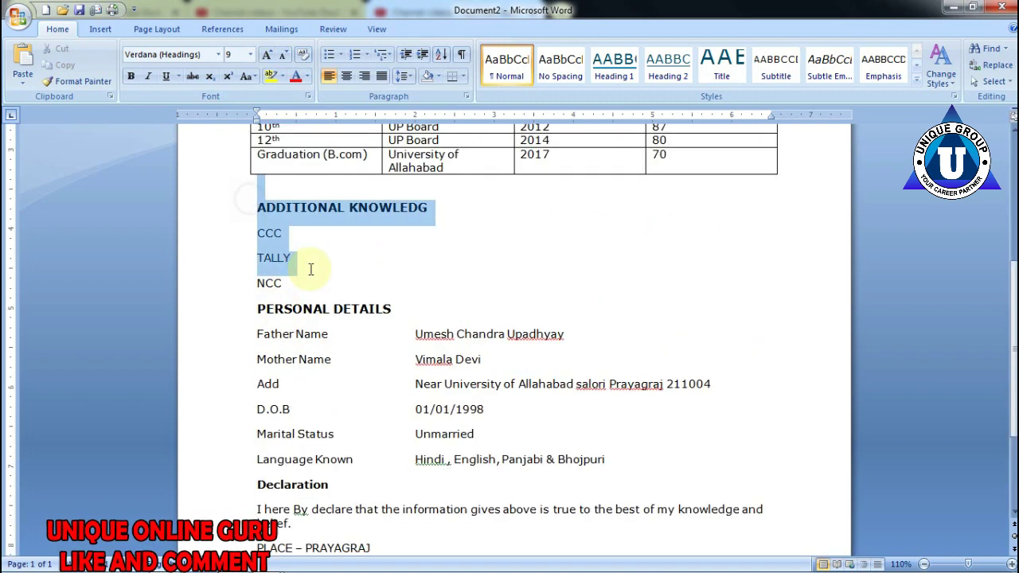
{"action": "key", "text": "ctrl+bracketleft"}
{"action": "key", "text": "ctrl+bracketleft"}
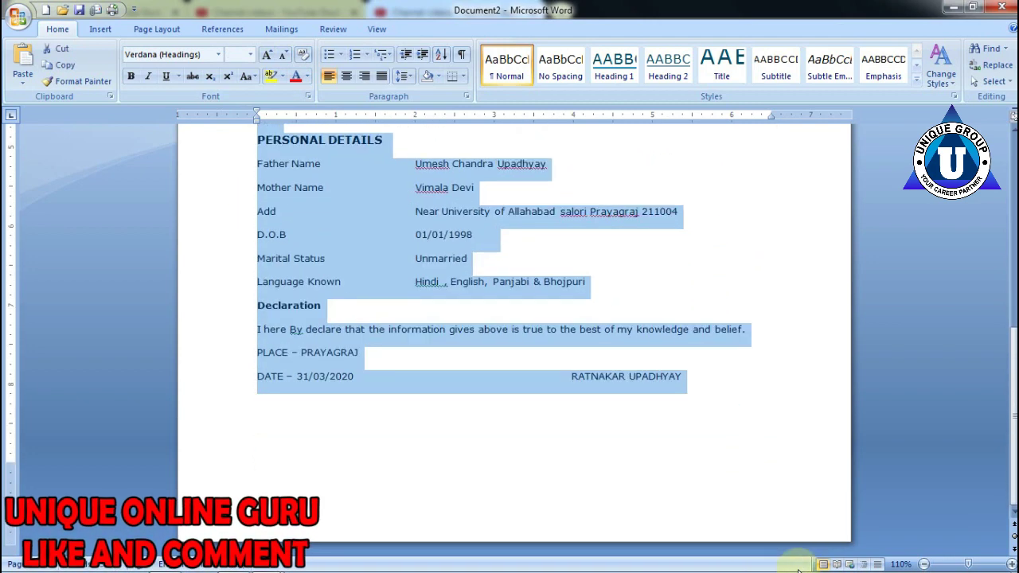
{"action": "scroll", "coordinate": [800, 557], "scroll_direction": "up", "scroll_amount": 7}
{"action": "scroll", "coordinate": [800, 558], "scroll_direction": "up", "scroll_amount": 3}
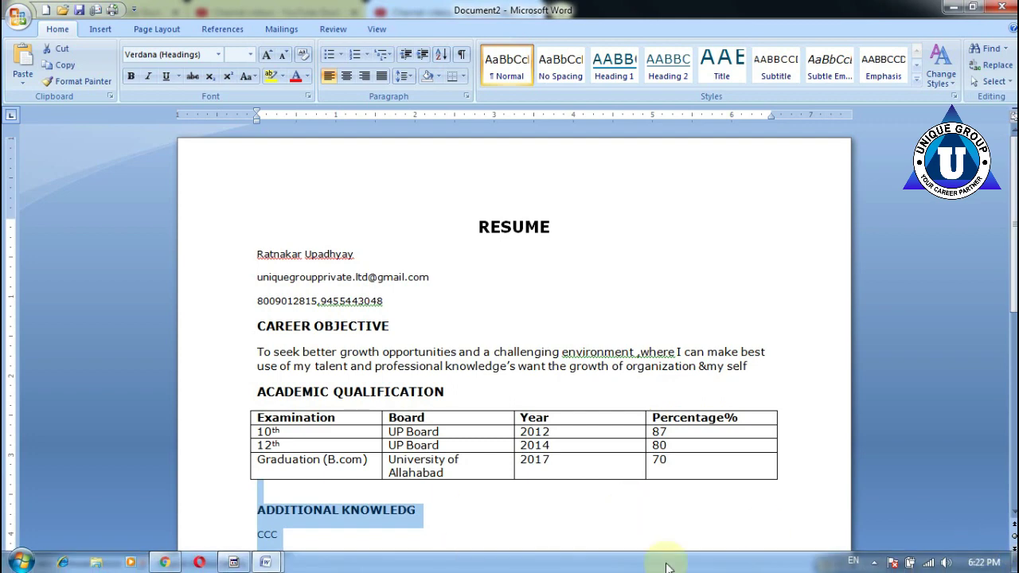
{"action": "left_click", "coordinate": [633, 399]}
{"action": "scroll", "coordinate": [633, 398], "scroll_direction": "down", "scroll_amount": 9}
{"action": "scroll", "coordinate": [613, 401], "scroll_direction": "up", "scroll_amount": 4}
{"action": "scroll", "coordinate": [630, 401], "scroll_direction": "up", "scroll_amount": 1}
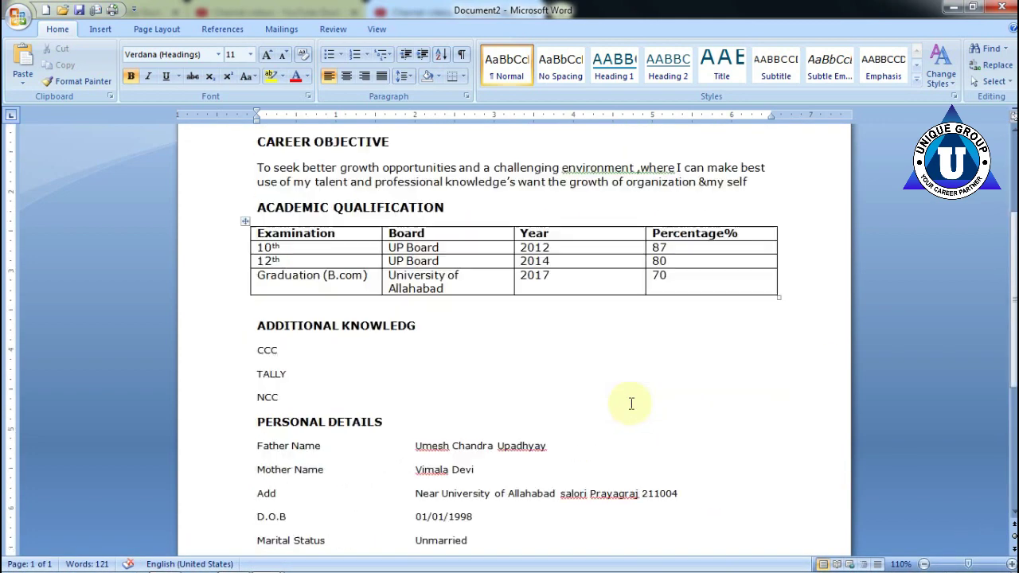
{"action": "scroll", "coordinate": [631, 402], "scroll_direction": "down", "scroll_amount": 6}
- Close the document so Word asks whether to save changes to Document2
{"action": "left_click_drag", "start_coordinate": [683, 376], "coordinate": [587, 369]}
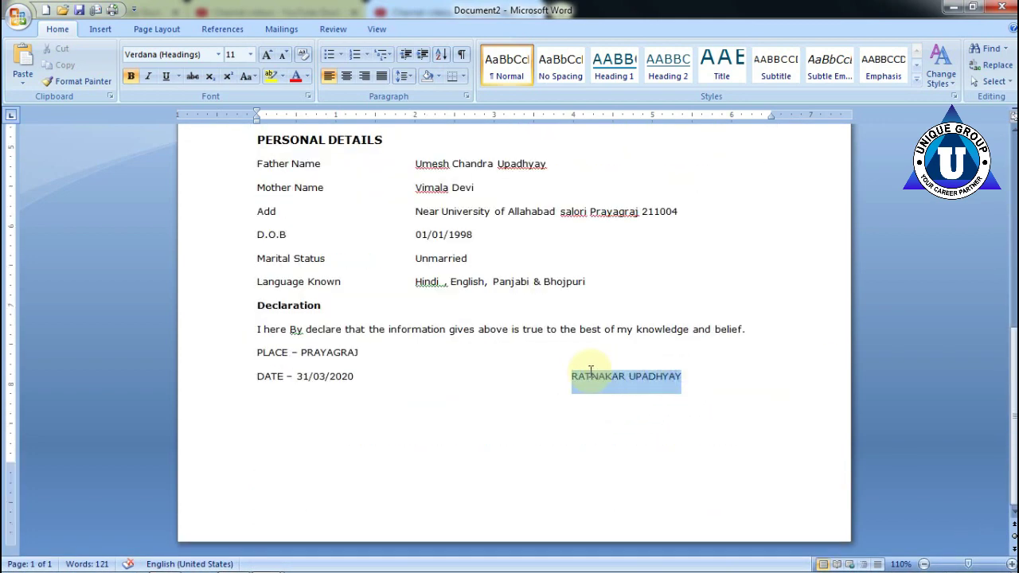
{"action": "left_click", "coordinate": [586, 370]}
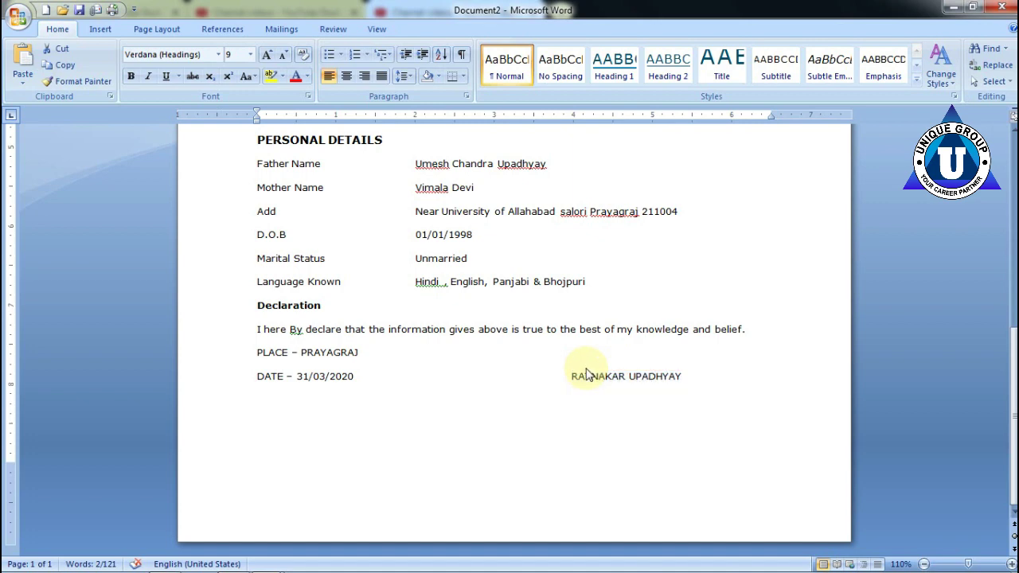
{"action": "key", "text": "ctrl+w"}
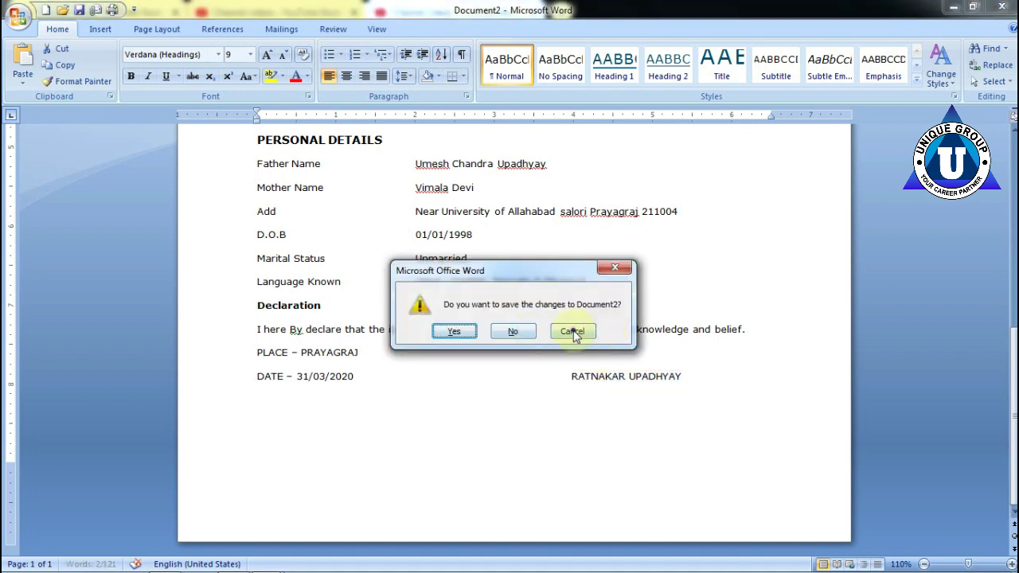
- Cancel the save prompt and undo the stray typing, junk lines and extra second page
{"action": "left_click", "coordinate": [572, 331]}
{"action": "scroll", "coordinate": [611, 346], "scroll_direction": "up", "scroll_amount": 5}
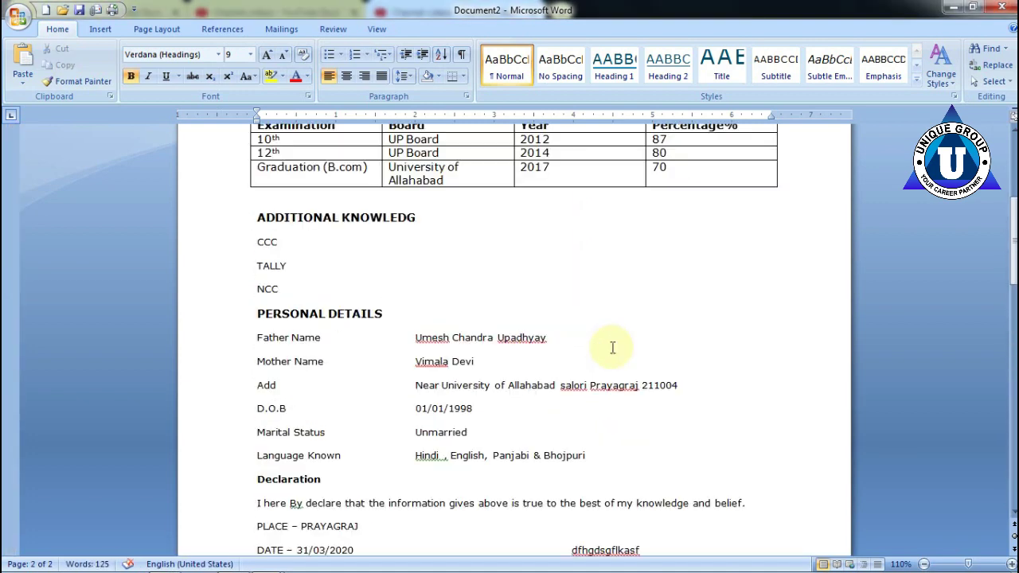
{"action": "scroll", "coordinate": [619, 356], "scroll_direction": "up", "scroll_amount": 4}
{"action": "scroll", "coordinate": [618, 357], "scroll_direction": "up", "scroll_amount": 1, "text": "ctrl"}
{"action": "key", "text": "ctrl+z"}
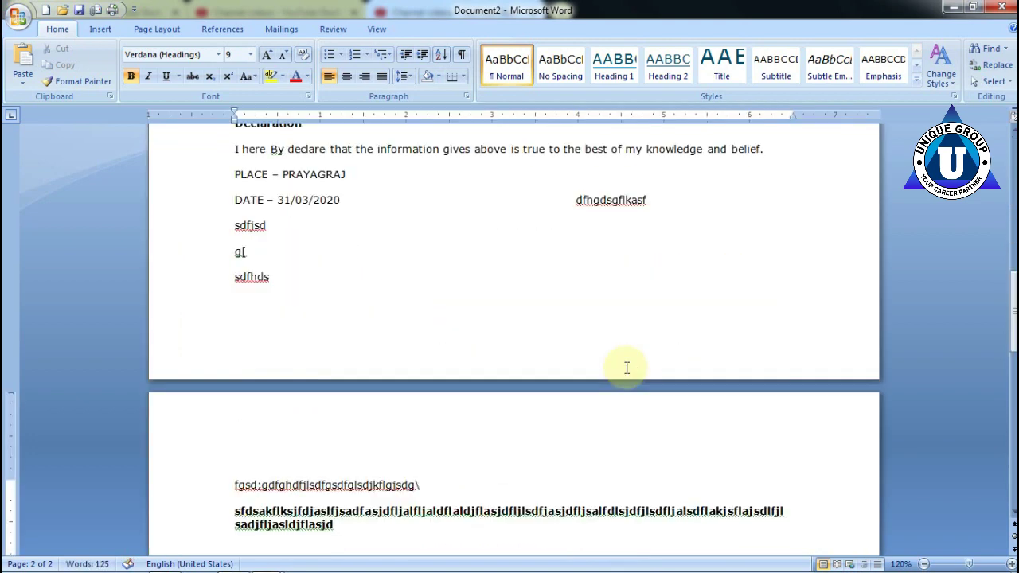
{"action": "key", "text": "ctrl+z"}
{"action": "key", "text": "ctrl+z"}
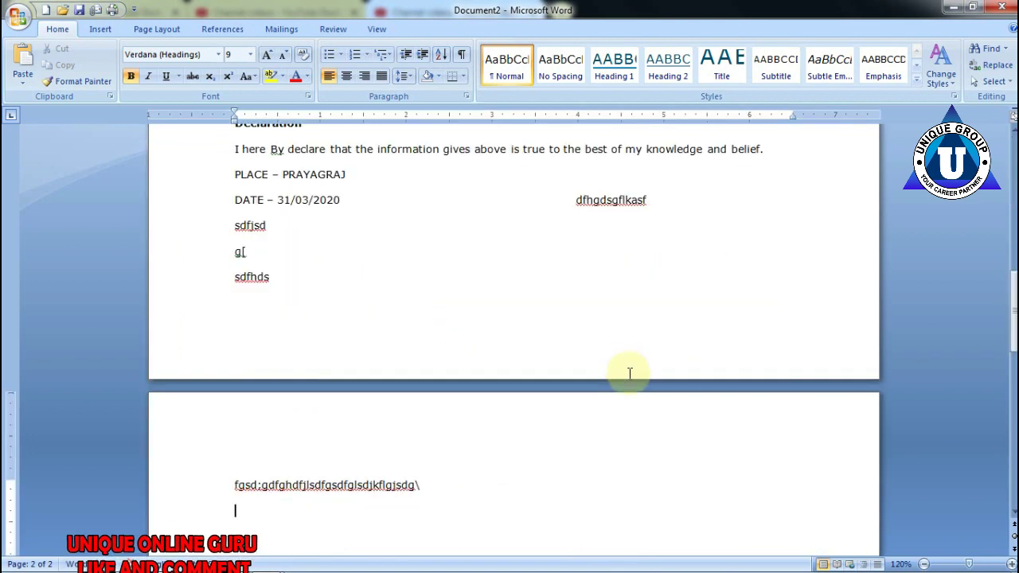
{"action": "key", "text": "ctrl+z"}
{"action": "key", "text": "ctrl+z"}
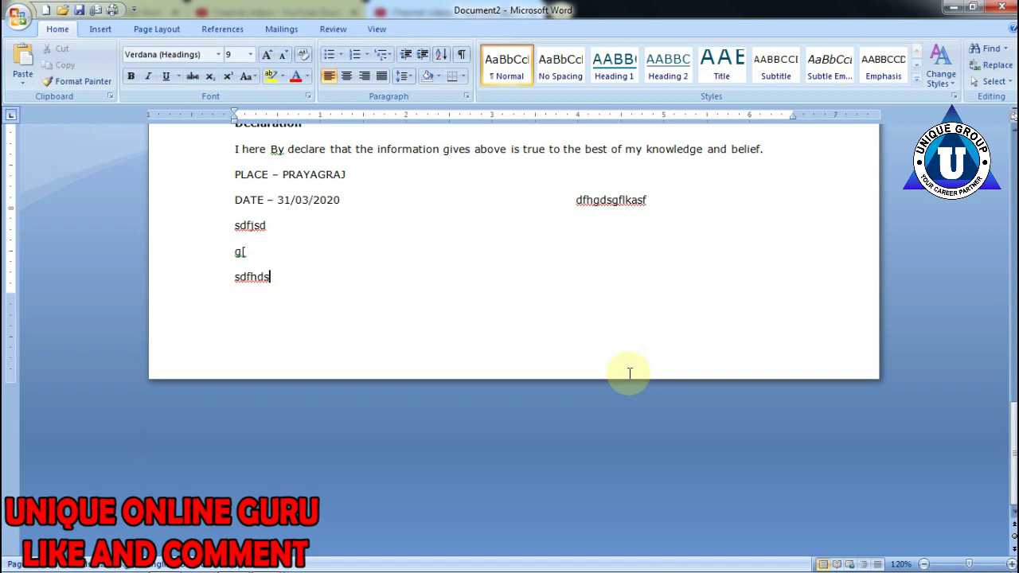
{"action": "key", "text": "ctrl+z"}
{"action": "key", "text": "ctrl+z"}
{"action": "key", "text": "ctrl+z"}
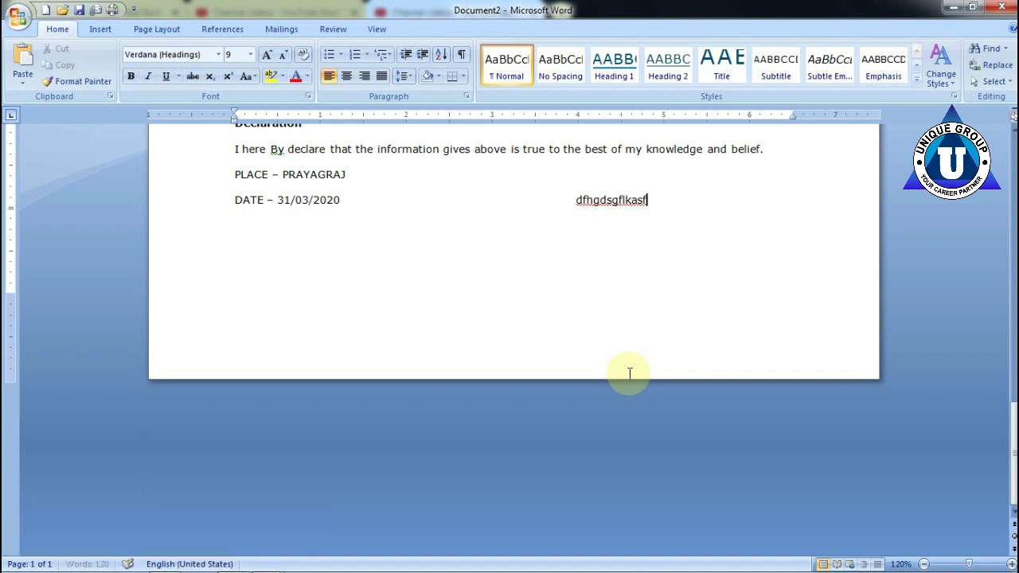
{"action": "key", "text": "ctrl+z"}
{"action": "key", "text": "ctrl+z"}
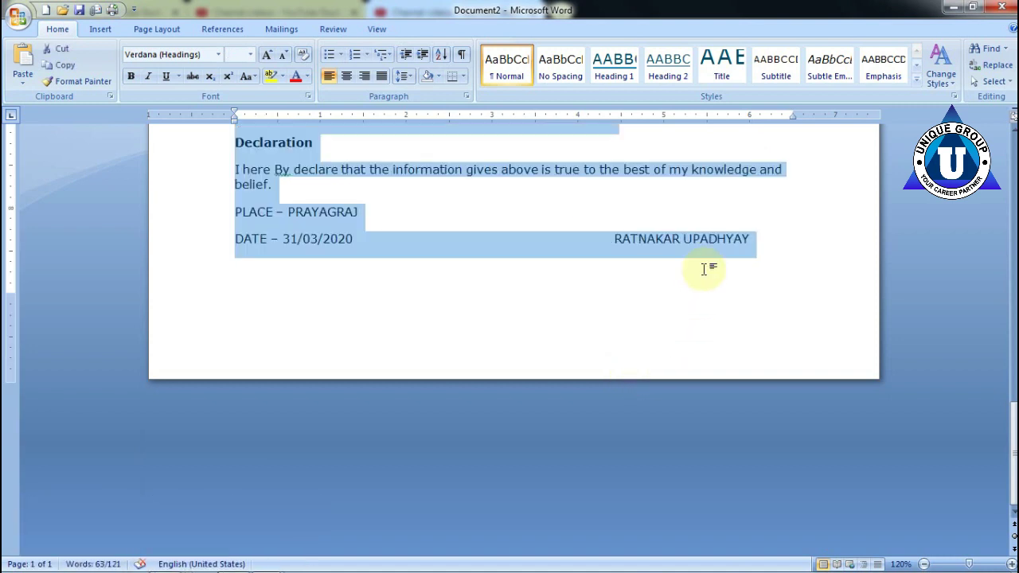
{"action": "key", "text": "ctrl+z"}
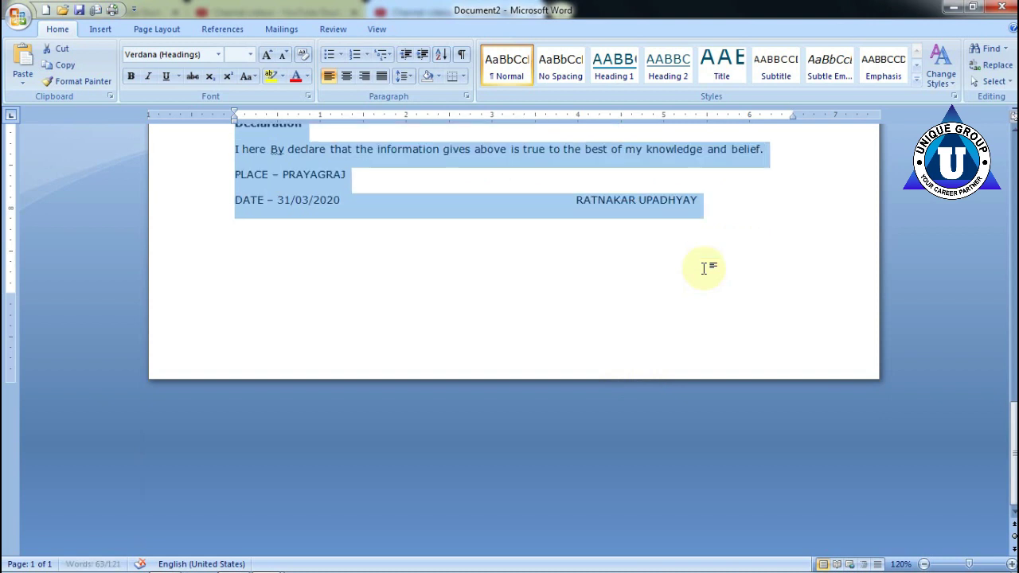
- Bold the applicant's name at the end of the DATE line
{"action": "left_click", "coordinate": [705, 202]}
{"action": "left_click_drag", "start_coordinate": [705, 202], "coordinate": [577, 200]}
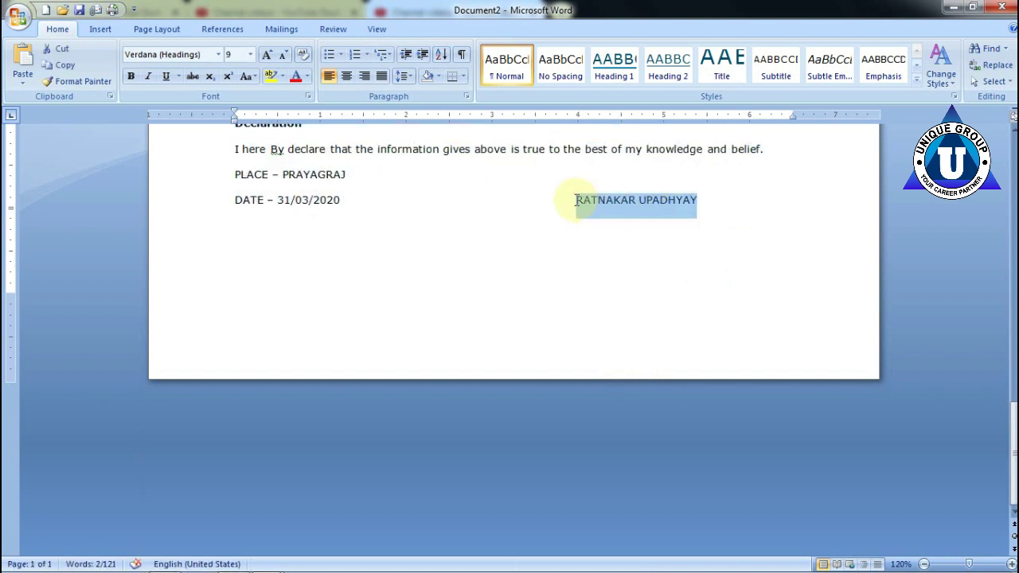
{"action": "key", "text": "ctrl+b"}
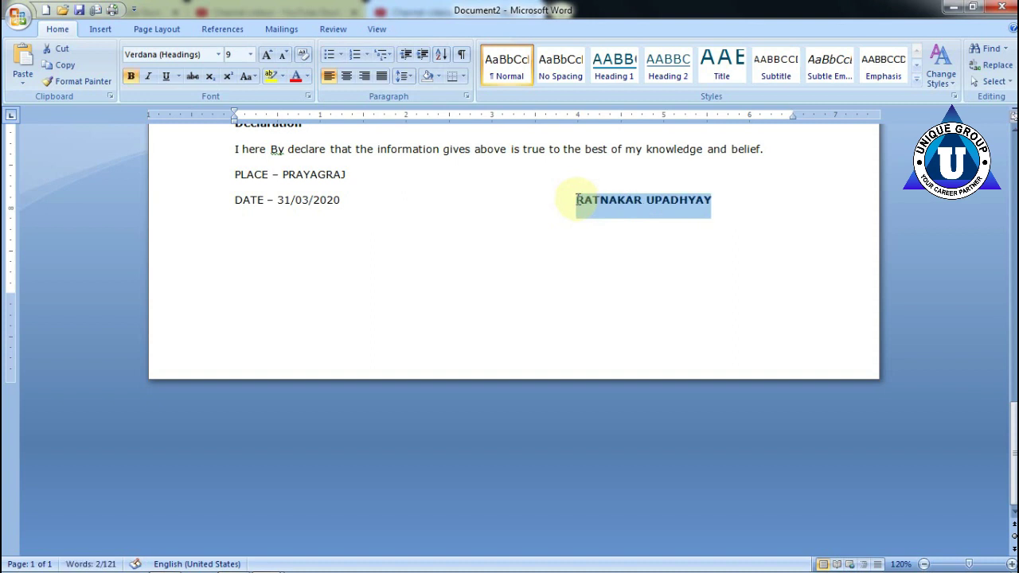
- Bold the PLACE and DATE labels, keeping PRAYAGRAJ unbolded
{"action": "scroll", "coordinate": [265, 232], "scroll_direction": "up", "scroll_amount": 1}
{"action": "left_click_drag", "start_coordinate": [269, 220], "coordinate": [230, 217]}
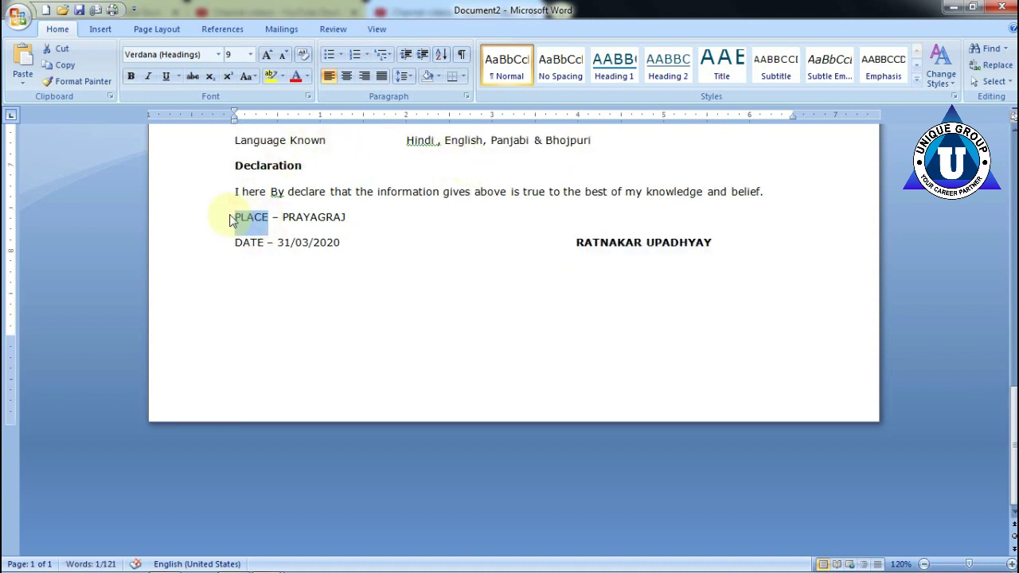
{"action": "key", "text": "ctrl+b"}
{"action": "left_click", "coordinate": [262, 242]}
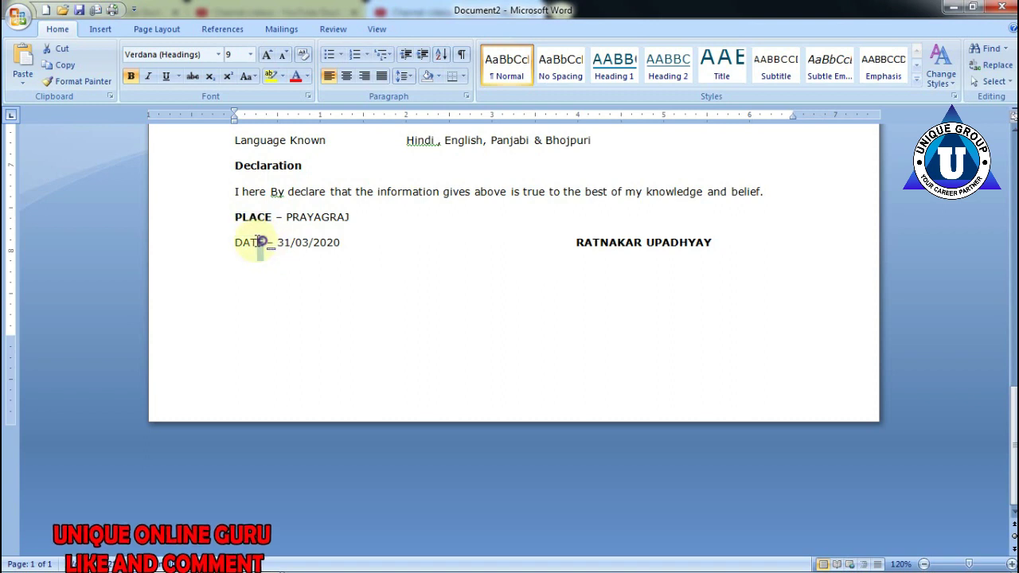
{"action": "left_click_drag", "start_coordinate": [266, 242], "coordinate": [200, 212]}
{"action": "key", "text": "ctrl+b"}
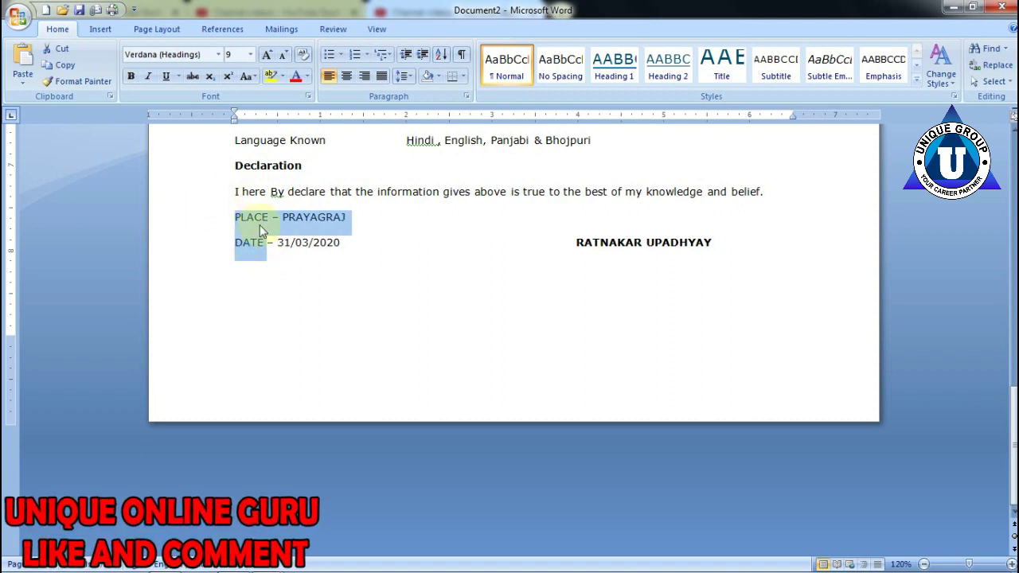
{"action": "left_click", "coordinate": [273, 242]}
{"action": "left_click_drag", "start_coordinate": [263, 242], "coordinate": [203, 227]}
{"action": "key", "text": "ctrl+b"}
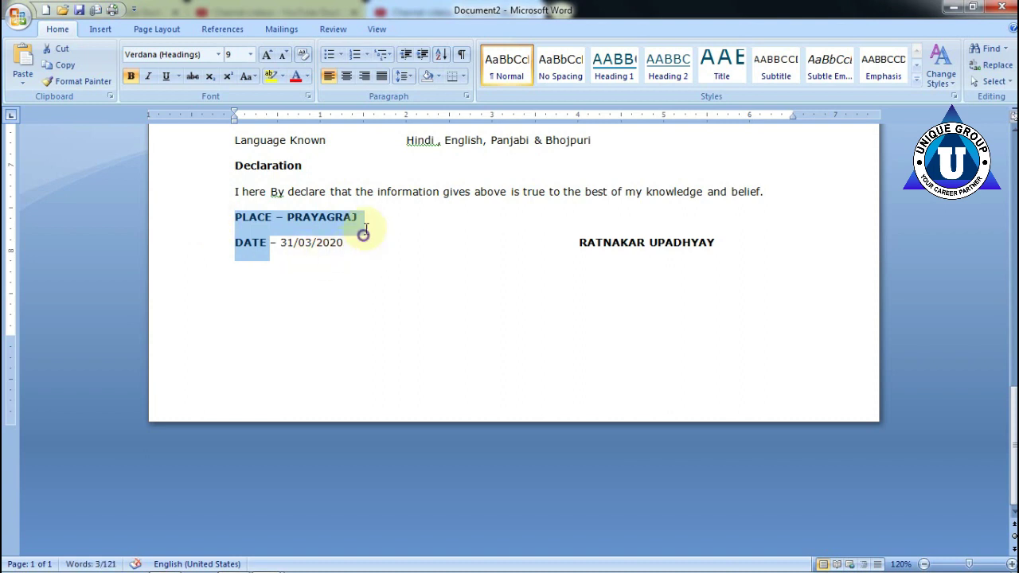
{"action": "left_click_drag", "start_coordinate": [363, 232], "coordinate": [288, 218]}
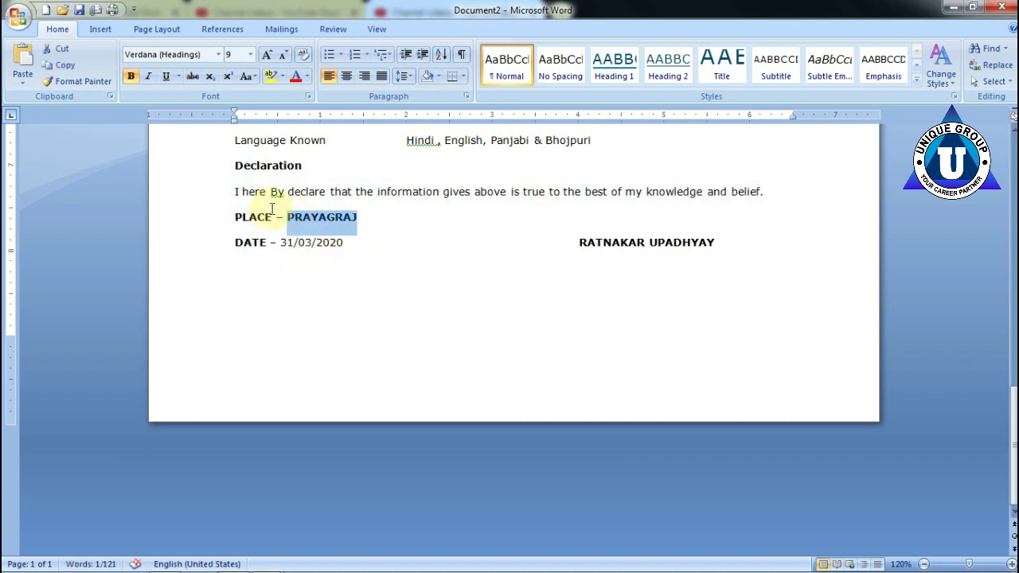
{"action": "scroll", "coordinate": [337, 278], "scroll_direction": "up", "scroll_amount": 3}
{"action": "scroll", "coordinate": [318, 266], "scroll_direction": "up", "scroll_amount": 2}
- Bold the Father Name, Mother Name and Add labels in Personal Details
{"action": "left_click", "coordinate": [315, 225]}
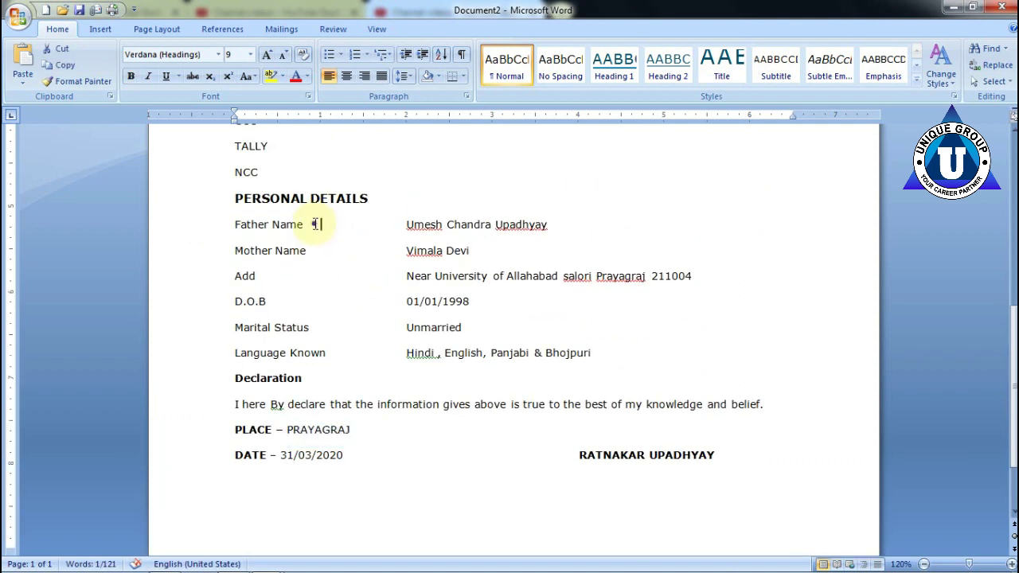
{"action": "left_click_drag", "start_coordinate": [315, 225], "coordinate": [242, 225]}
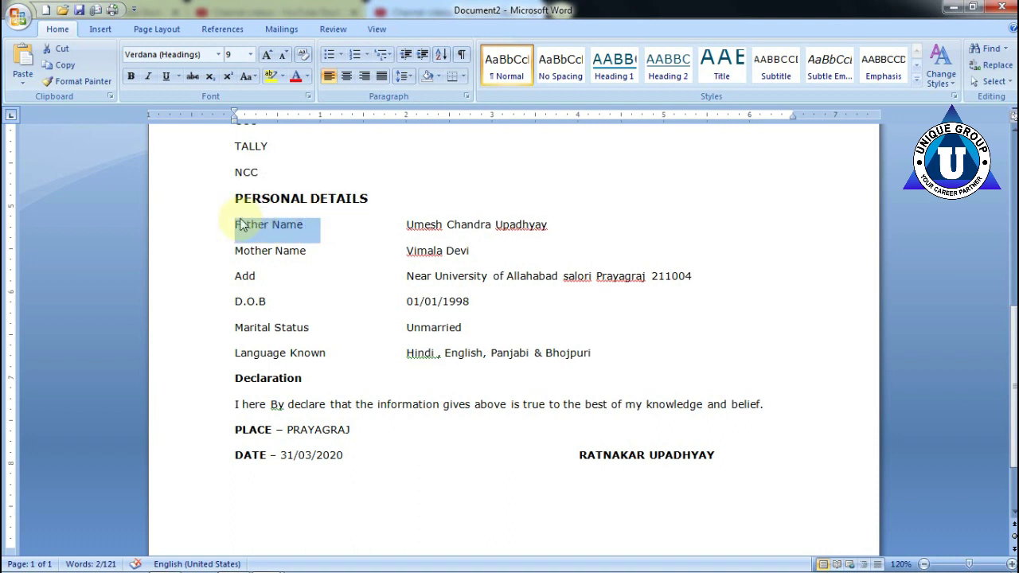
{"action": "left_click_drag", "start_coordinate": [242, 225], "coordinate": [257, 250]}
{"action": "left_click", "coordinate": [266, 223]}
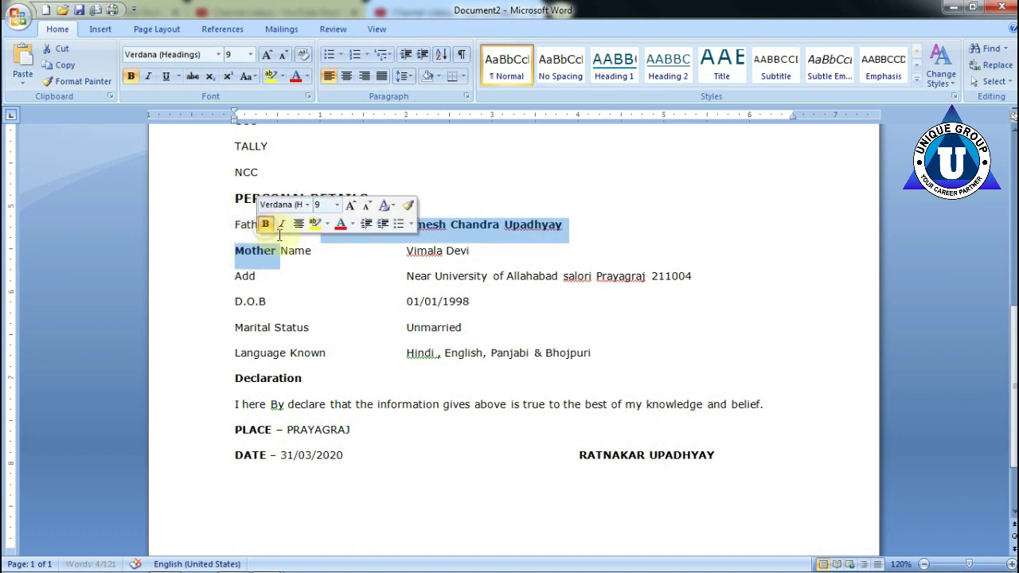
{"action": "key", "text": "ctrl+b"}
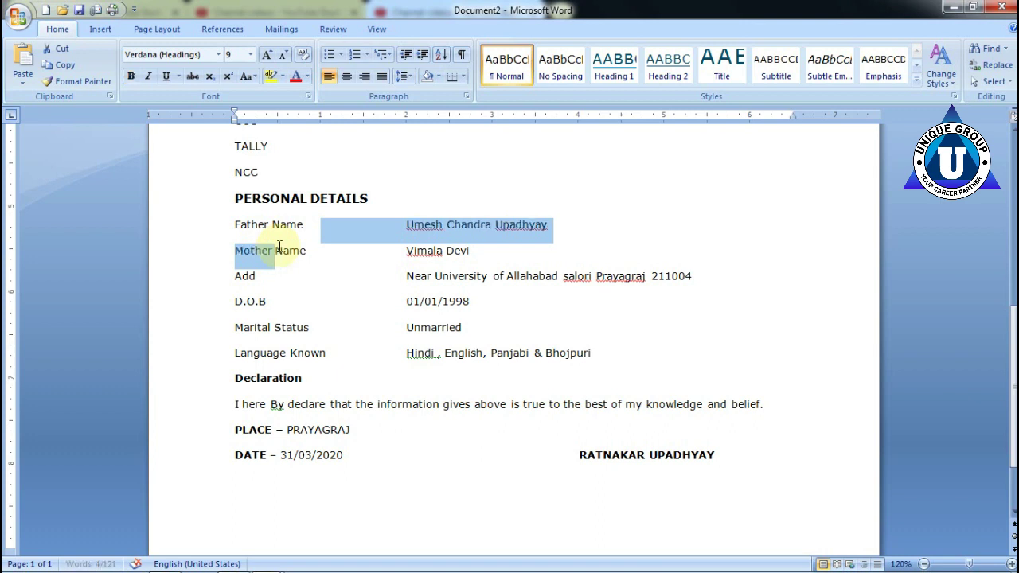
{"action": "left_click", "coordinate": [285, 225]}
{"action": "left_click_drag", "start_coordinate": [303, 224], "coordinate": [243, 225]}
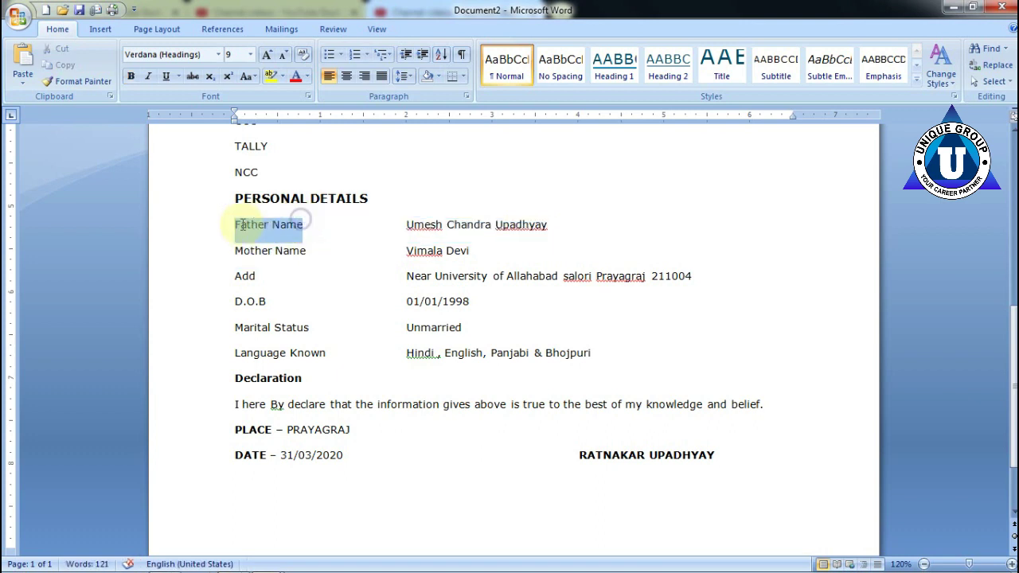
{"action": "mouse_move", "coordinate": [263, 253]}
{"action": "left_mouse_down"}
{"action": "mouse_move", "coordinate": [310, 252]}
{"action": "mouse_move", "coordinate": [243, 276]}
{"action": "left_mouse_up"}
{"action": "triple_click", "coordinate": [261, 275]}
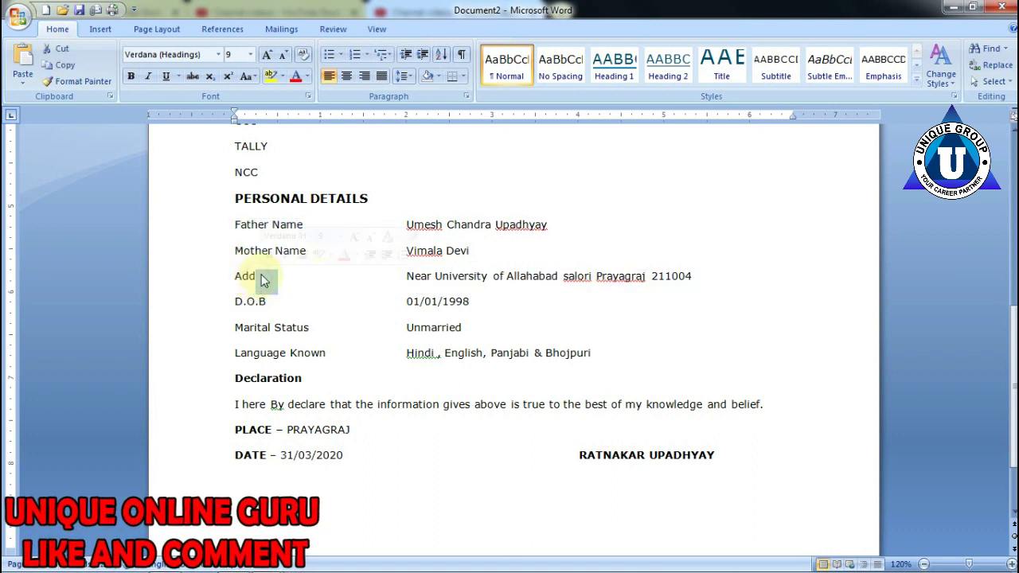
{"action": "left_click", "coordinate": [245, 276]}
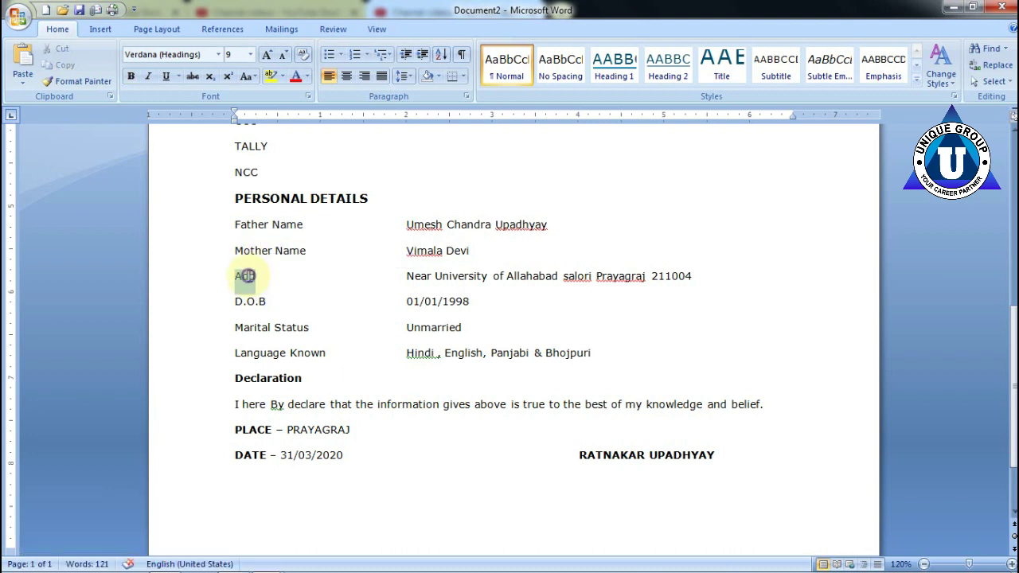
{"action": "left_click", "coordinate": [245, 250]}
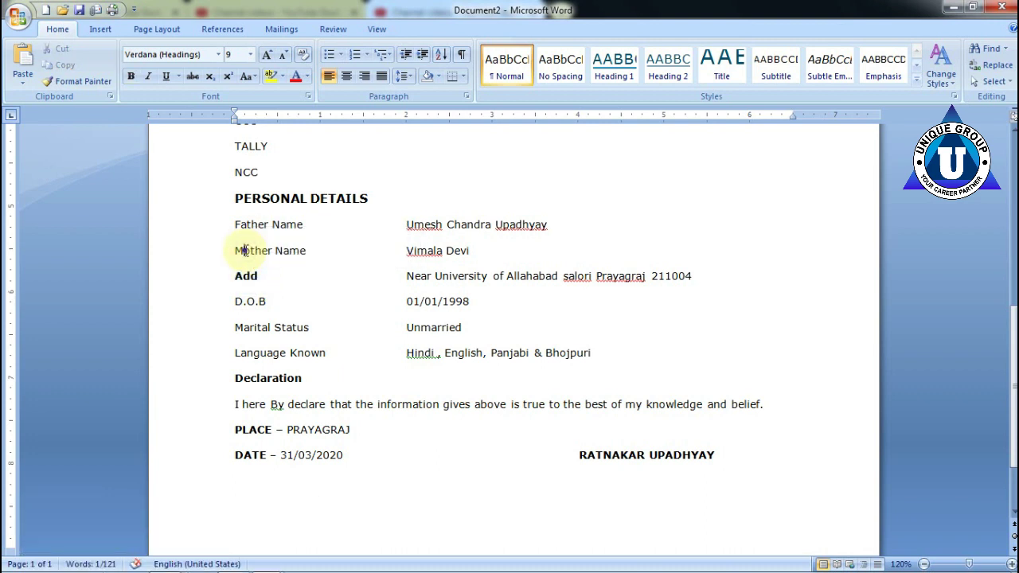
{"action": "triple_click", "coordinate": [245, 250]}
{"action": "left_click_drag", "start_coordinate": [309, 250], "coordinate": [237, 253]}
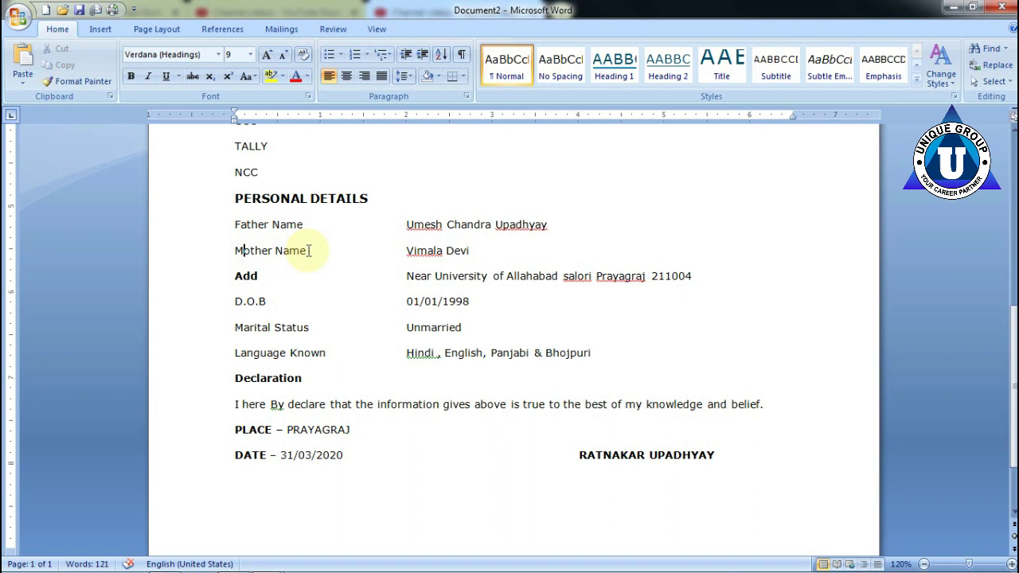
{"action": "left_click", "coordinate": [244, 230]}
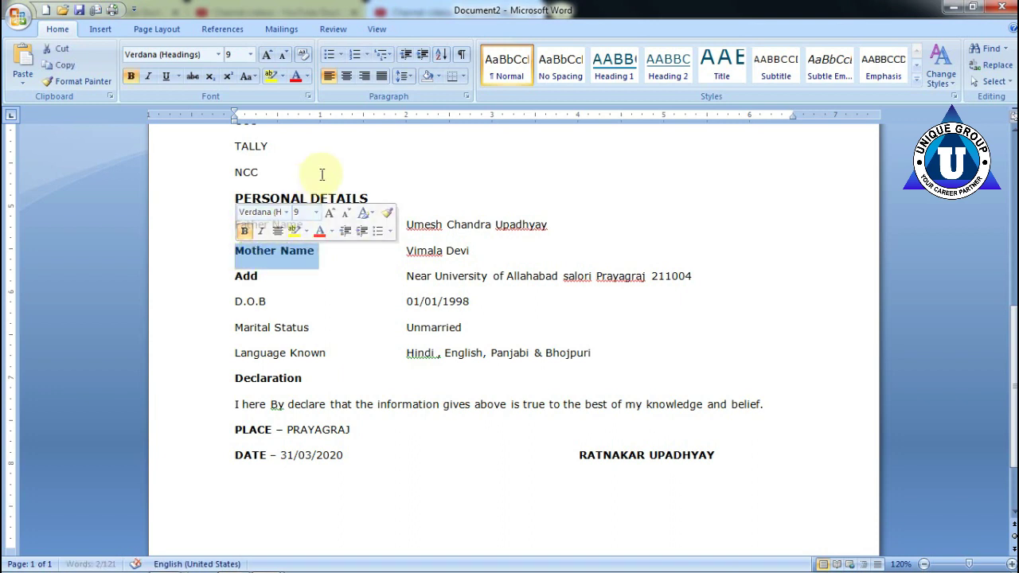
{"action": "left_click_drag", "start_coordinate": [310, 225], "coordinate": [237, 225]}
{"action": "key", "text": "ctrl+b"}
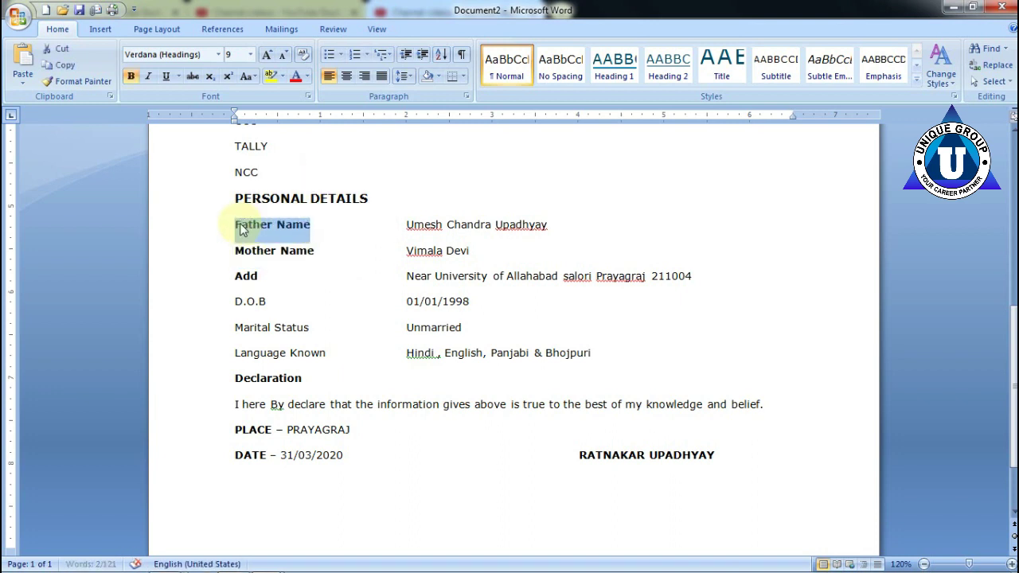
- Bold the D.O.B, Marital Status and Language Known labels
{"action": "left_click_drag", "start_coordinate": [277, 302], "coordinate": [236, 308]}
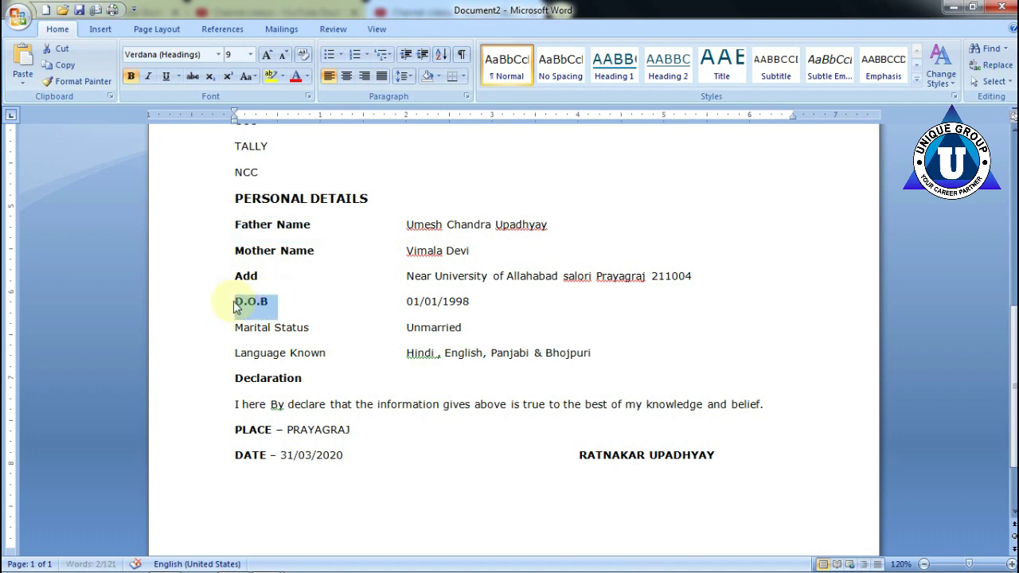
{"action": "left_click_drag", "start_coordinate": [311, 328], "coordinate": [237, 327]}
{"action": "key", "text": "ctrl+b"}
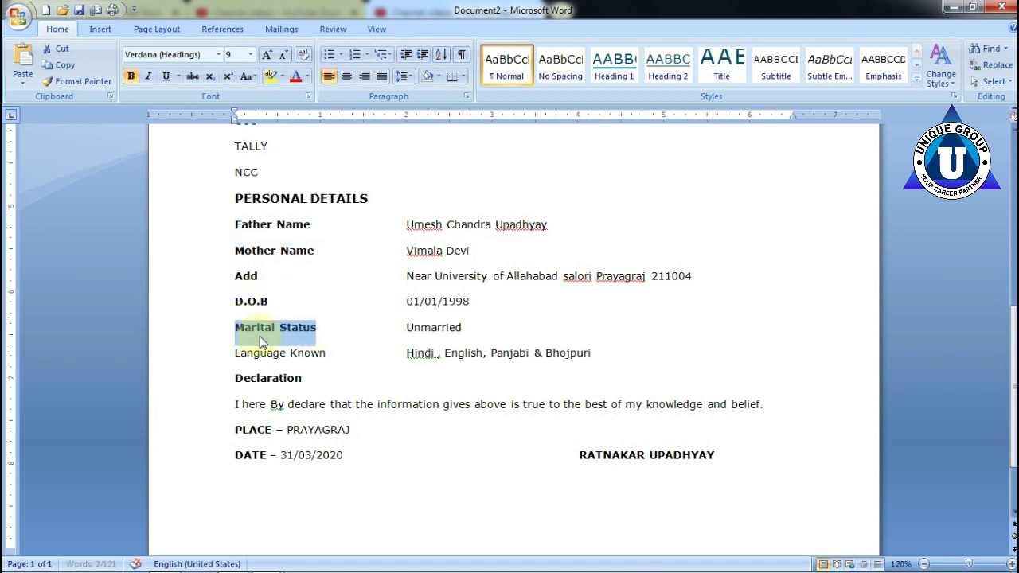
{"action": "left_click_drag", "start_coordinate": [327, 353], "coordinate": [236, 354]}
{"action": "key", "text": "ctrl+b"}
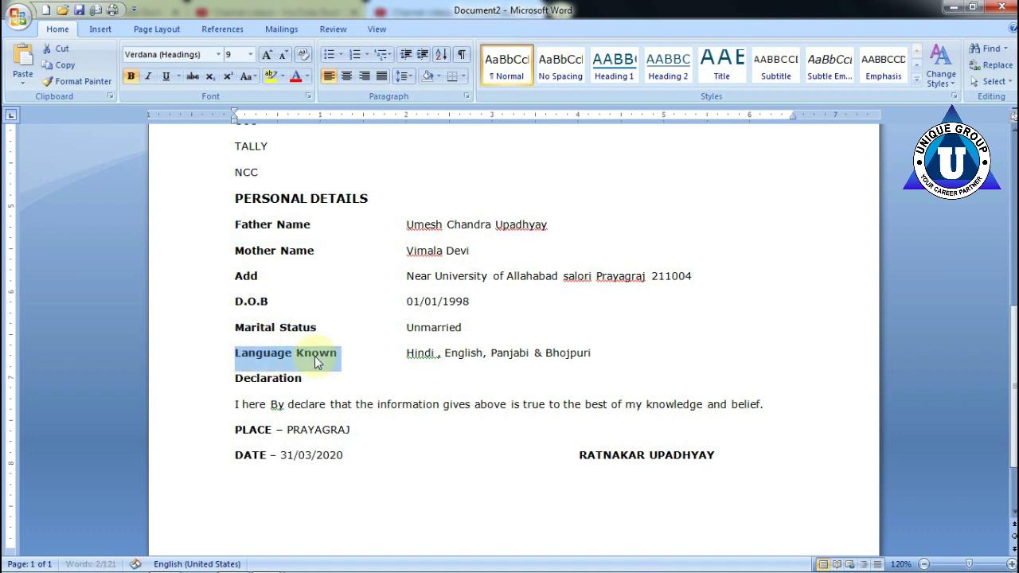
{"action": "scroll", "coordinate": [353, 351], "scroll_direction": "up", "scroll_amount": 3}
- Apply the Box setting from Page Borders to frame the whole resume page
{"action": "scroll", "coordinate": [364, 399], "scroll_direction": "up", "scroll_amount": 4}
{"action": "scroll", "coordinate": [372, 387], "scroll_direction": "up", "scroll_amount": 3}
{"action": "scroll", "coordinate": [375, 391], "scroll_direction": "down", "scroll_amount": 9}
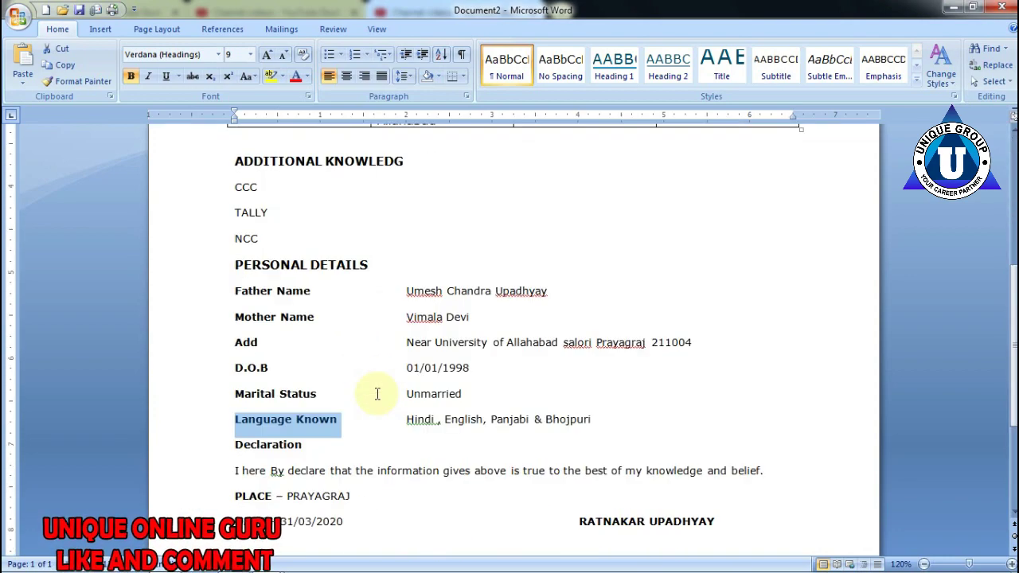
{"action": "scroll", "coordinate": [378, 396], "scroll_direction": "down", "scroll_amount": 2}
{"action": "scroll", "coordinate": [382, 402], "scroll_direction": "up", "scroll_amount": 5}
{"action": "scroll", "coordinate": [389, 407], "scroll_direction": "down", "scroll_amount": 5}
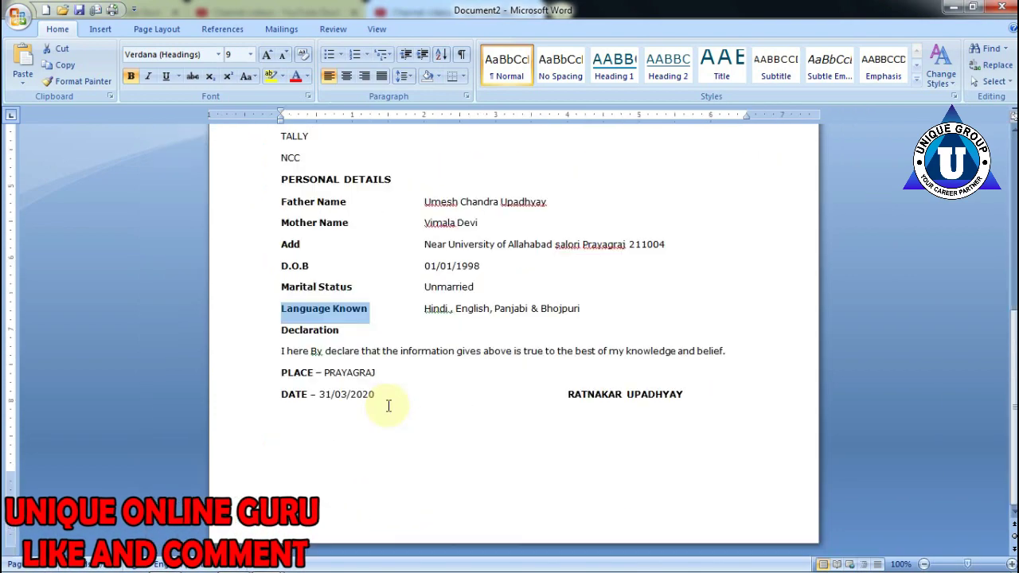
{"action": "scroll", "coordinate": [387, 405], "scroll_direction": "up", "scroll_amount": 3}
{"action": "scroll", "coordinate": [398, 408], "scroll_direction": "up", "scroll_amount": 3}
{"action": "scroll", "coordinate": [414, 409], "scroll_direction": "down", "scroll_amount": 2, "text": "ctrl"}
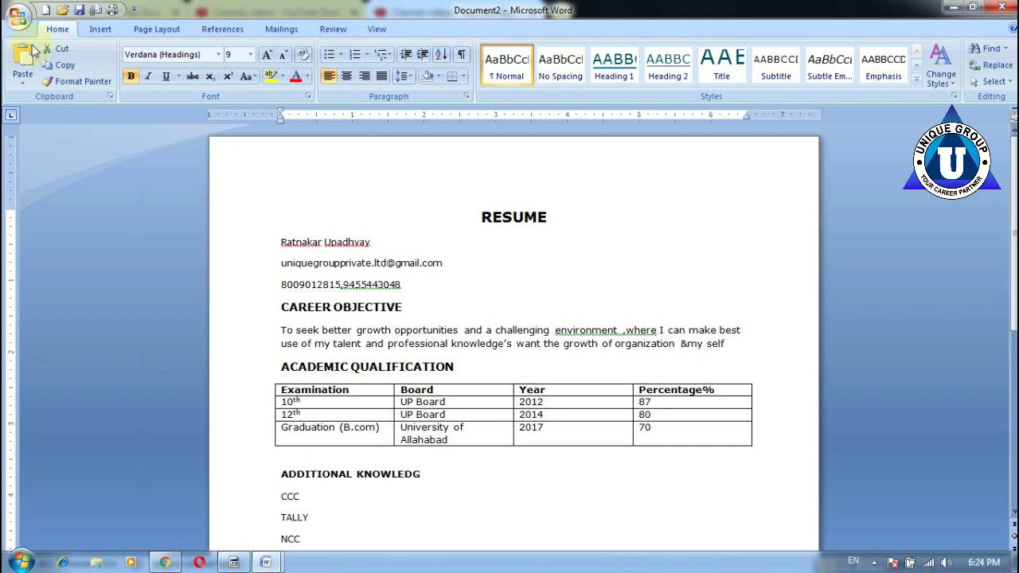
{"action": "left_click", "coordinate": [157, 31]}
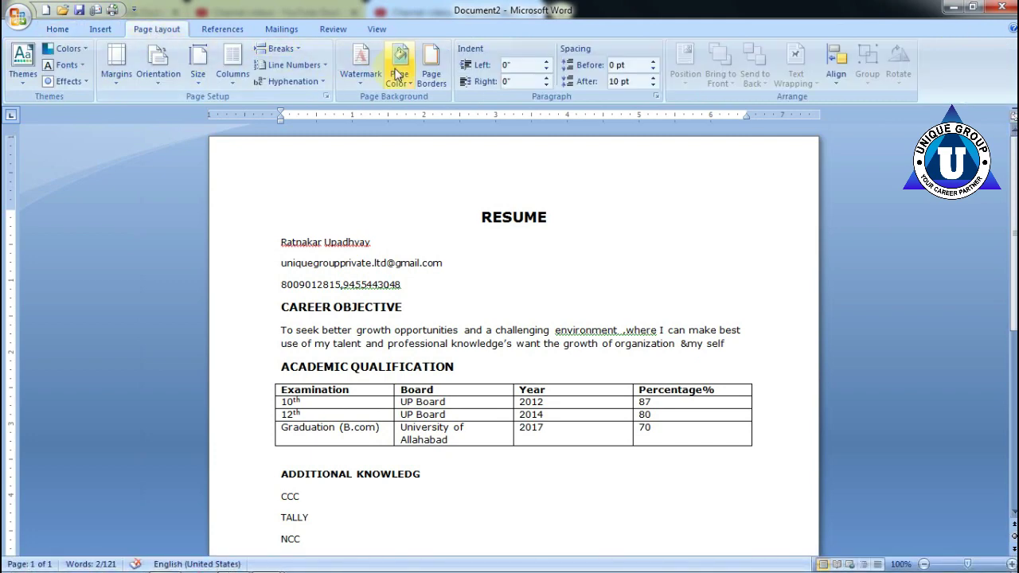
{"action": "left_click", "coordinate": [431, 66]}
{"action": "left_click", "coordinate": [336, 234]}
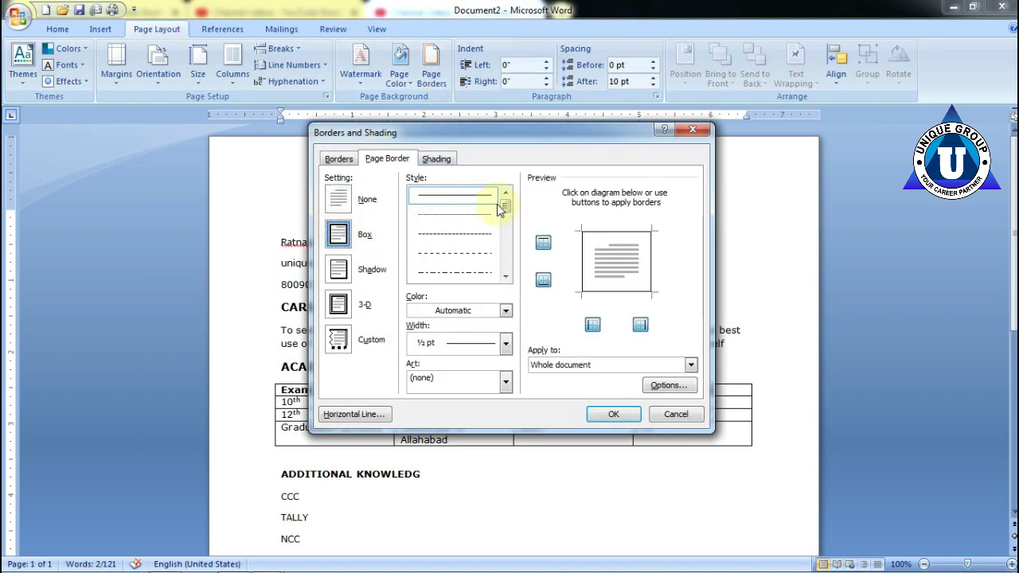
{"action": "scroll", "coordinate": [503, 215], "scroll_direction": "down", "scroll_amount": 2}
{"action": "scroll", "coordinate": [470, 221], "scroll_direction": "down", "scroll_amount": 2}
{"action": "scroll", "coordinate": [473, 217], "scroll_direction": "up", "scroll_amount": 4}
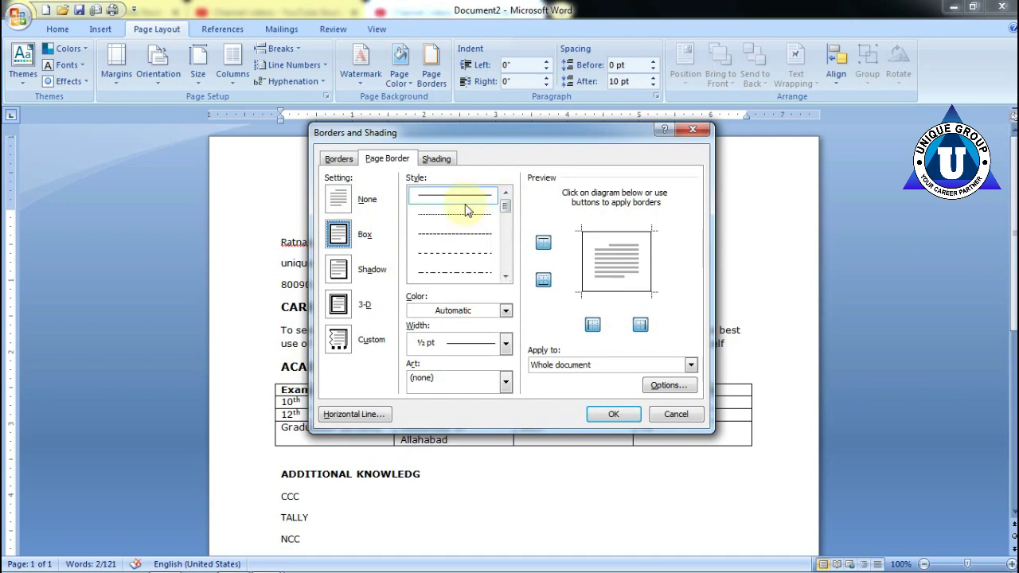
{"action": "left_click", "coordinate": [613, 414]}
{"action": "scroll", "coordinate": [603, 393], "scroll_direction": "down", "scroll_amount": 5}
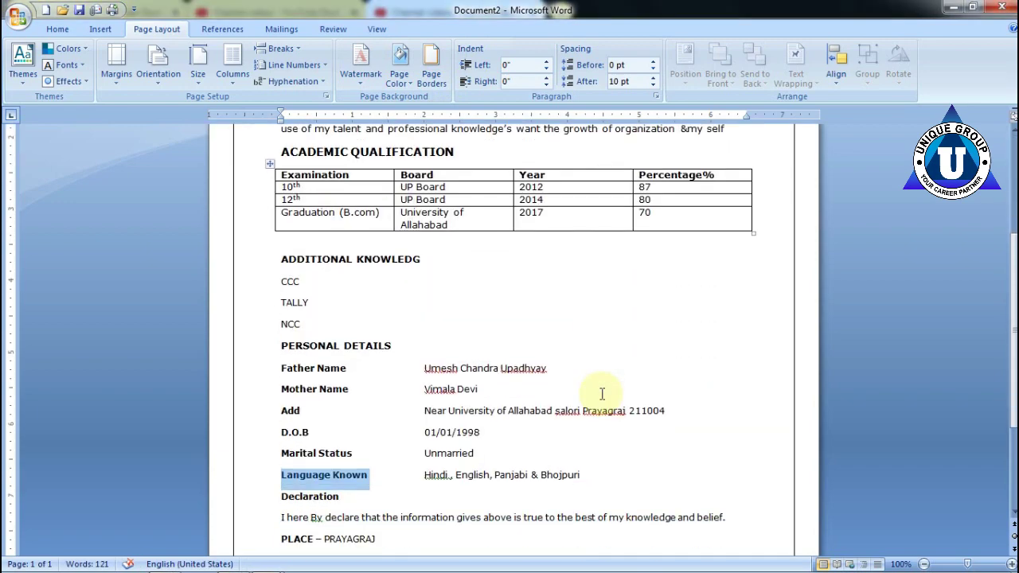
{"action": "scroll", "coordinate": [603, 396], "scroll_direction": "up", "scroll_amount": 4}
{"action": "scroll", "coordinate": [603, 398], "scroll_direction": "up", "scroll_amount": 1}
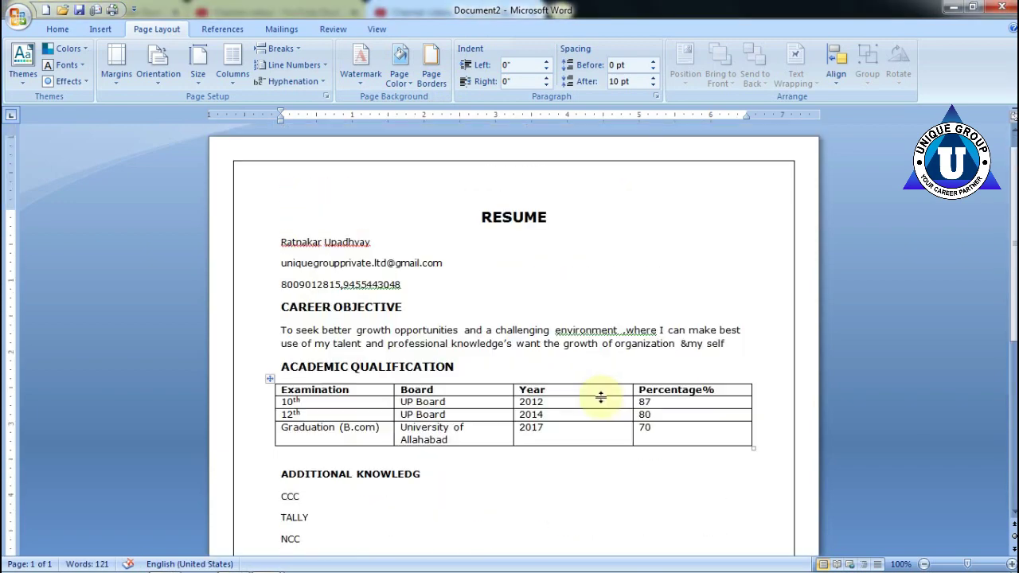
{"action": "scroll", "coordinate": [603, 398], "scroll_direction": "down", "scroll_amount": 3}
{"action": "scroll", "coordinate": [602, 398], "scroll_direction": "down", "scroll_amount": 4}
{"action": "scroll", "coordinate": [603, 398], "scroll_direction": "down", "scroll_amount": 1}
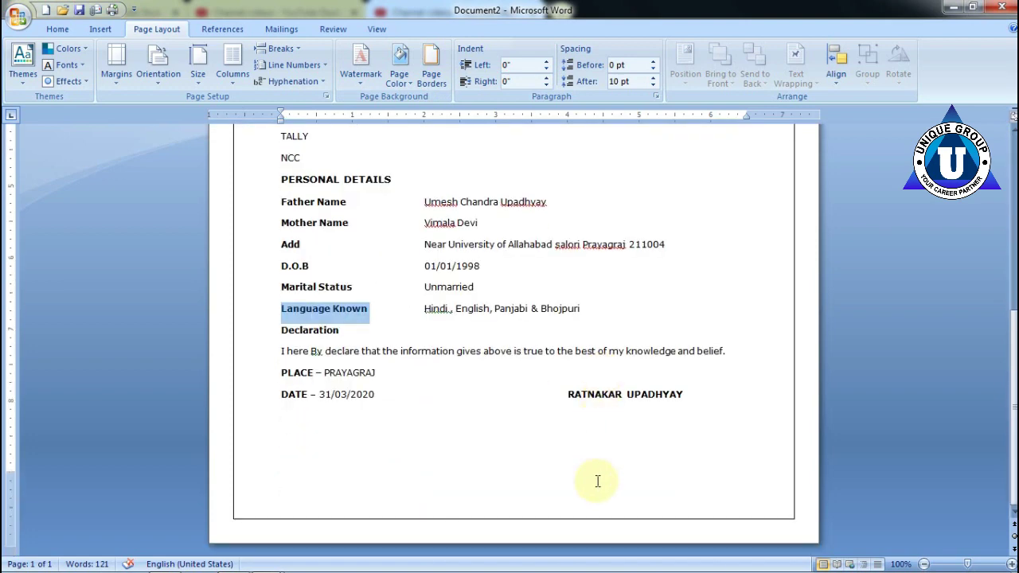
{"action": "scroll", "coordinate": [599, 465], "scroll_direction": "up", "scroll_amount": 4}
{"action": "scroll", "coordinate": [599, 465], "scroll_direction": "up", "scroll_amount": 3}
{"action": "scroll", "coordinate": [599, 465], "scroll_direction": "up", "scroll_amount": 1}
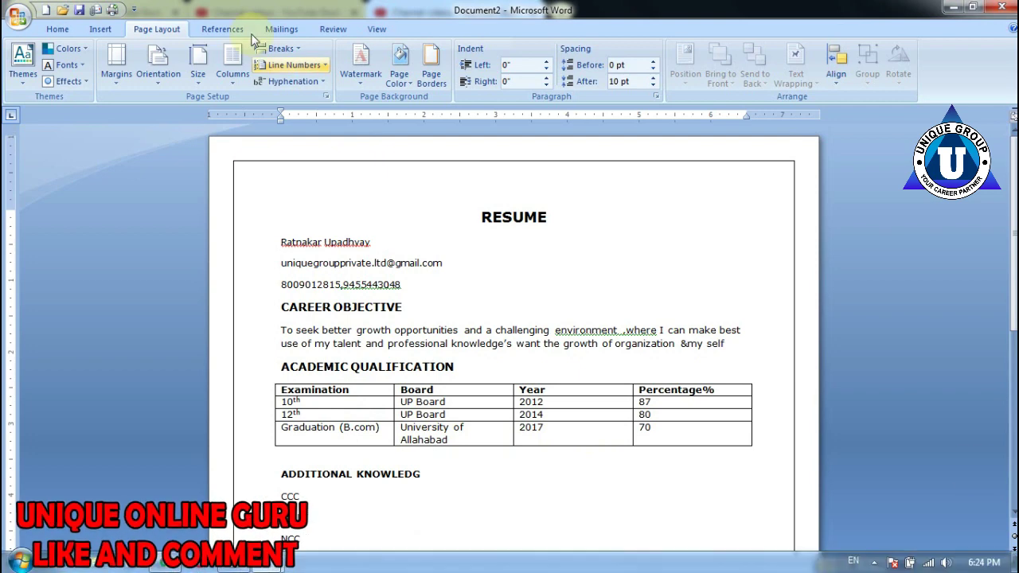
- Draw a rounded rectangle at the top right beside RESUME and set it to hold text
{"action": "left_click", "coordinate": [100, 29]}
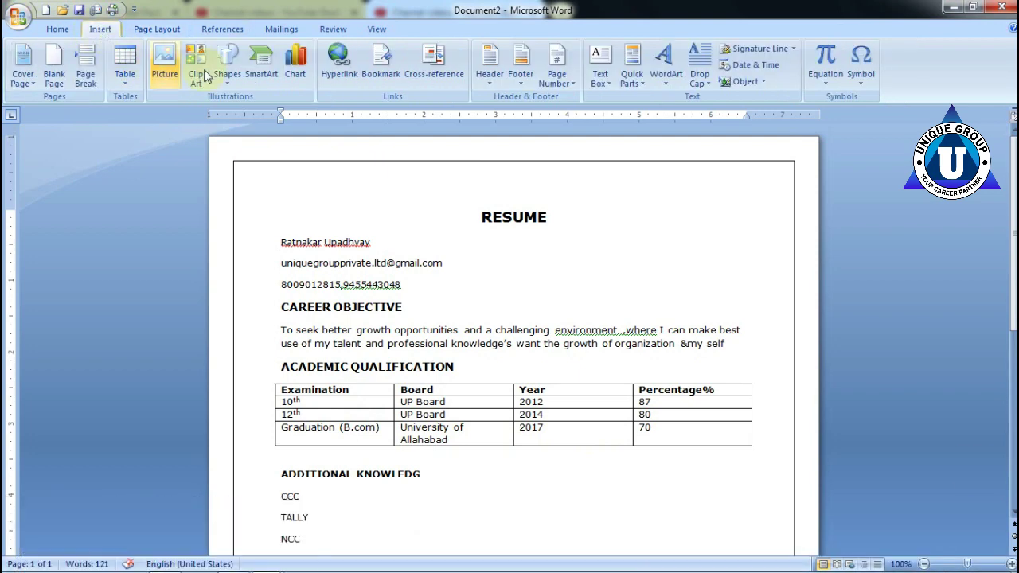
{"action": "left_click", "coordinate": [237, 67]}
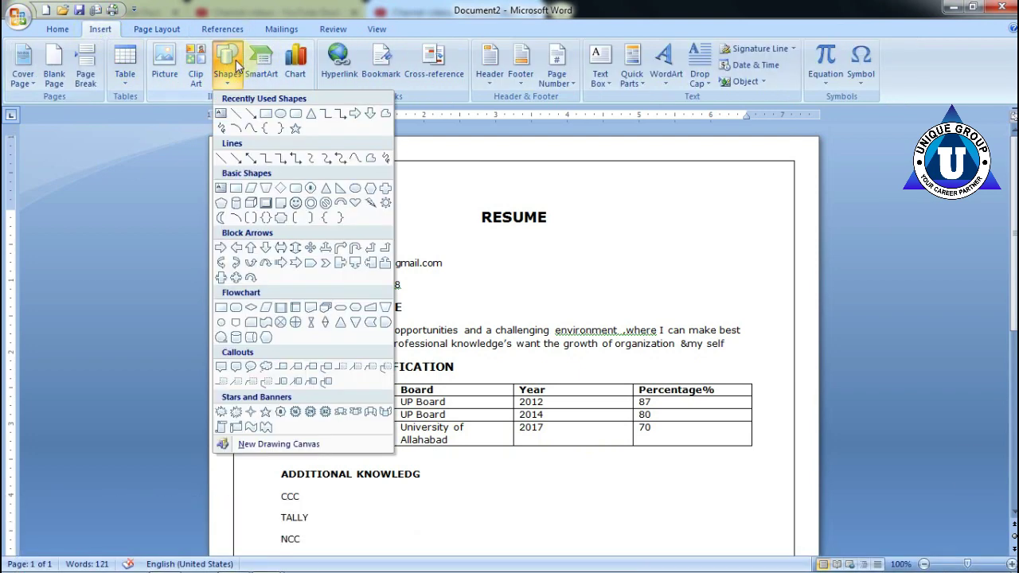
{"action": "left_click", "coordinate": [298, 114]}
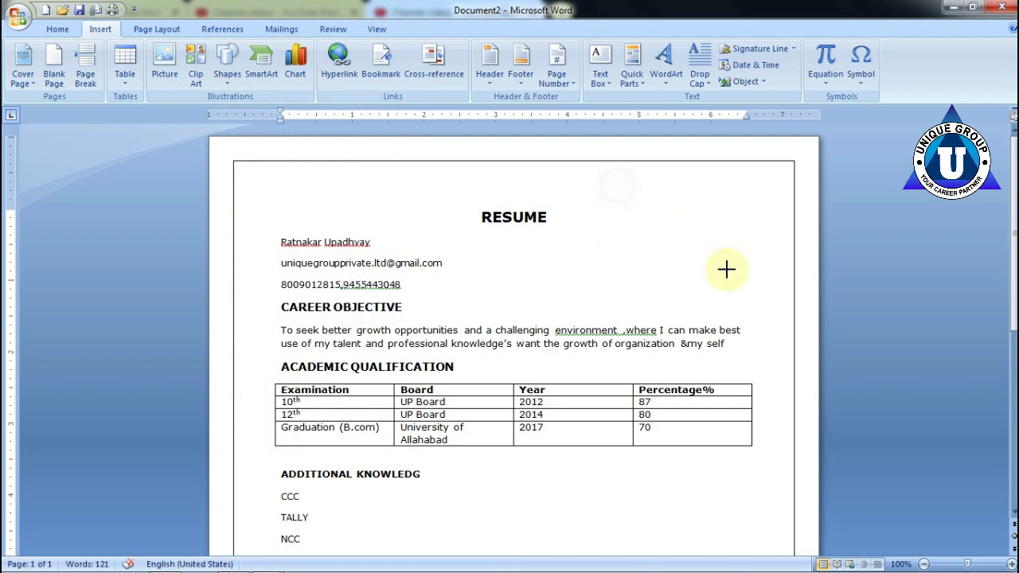
{"action": "left_click_drag", "start_coordinate": [726, 269], "coordinate": [751, 301]}
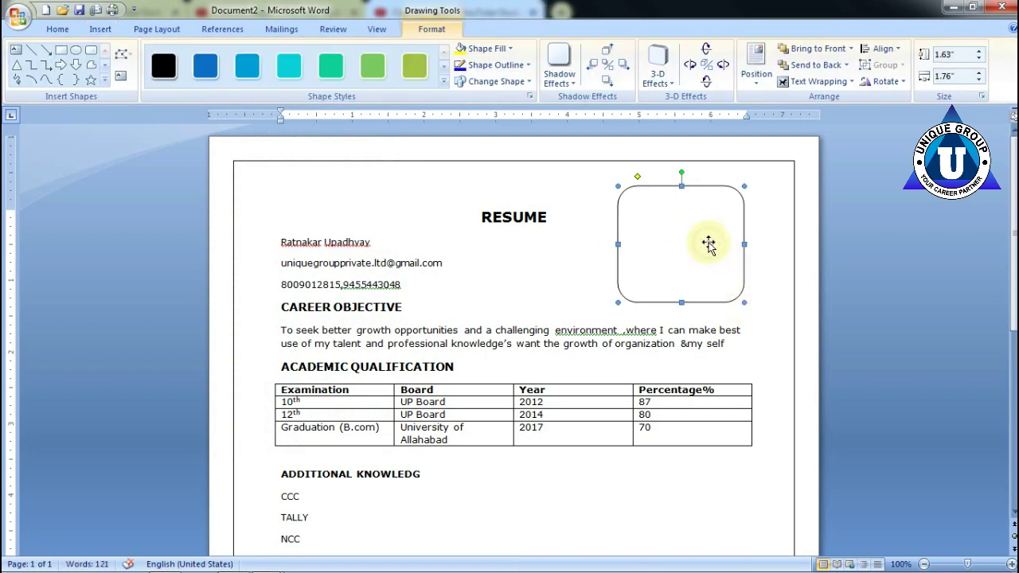
{"action": "right_click", "coordinate": [710, 246]}
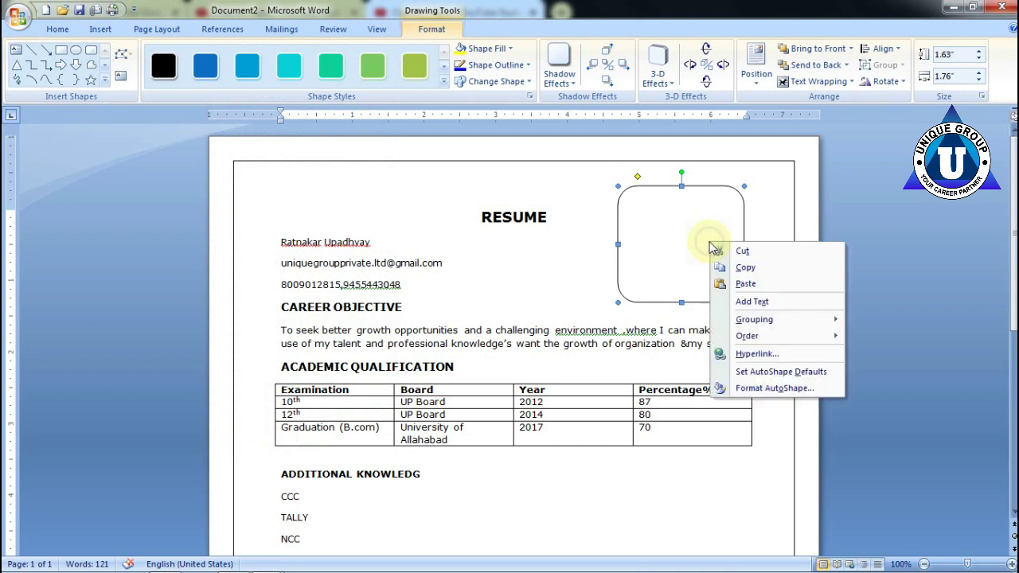
{"action": "left_click", "coordinate": [752, 302]}
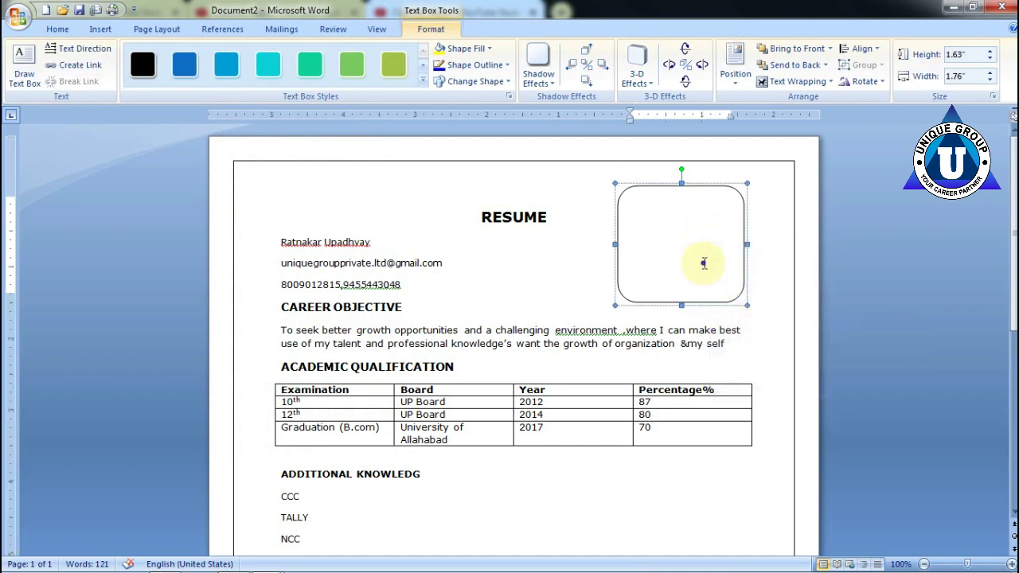
{"action": "left_click", "coordinate": [69, 30]}
{"action": "left_click", "coordinate": [101, 32]}
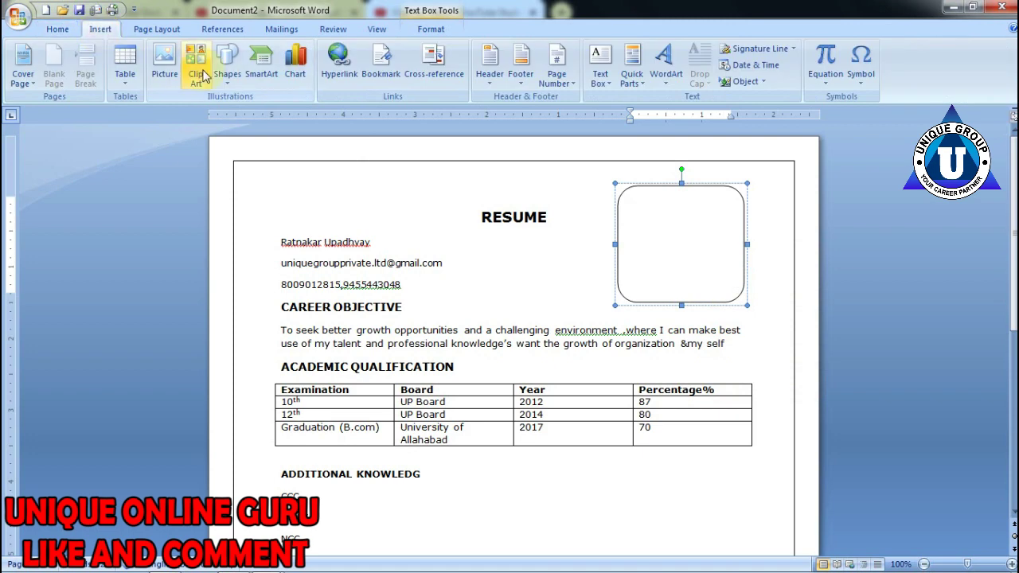
- Insert photo 1 from the Pictures library into the rounded frame and widen it to 1.28"
{"action": "left_click", "coordinate": [166, 69]}
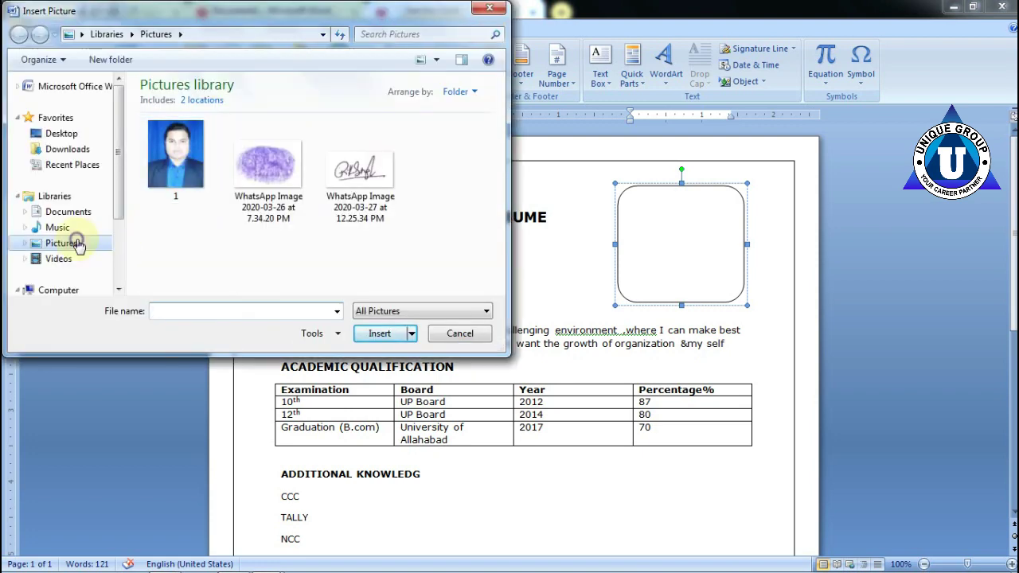
{"action": "left_click", "coordinate": [61, 243]}
{"action": "left_click_drag", "start_coordinate": [121, 195], "coordinate": [123, 245]}
{"action": "double_click", "coordinate": [172, 156]}
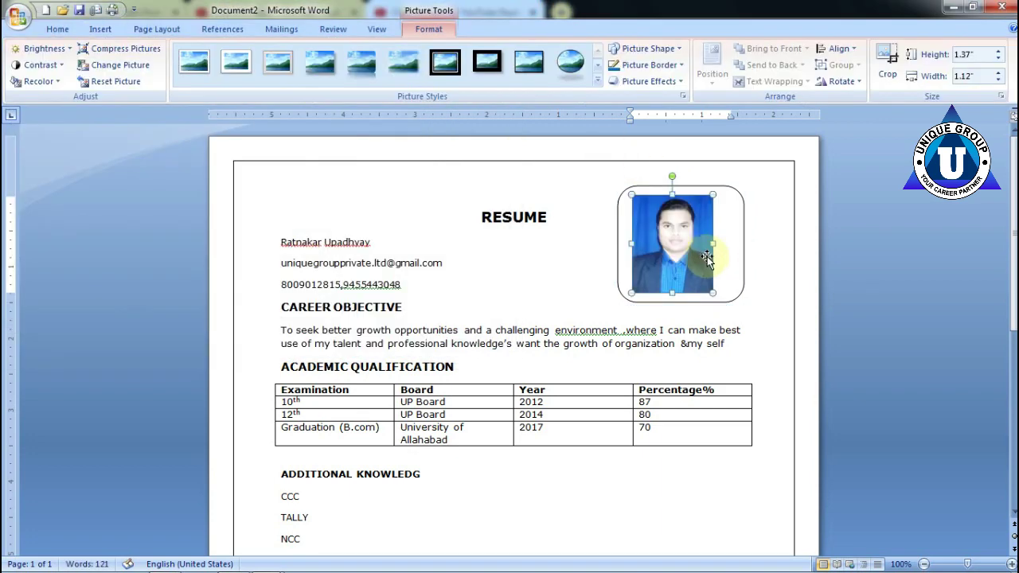
{"action": "left_click_drag", "start_coordinate": [719, 244], "coordinate": [725, 246]}
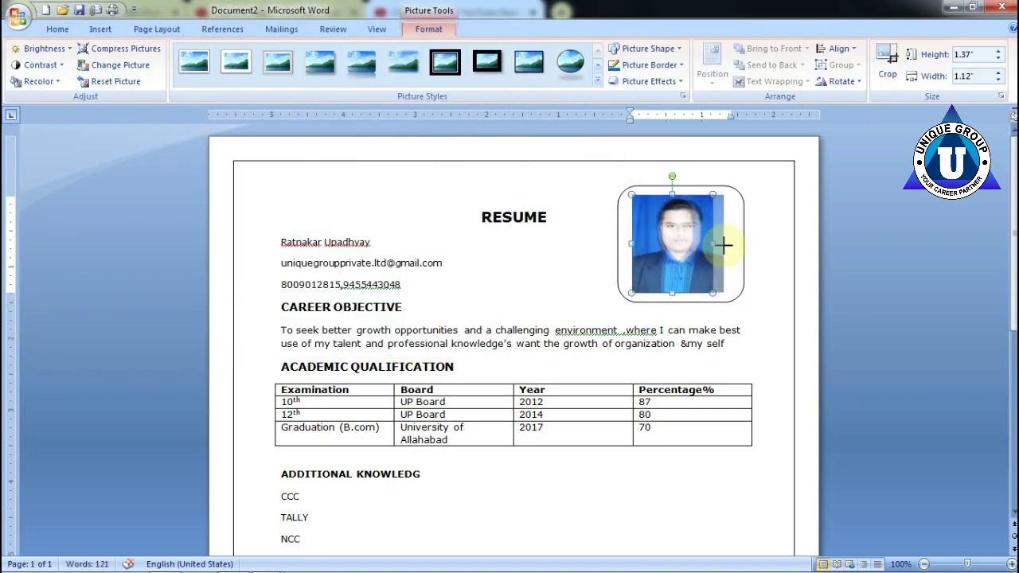
{"action": "left_click", "coordinate": [773, 266]}
{"action": "scroll", "coordinate": [769, 307], "scroll_direction": "down", "scroll_amount": 8}
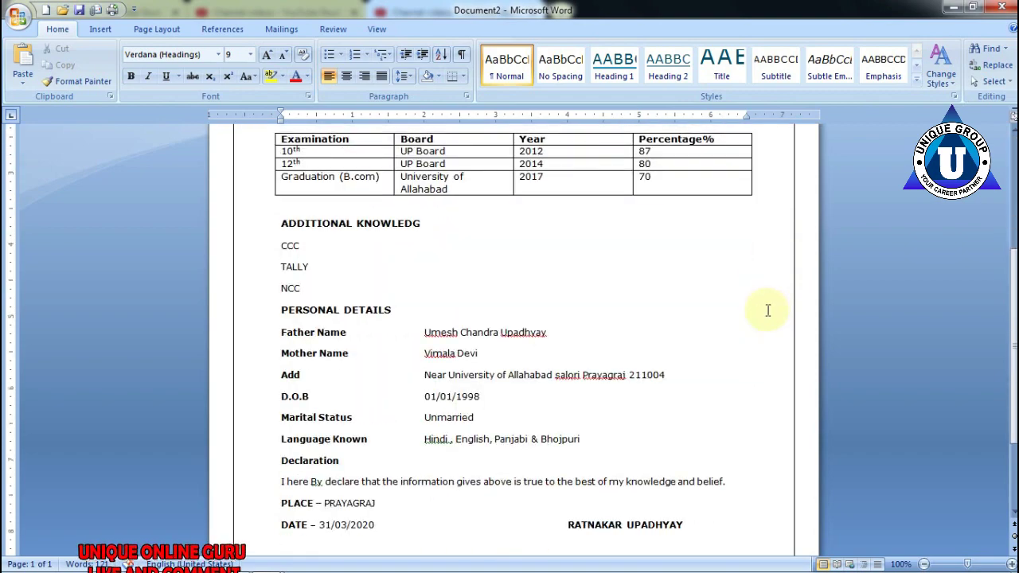
{"action": "scroll", "coordinate": [769, 307], "scroll_direction": "down", "scroll_amount": 3}
{"action": "scroll", "coordinate": [768, 311], "scroll_direction": "down", "scroll_amount": 3}
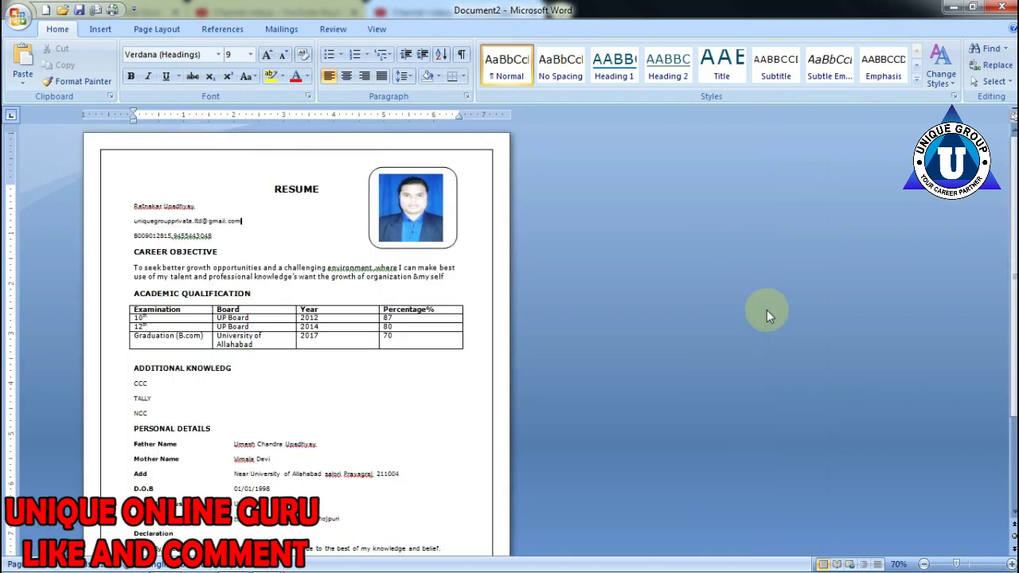
{"action": "scroll", "coordinate": [767, 311], "scroll_direction": "down", "scroll_amount": 3}
{"action": "scroll", "coordinate": [767, 310], "scroll_direction": "down", "scroll_amount": 2}
{"action": "scroll", "coordinate": [767, 311], "scroll_direction": "up", "scroll_amount": 3}
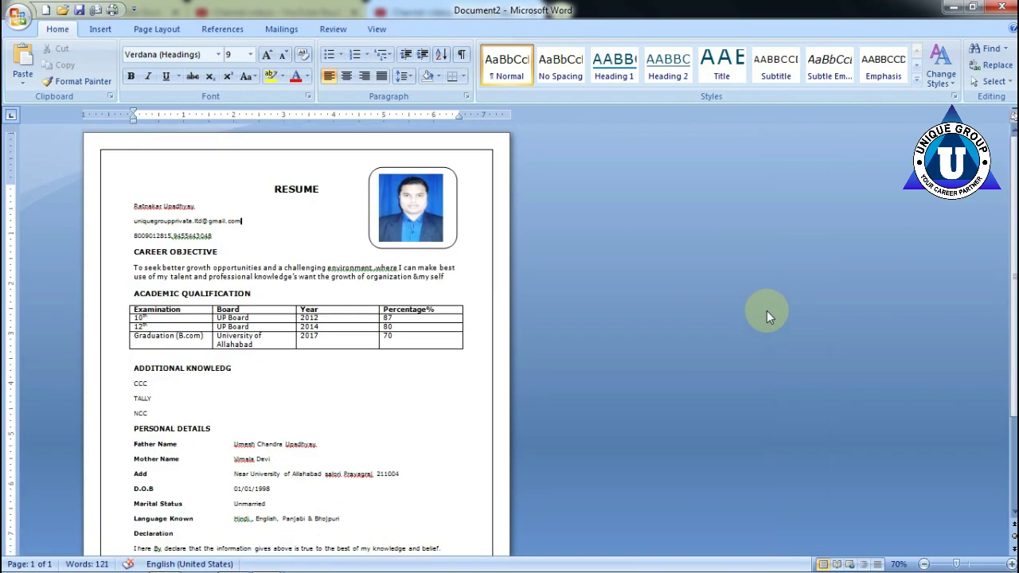
{"action": "scroll", "coordinate": [767, 311], "scroll_direction": "down", "scroll_amount": 3}
{"action": "scroll", "coordinate": [767, 310], "scroll_direction": "up", "scroll_amount": 2}
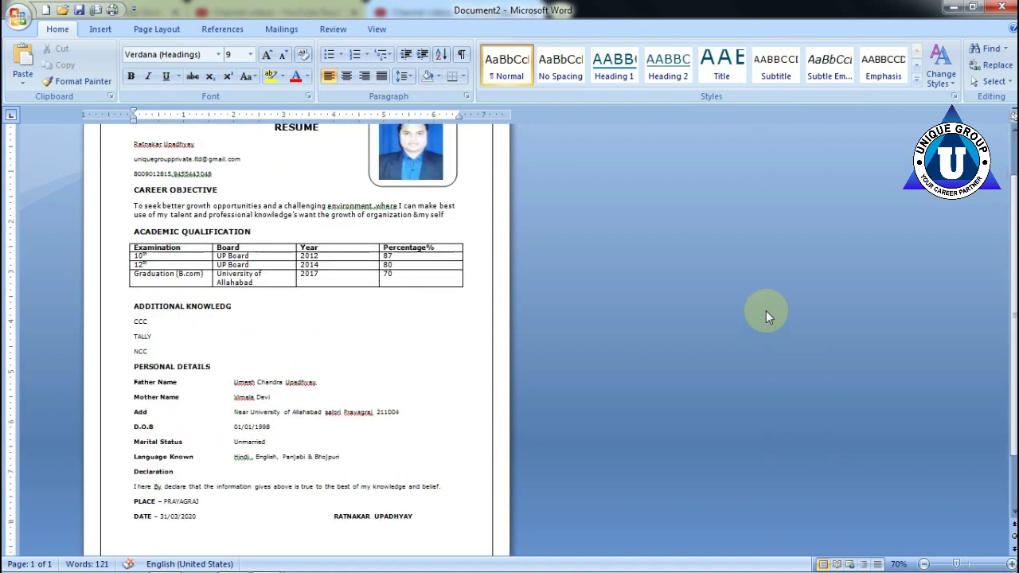
{"action": "scroll", "coordinate": [766, 310], "scroll_direction": "up", "scroll_amount": 1}
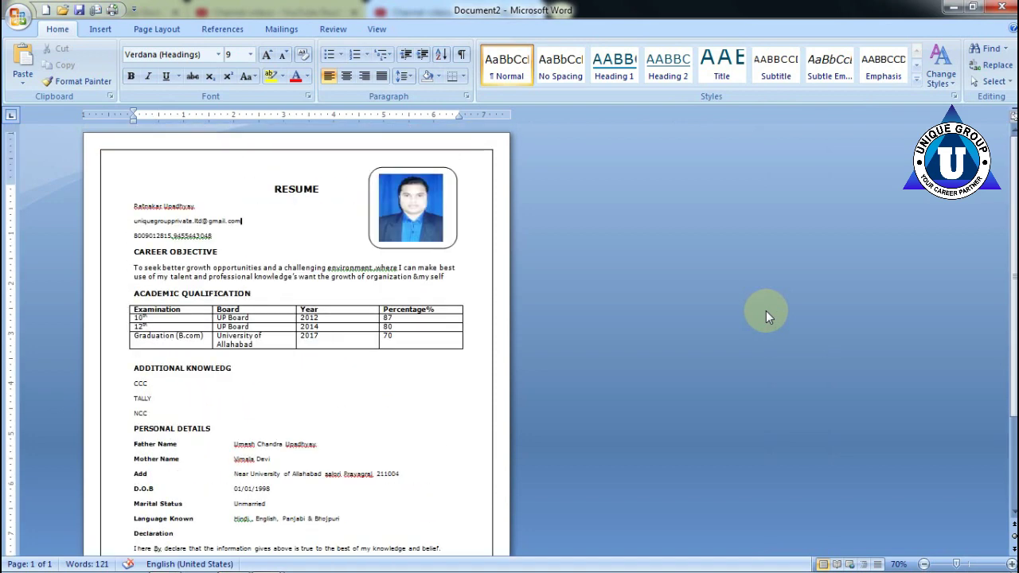